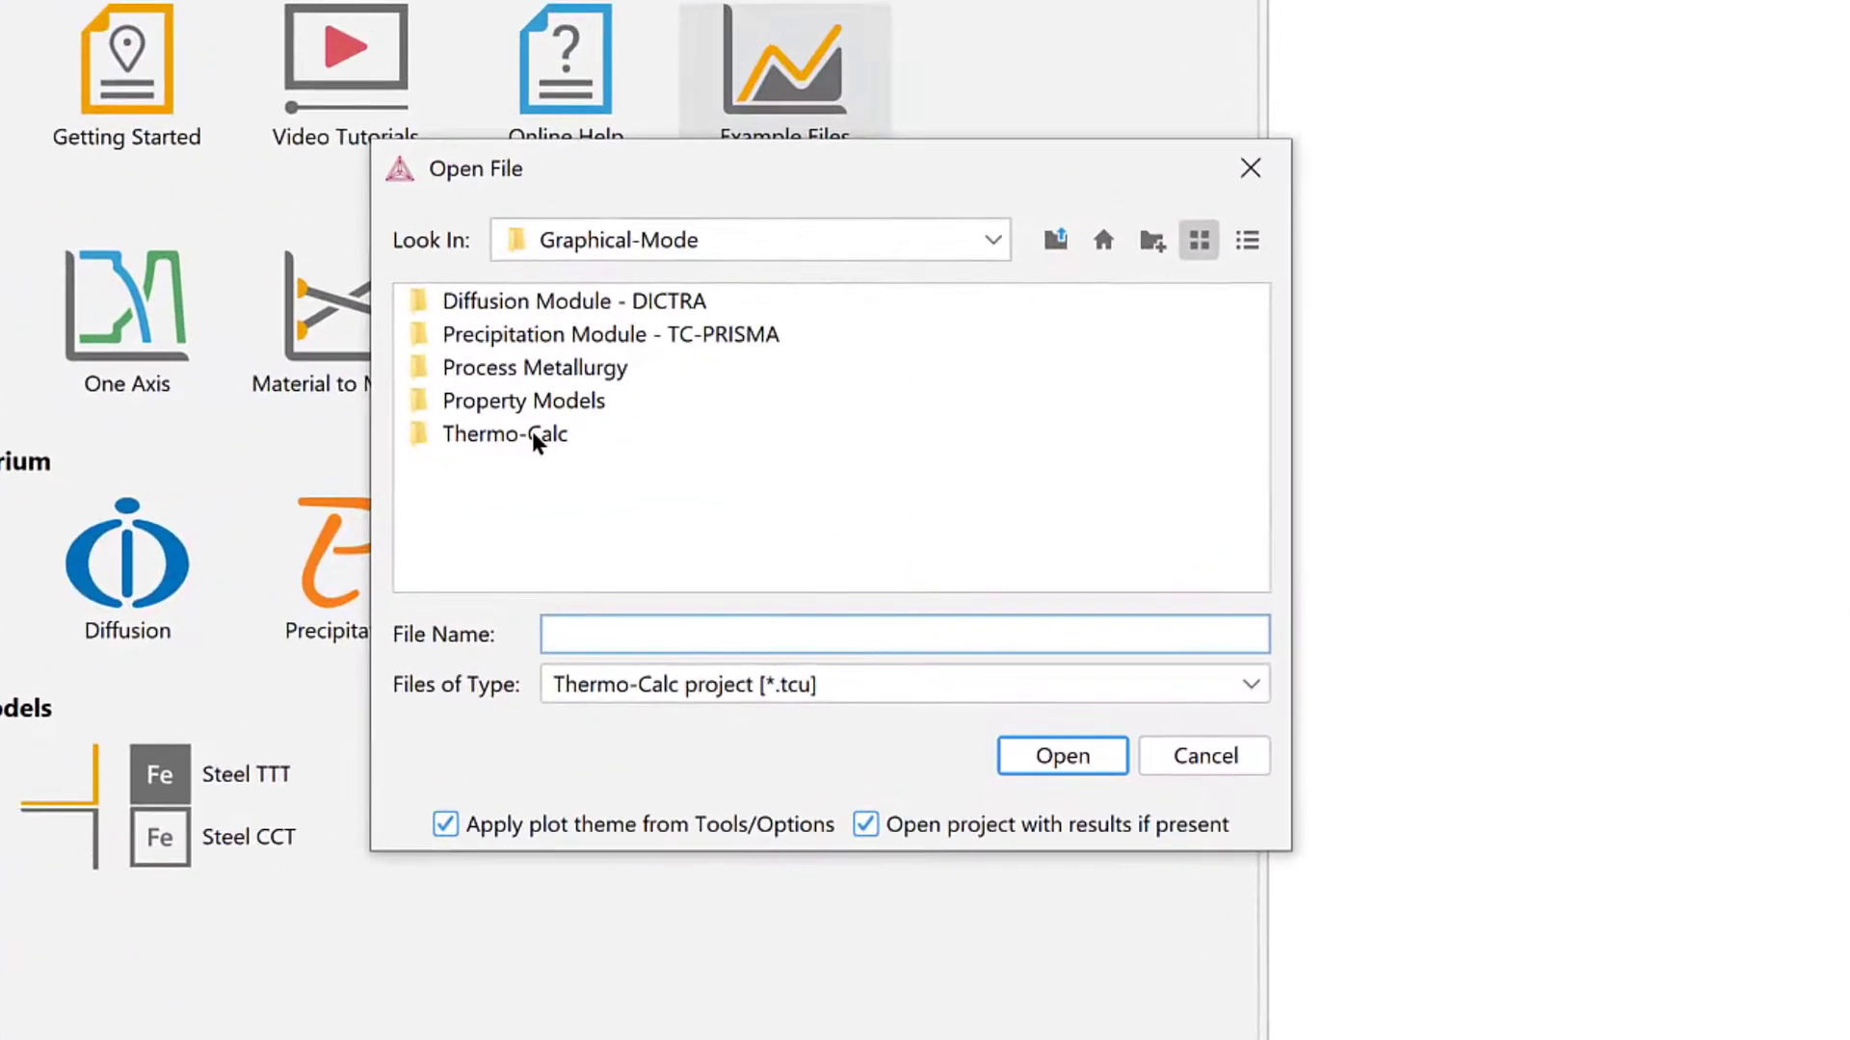
# Step: Open the T_16_Electrical_Resistivity_Thermal_Conductivity_Cu example from the Thermo-Calc examples folder
pyautogui.doubleClick(532, 432)
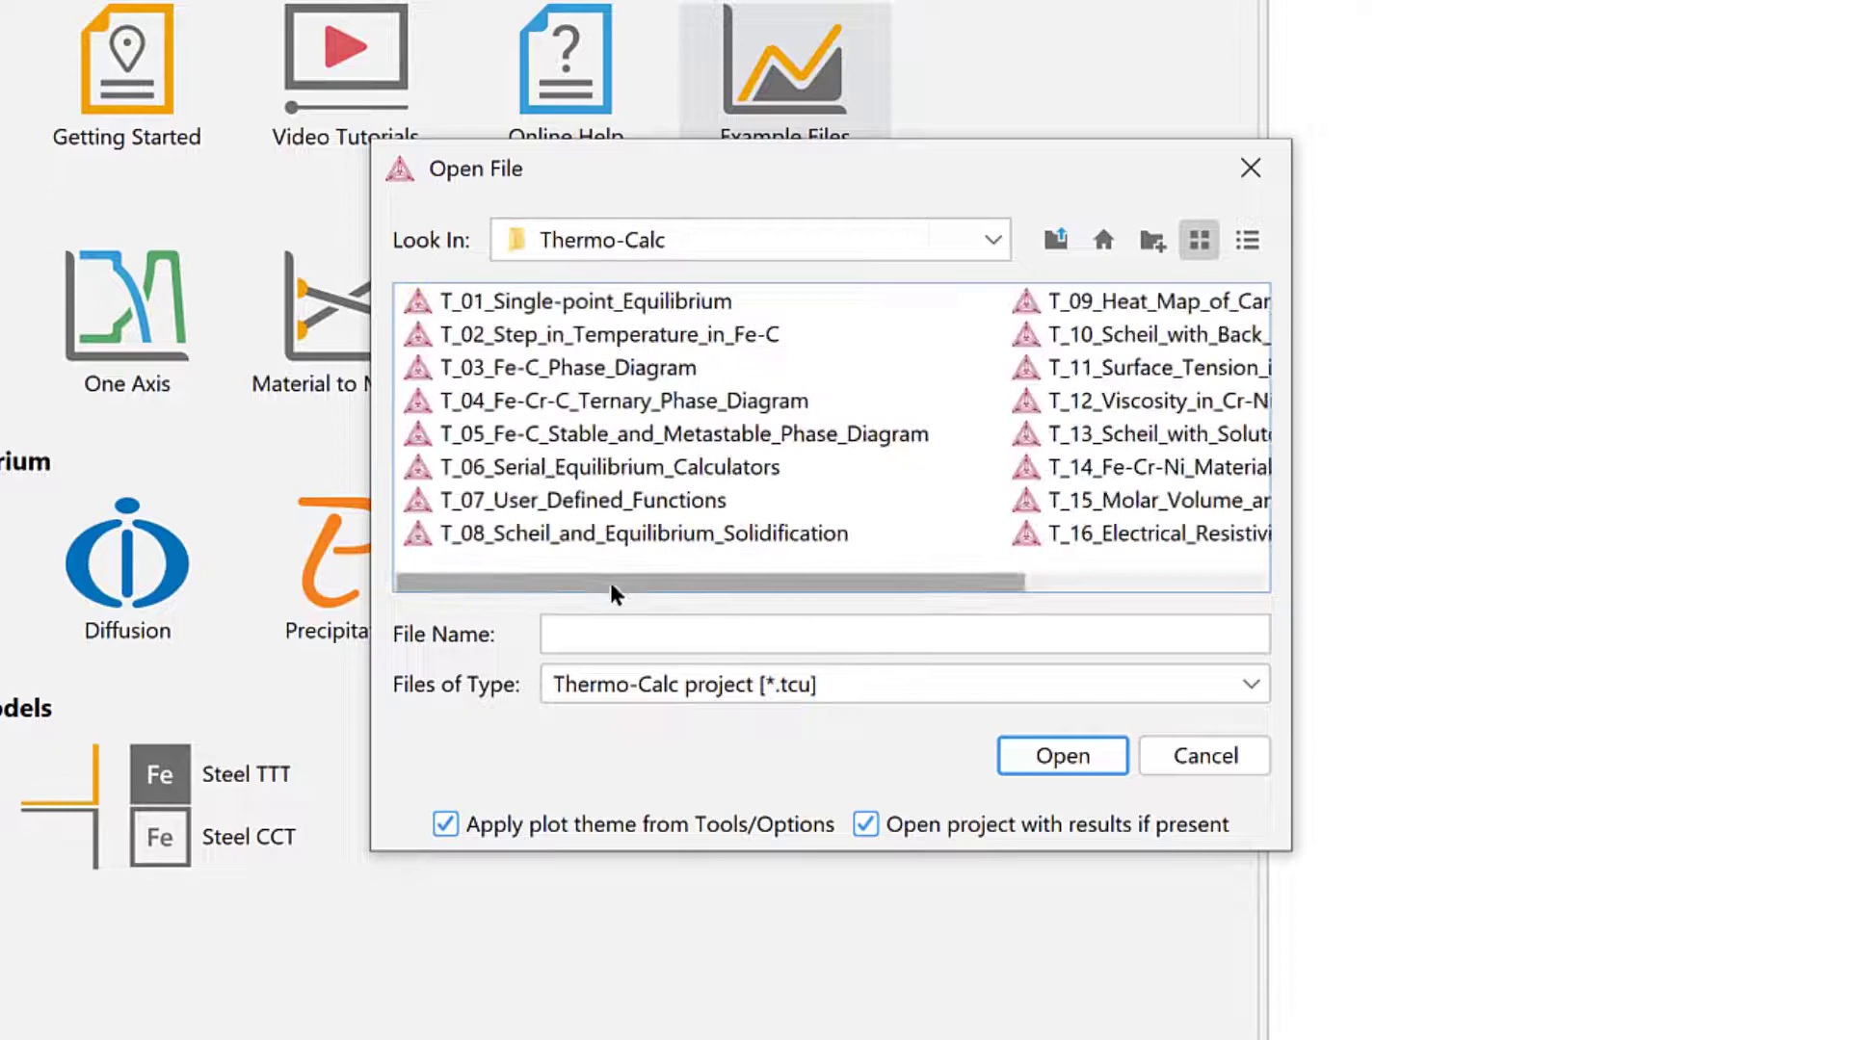
pyautogui.moveTo(610, 582); pyautogui.dragTo(1048, 591)
pyautogui.click(1110, 530)
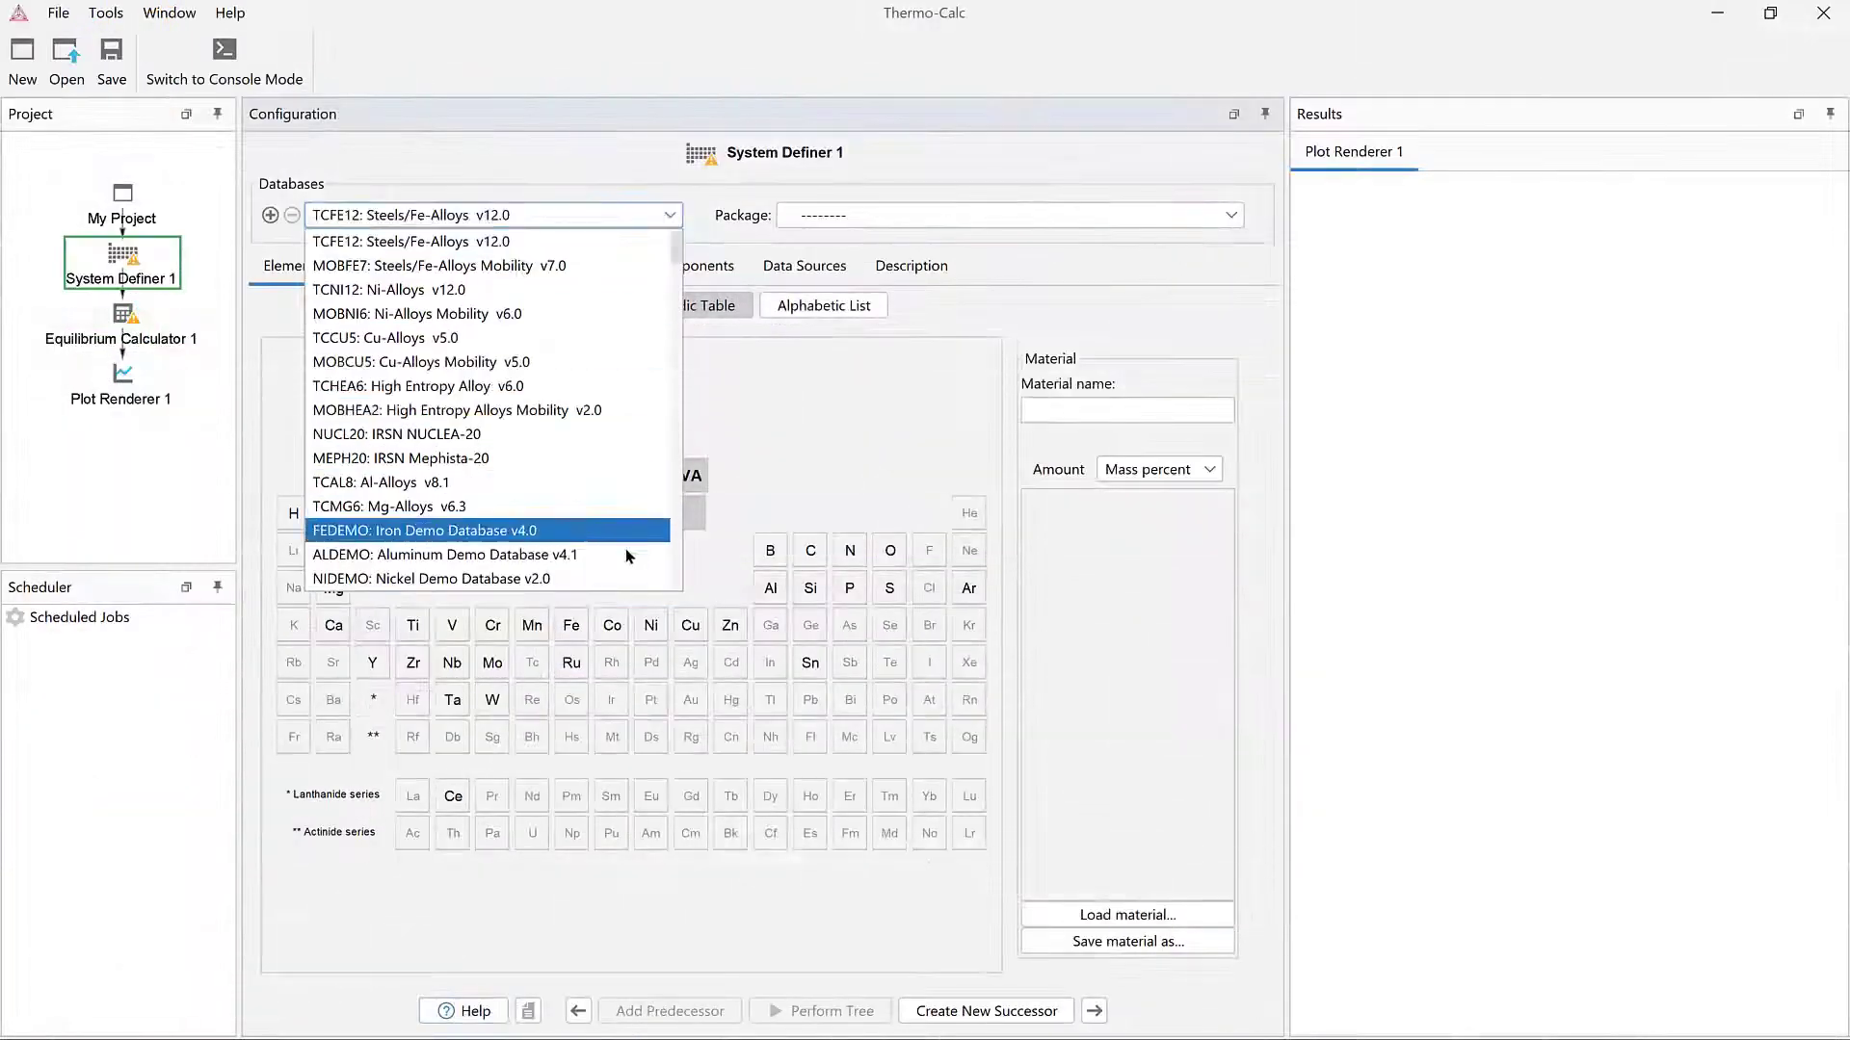
# Step: Review the example's ALDEMO database, Cu element and phase list before starting a new project
pyautogui.click(627, 556)
pyautogui.click(690, 625)
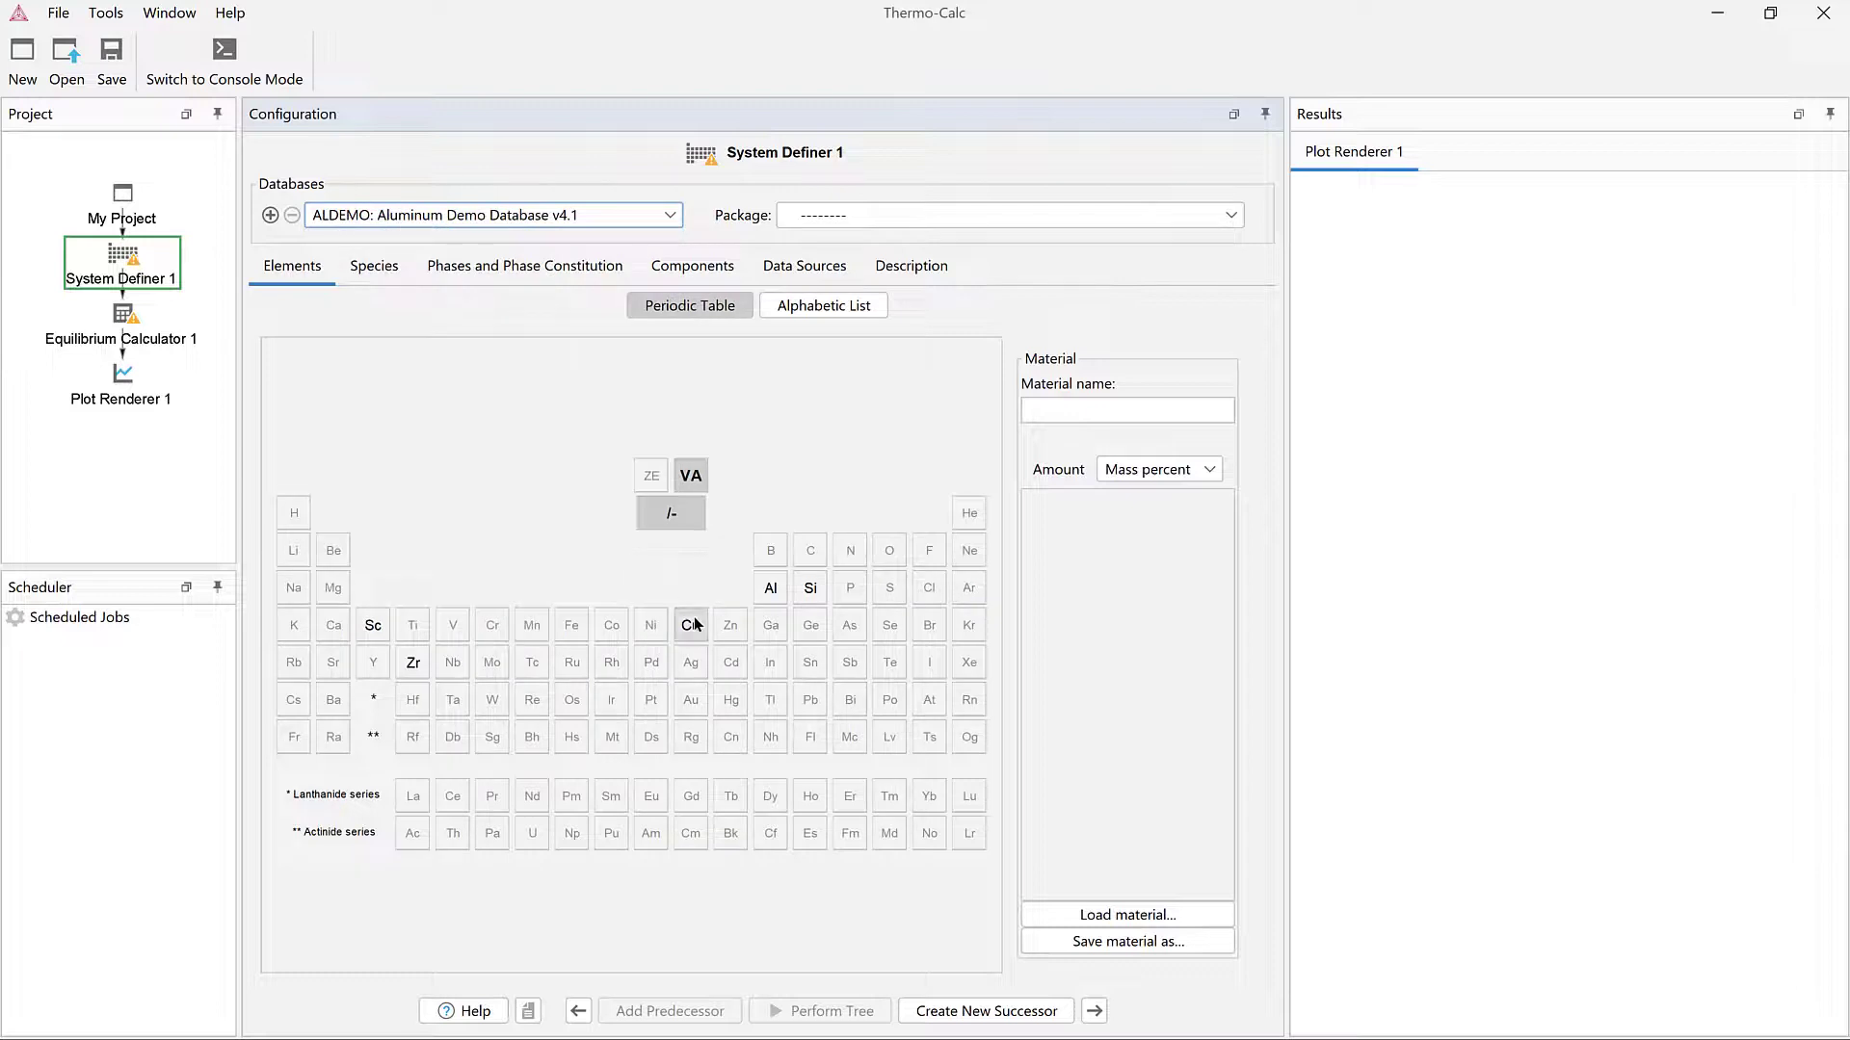
pyautogui.click(552, 264)
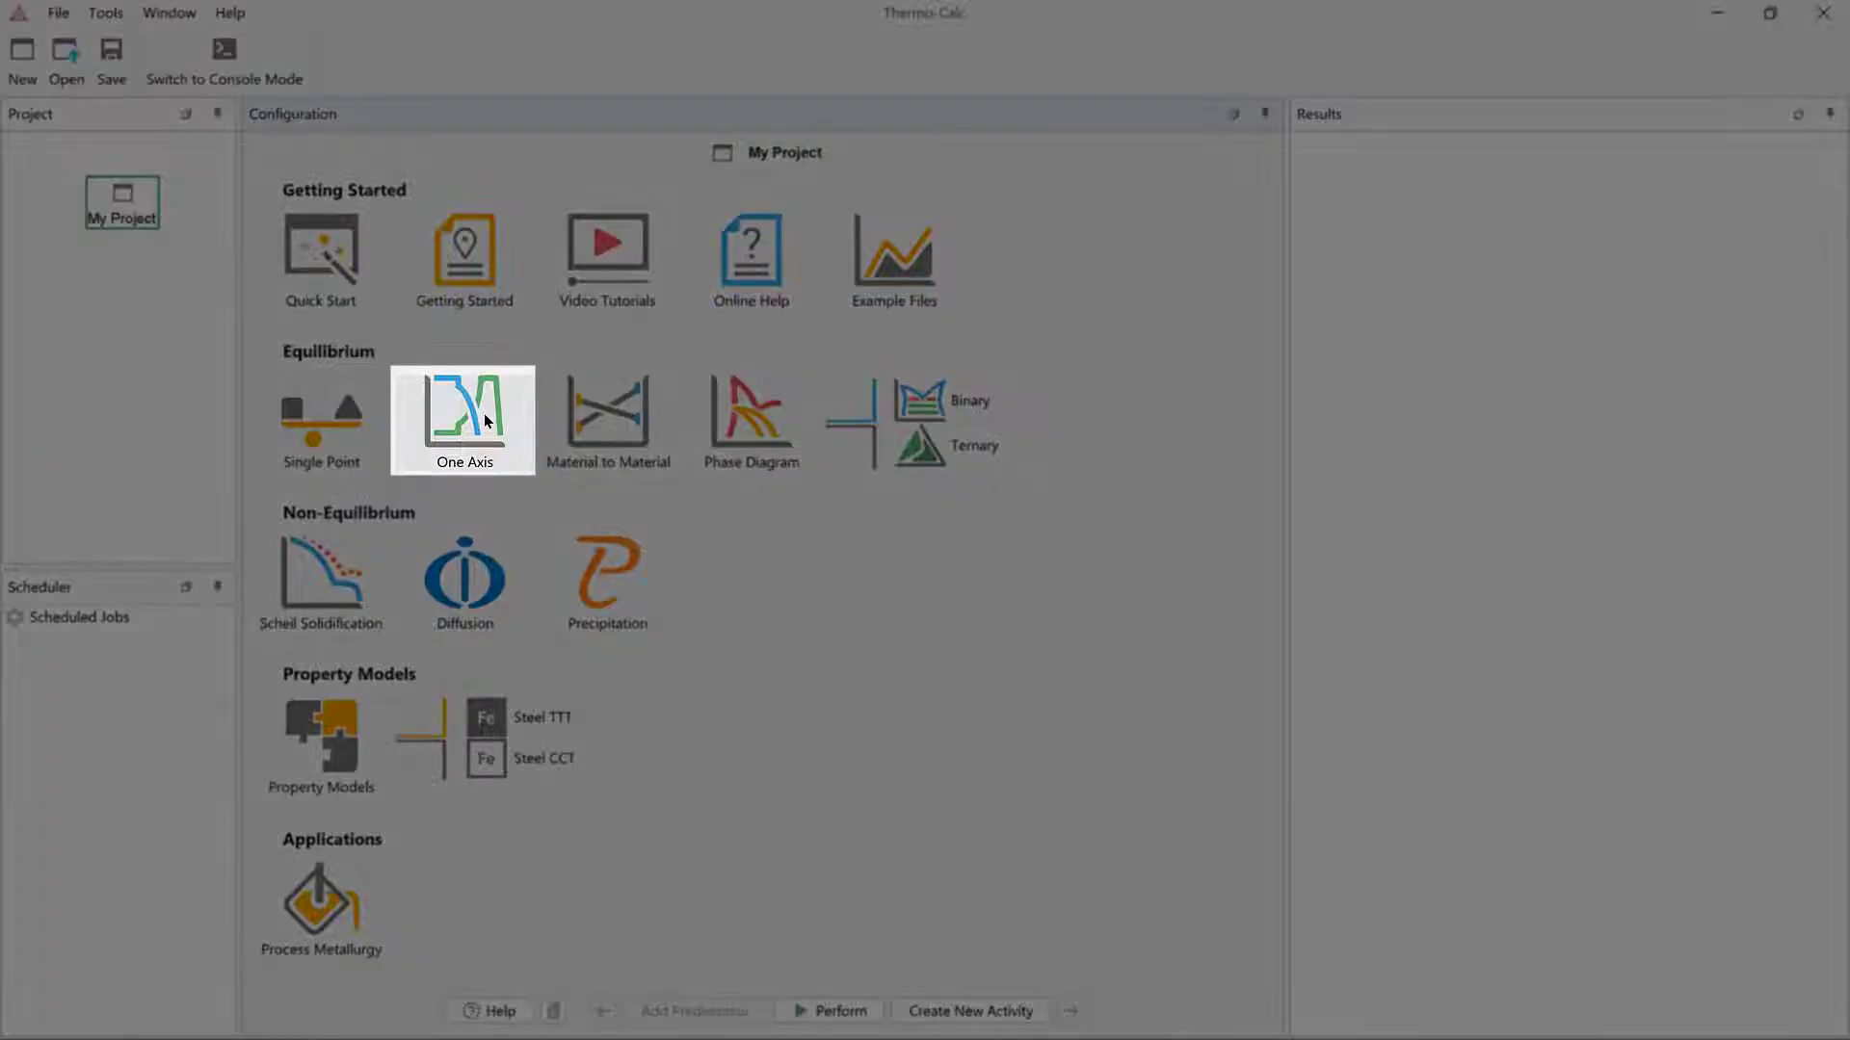
# Step: Create a One Axis calculation on the ALDEMO database with Cu, and list its phases
pyautogui.click(485, 415)
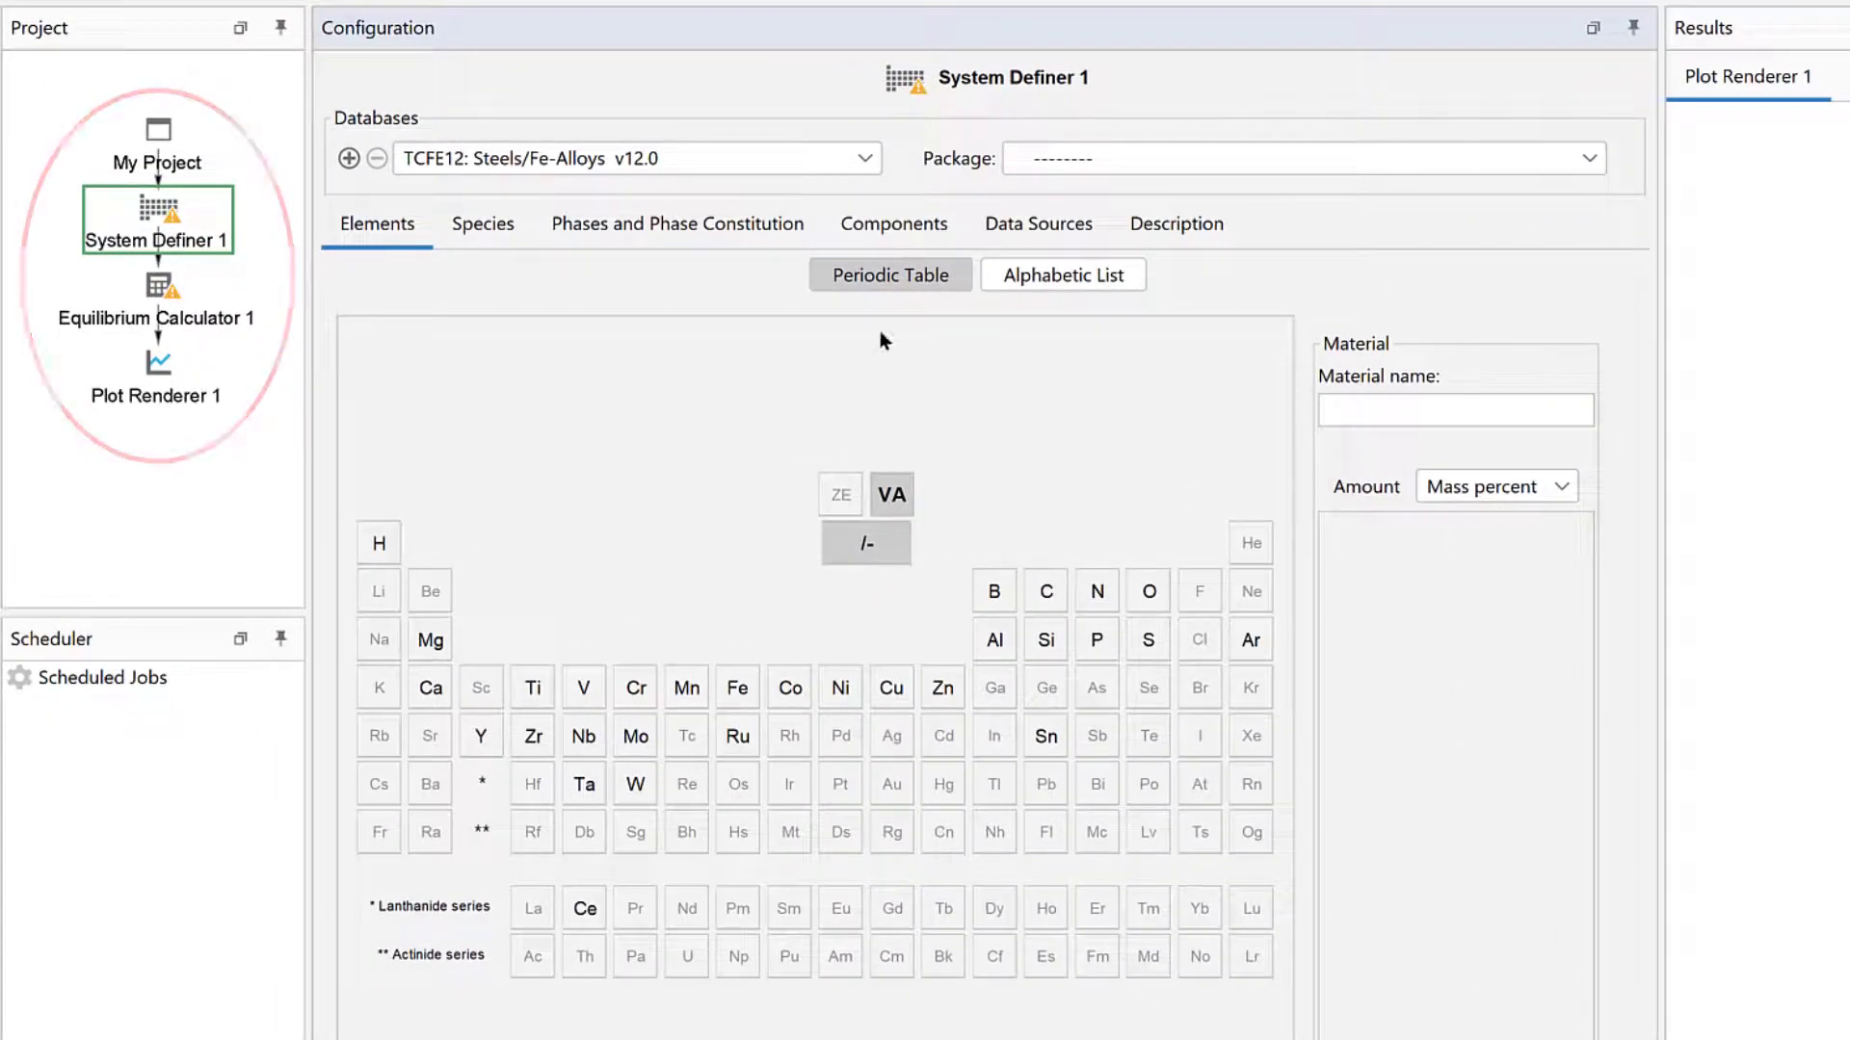
pyautogui.click(854, 158)
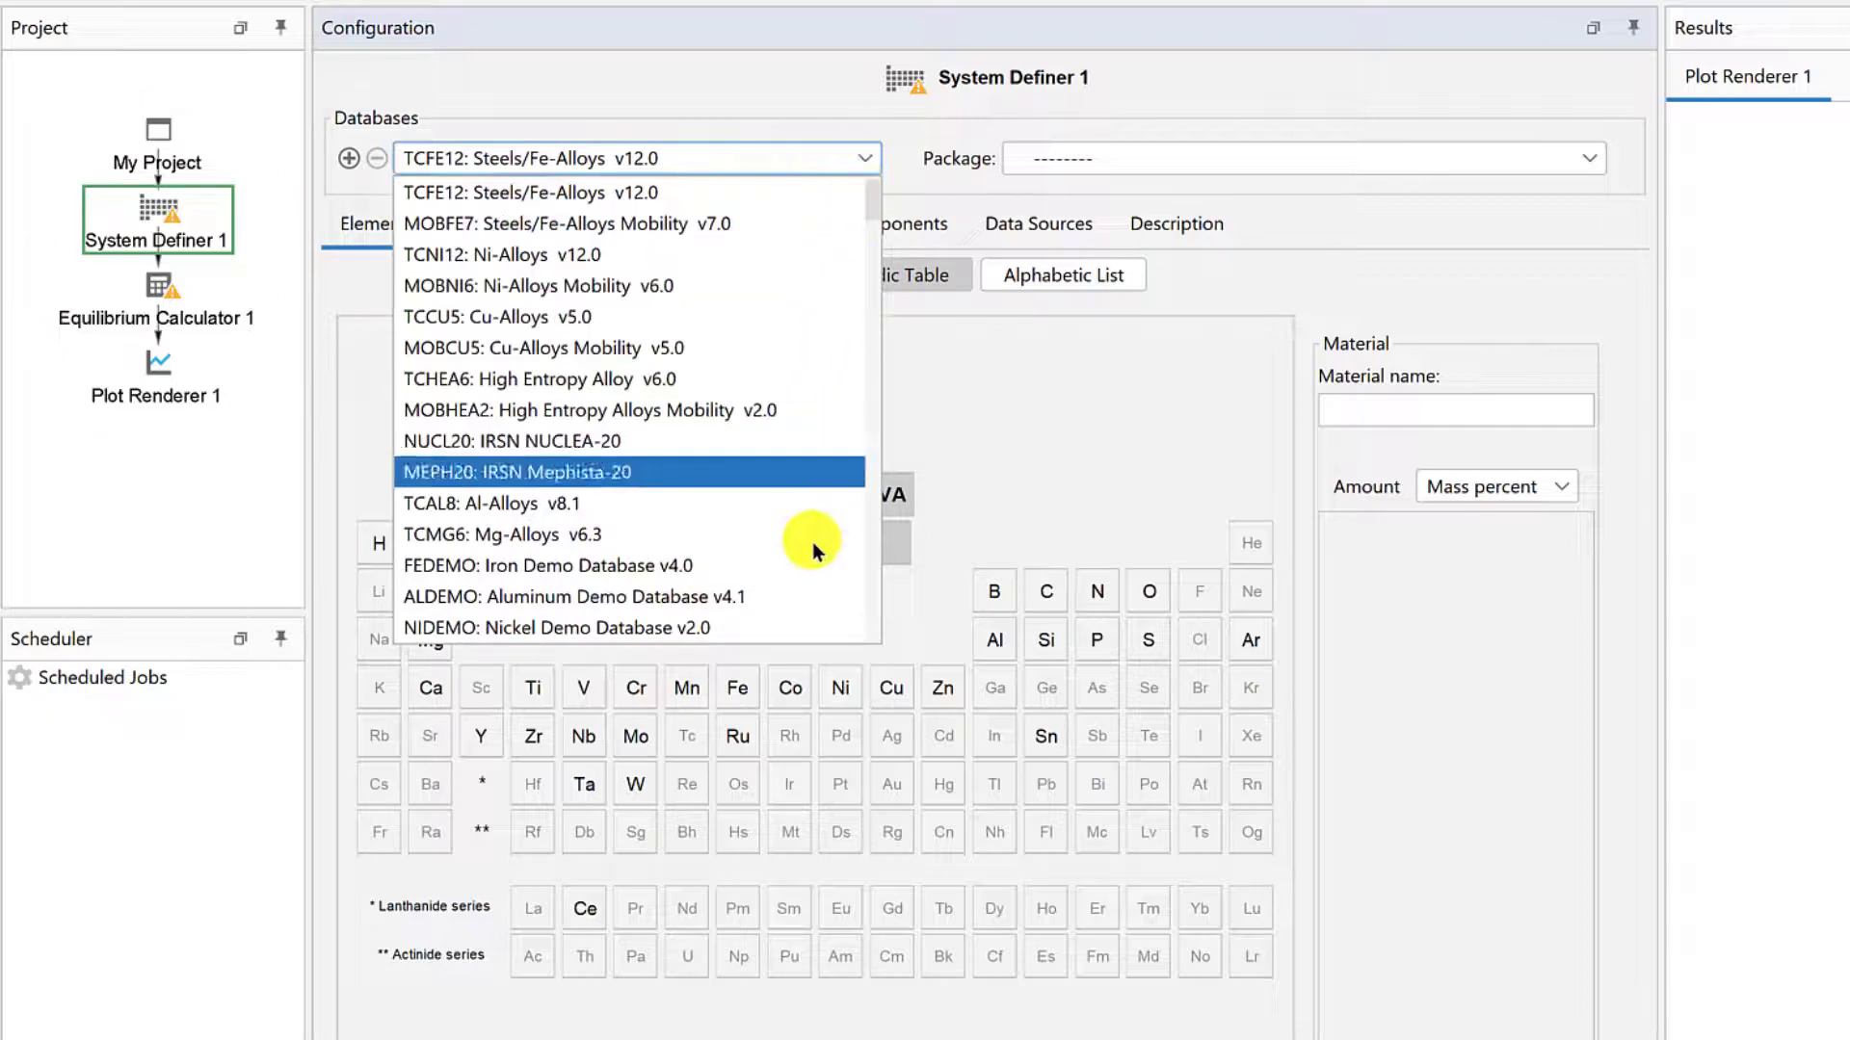
pyautogui.click(807, 595)
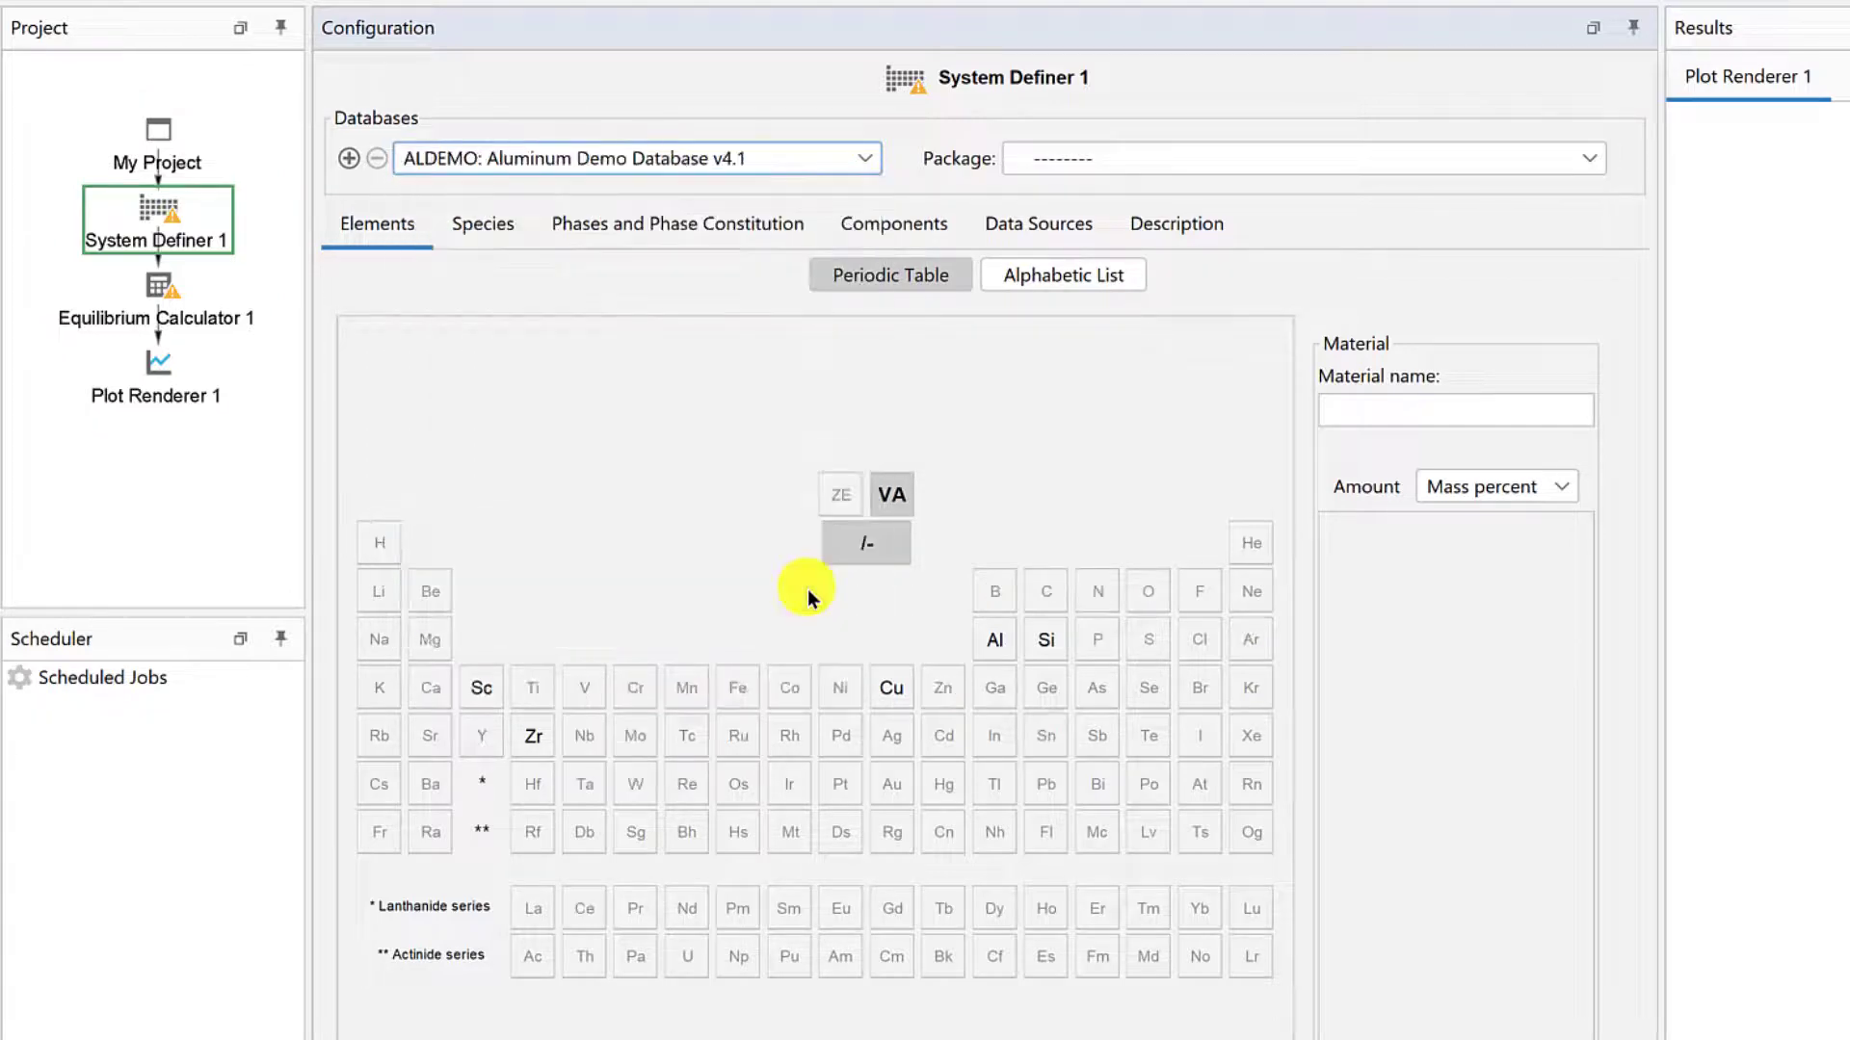
pyautogui.click(892, 682)
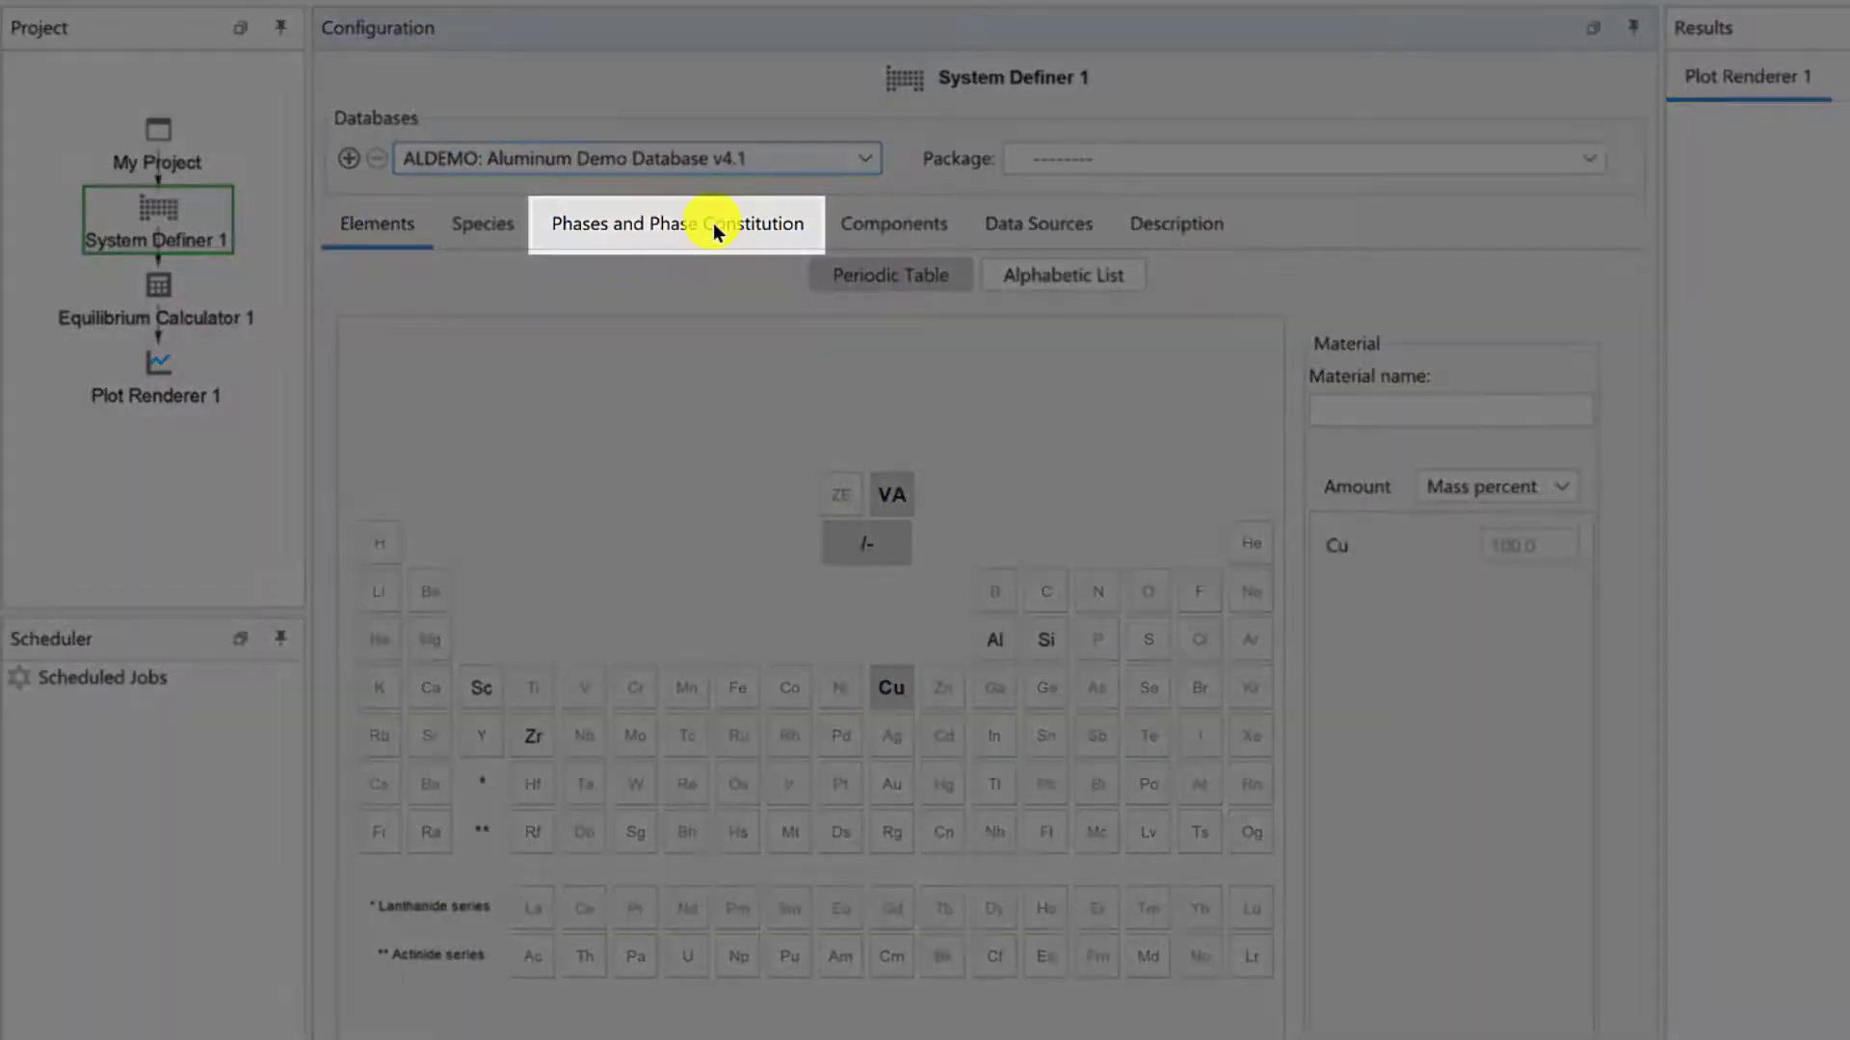
pyautogui.click(710, 227)
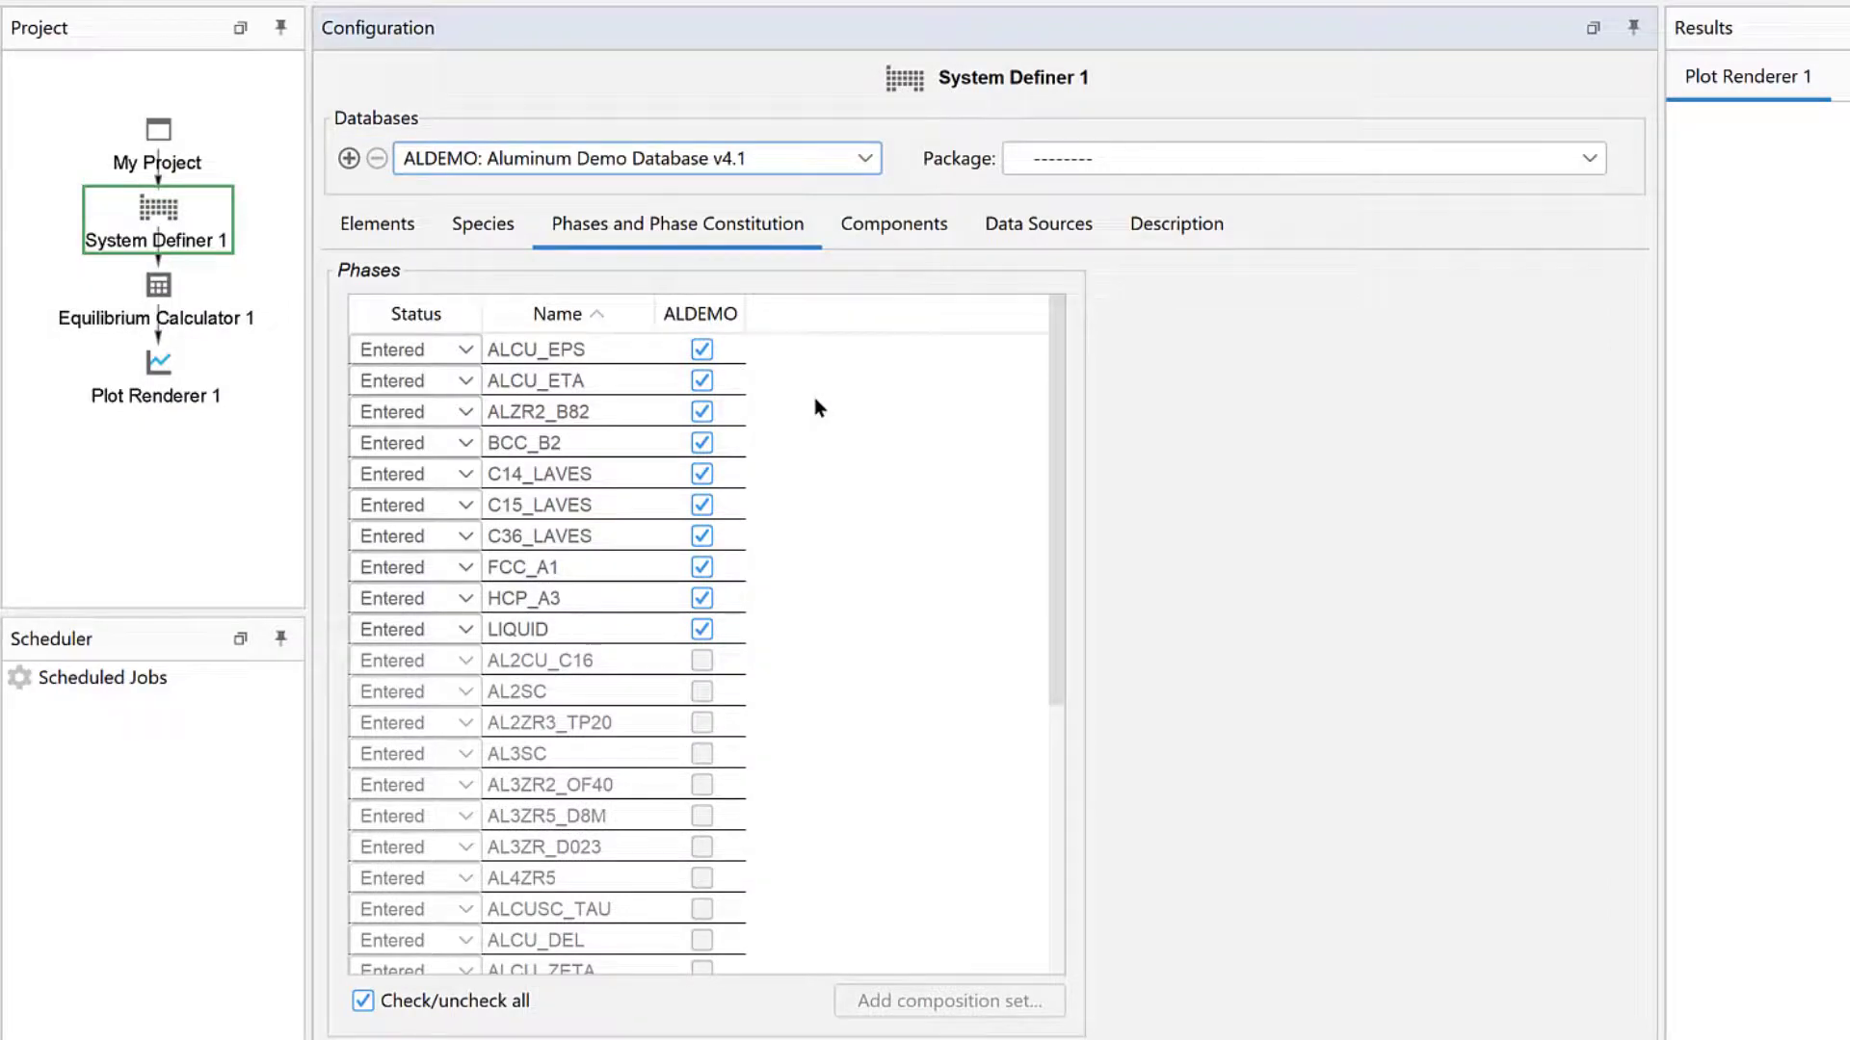
# Step: Uncheck ALCU_EPS, ALCU_ETA, ALZR2_B82, BCC_B2, the C14/C15/C36 LAVES phases and HCP_A3
pyautogui.click(702, 346)
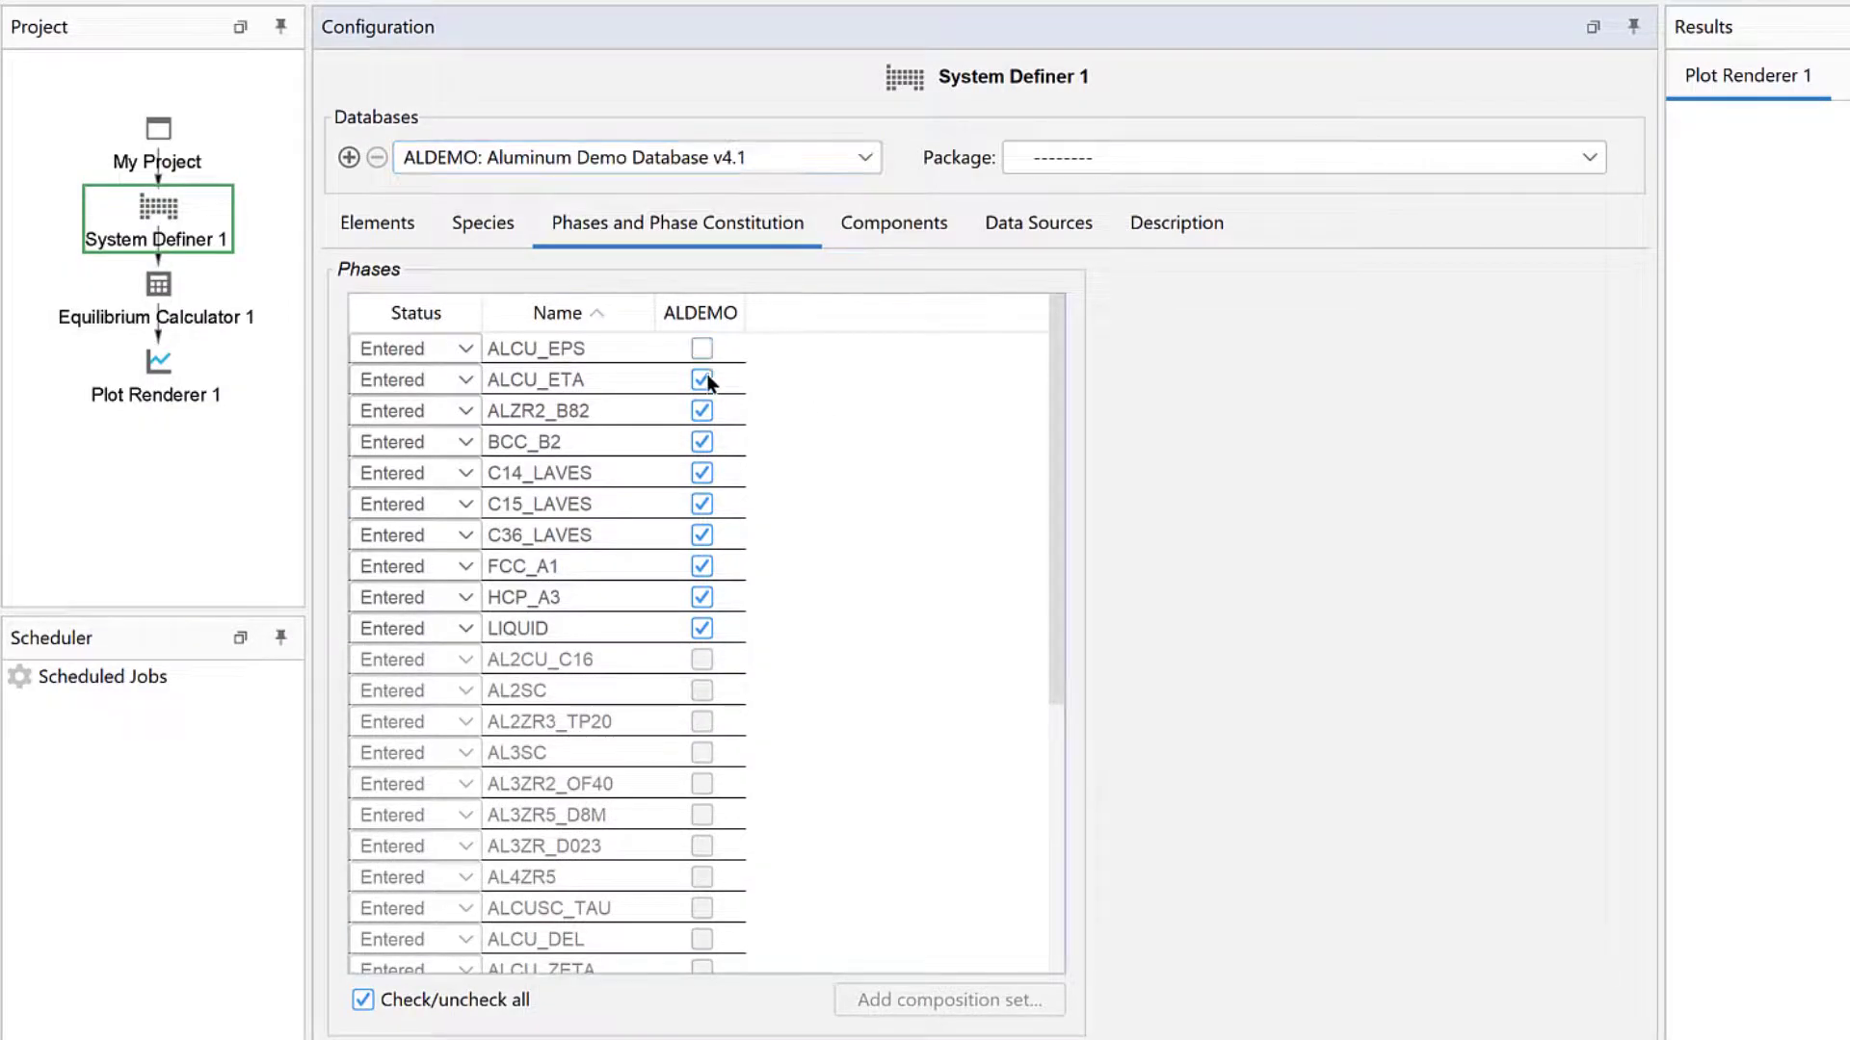
pyautogui.click(702, 380)
pyautogui.click(702, 411)
pyautogui.click(702, 441)
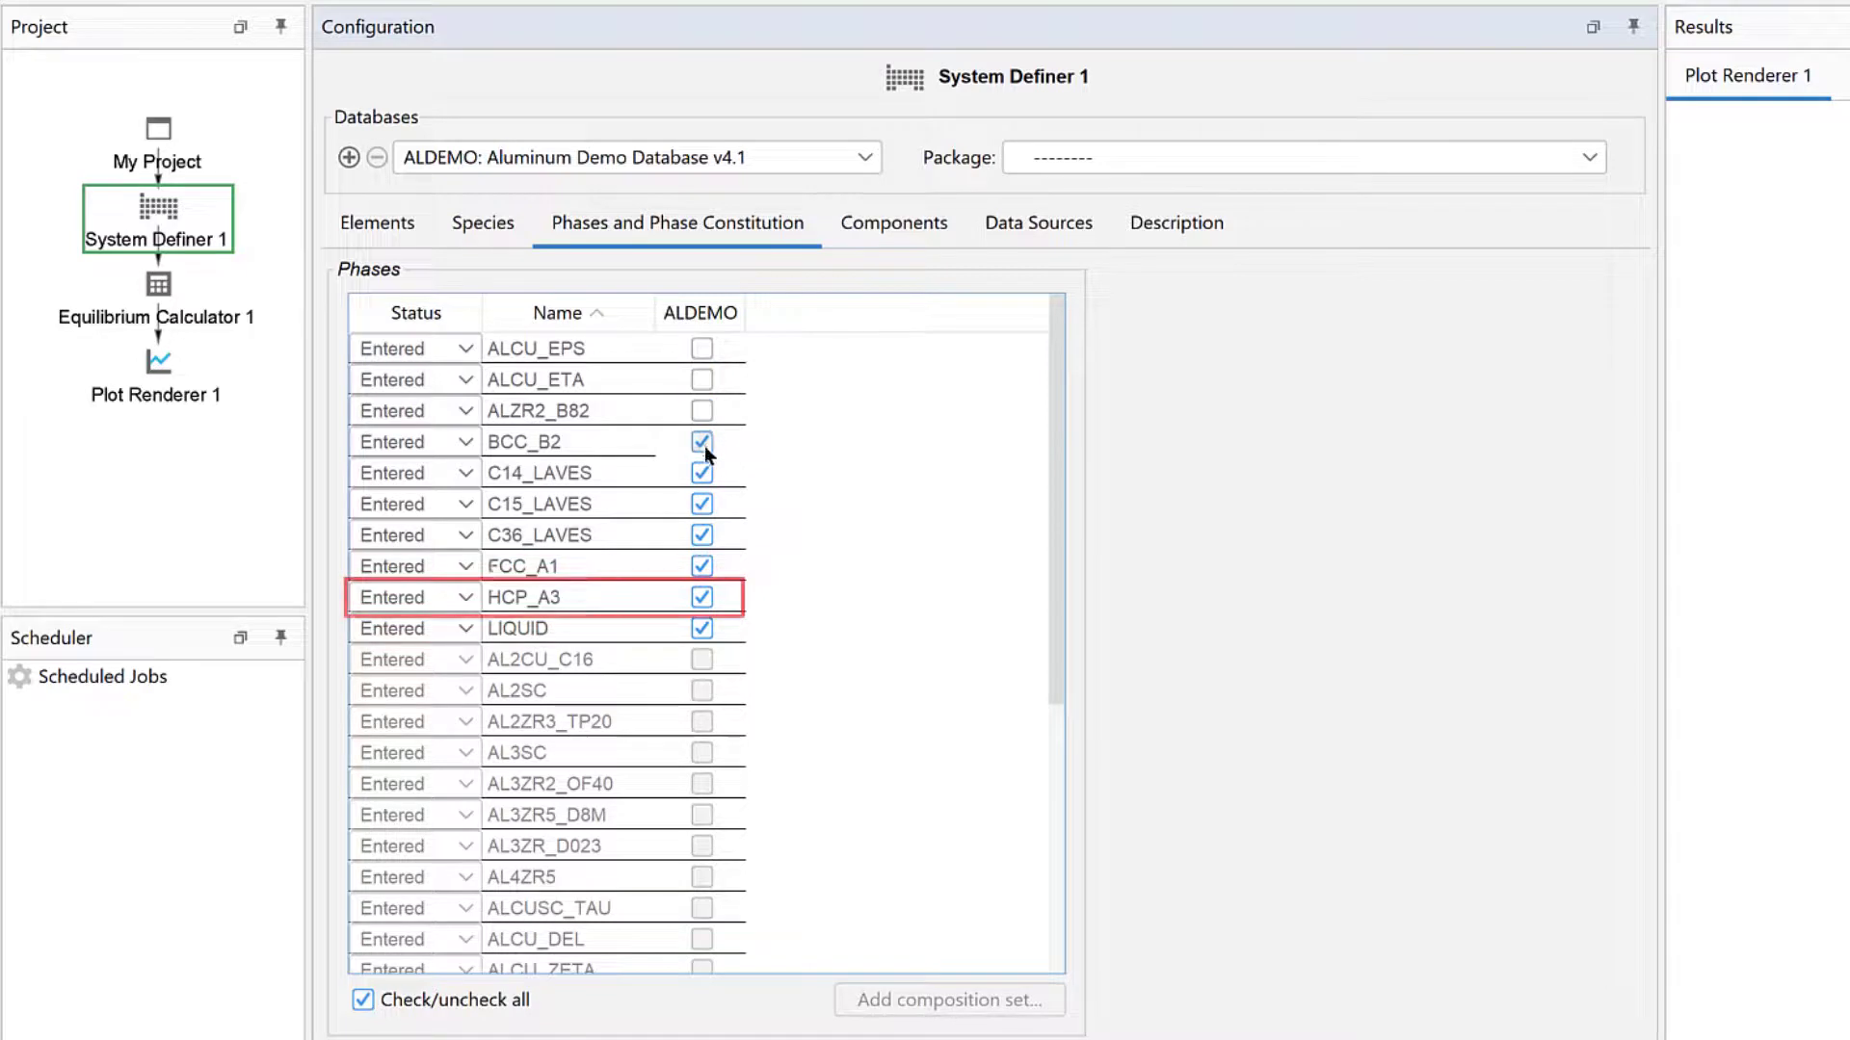
pyautogui.click(702, 504)
pyautogui.click(703, 536)
pyautogui.click(703, 566)
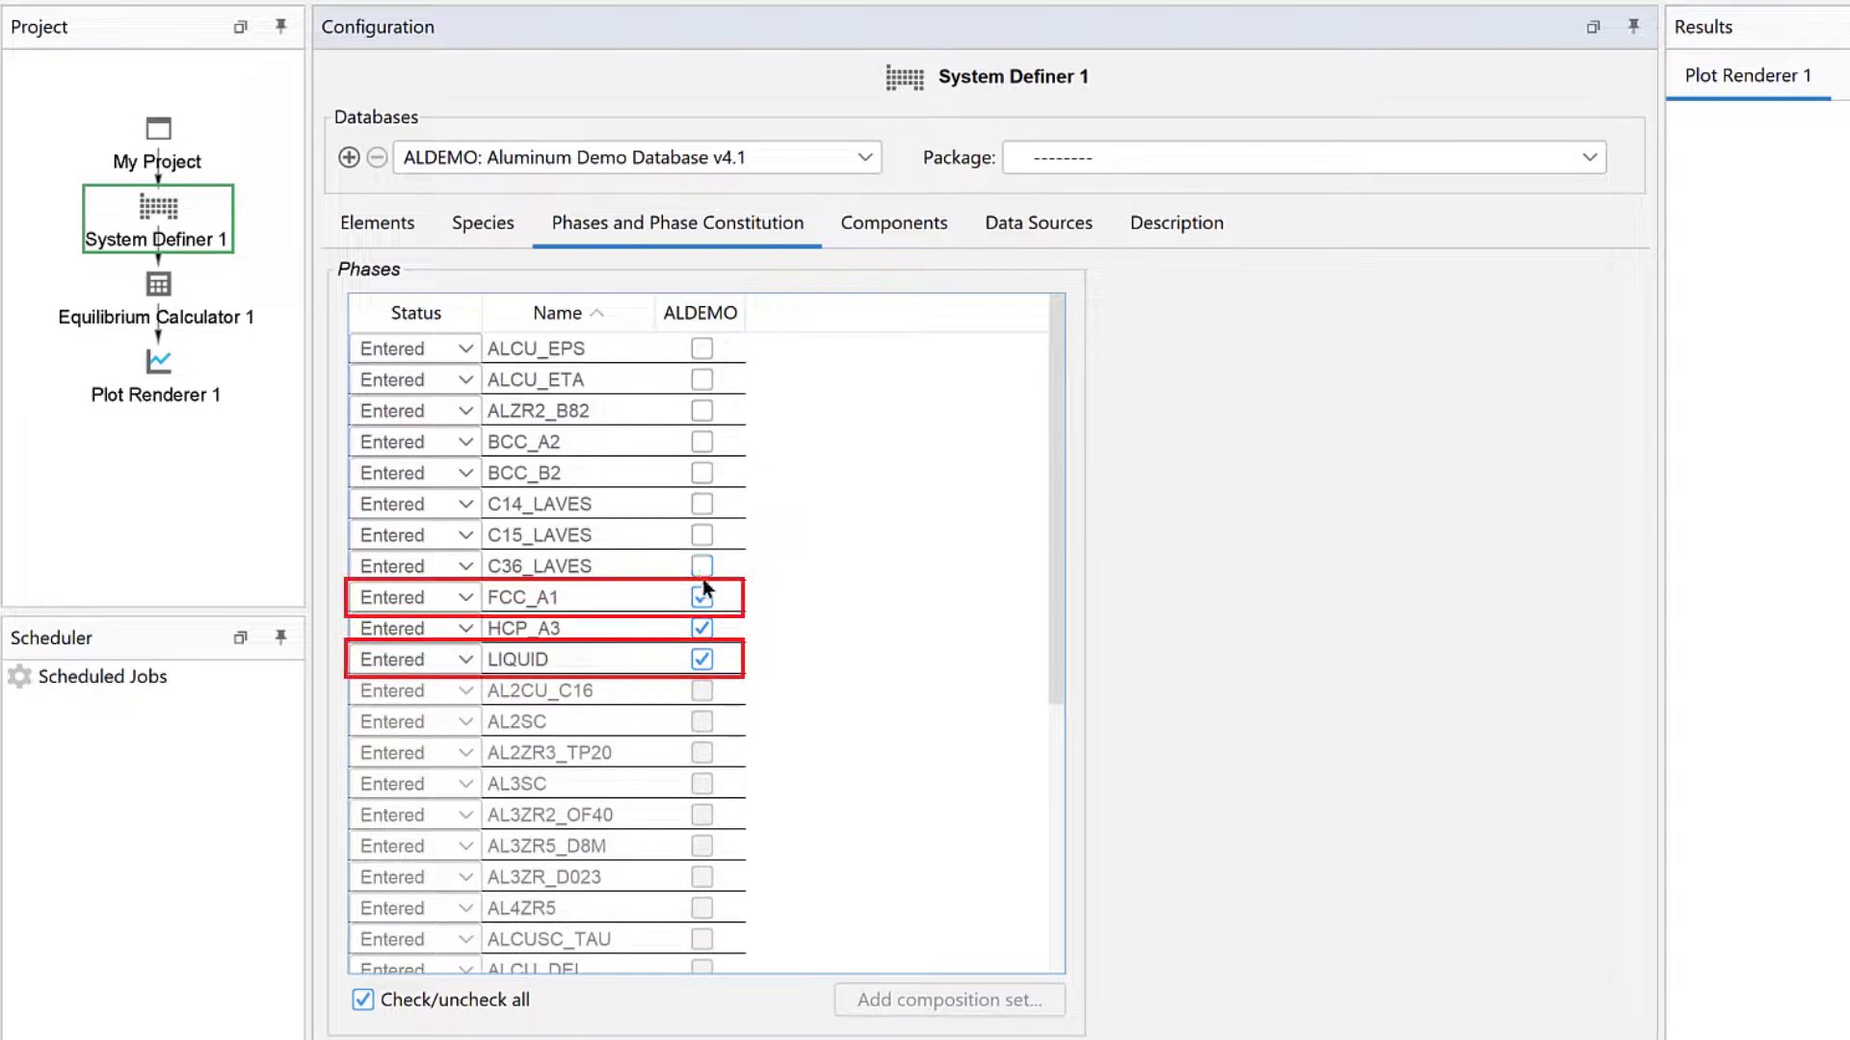
pyautogui.click(703, 628)
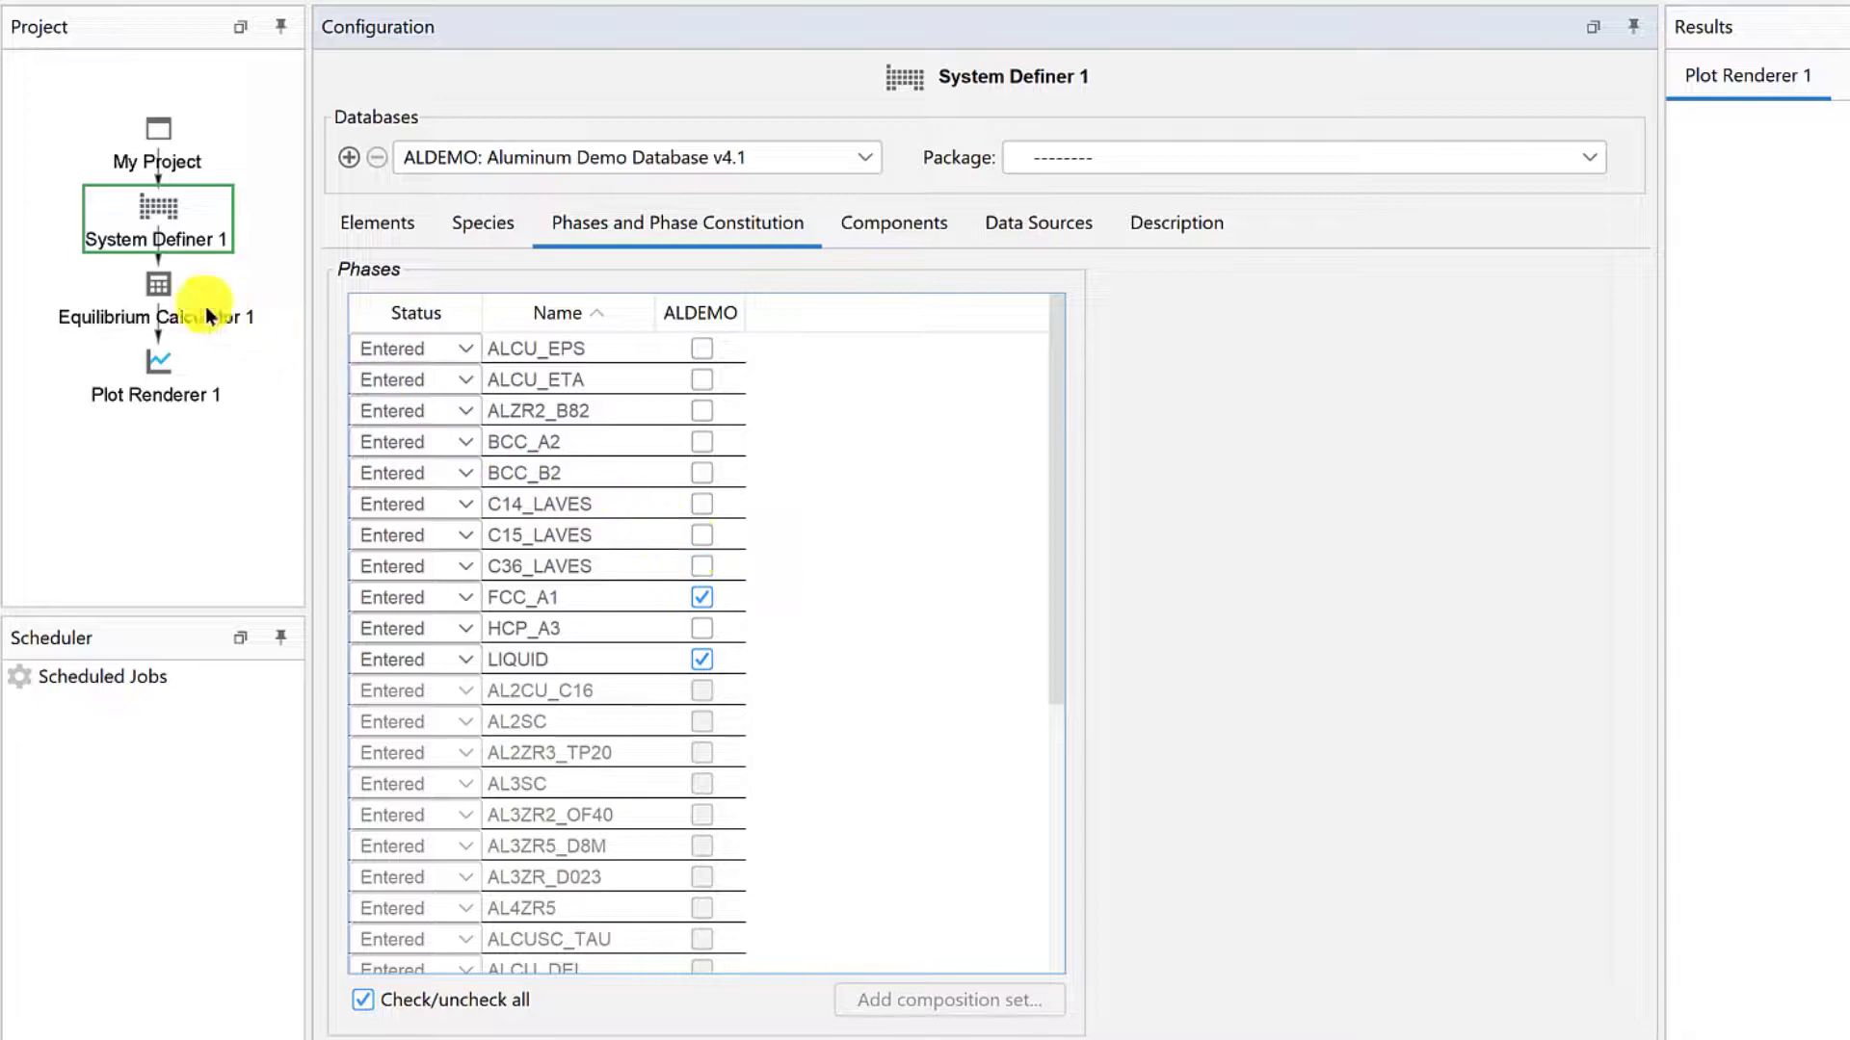
# Step: Set Equilibrium Calculator 1's temperature axis Min to 100 and Max to 6000
pyautogui.click(160, 283)
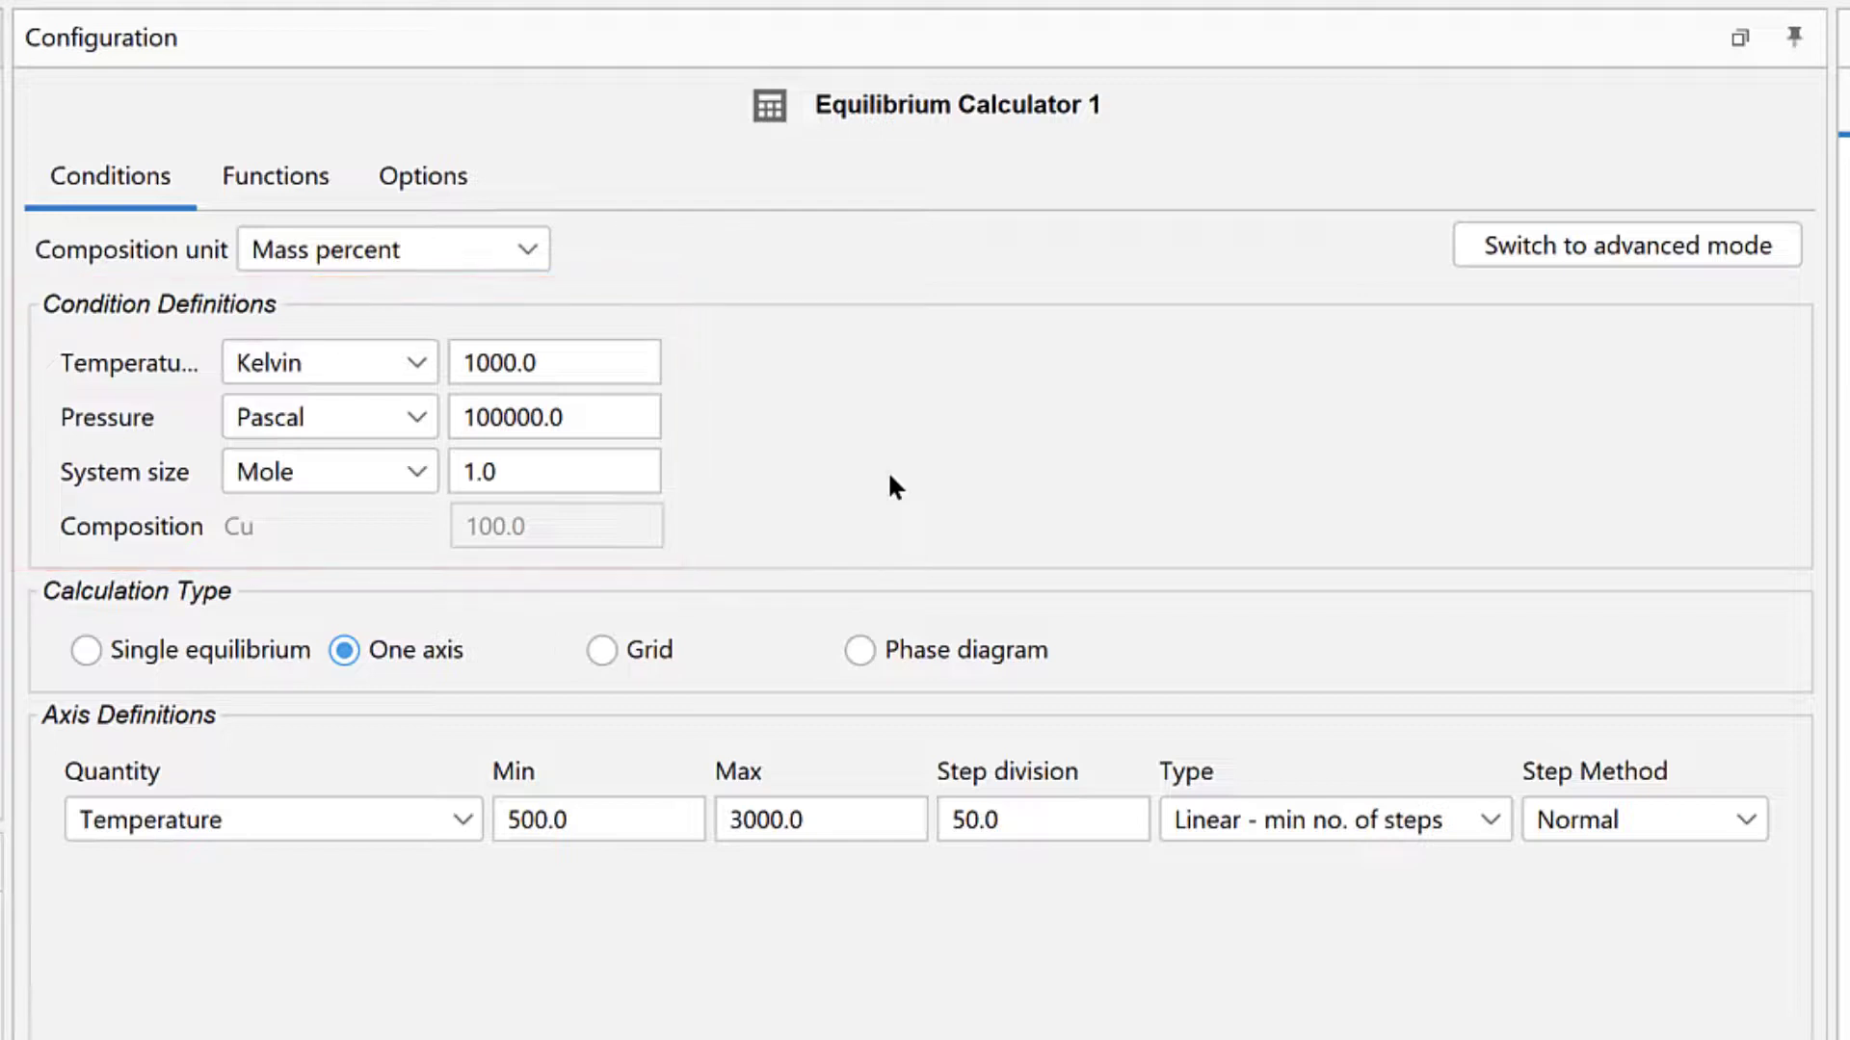
pyautogui.click(609, 826)
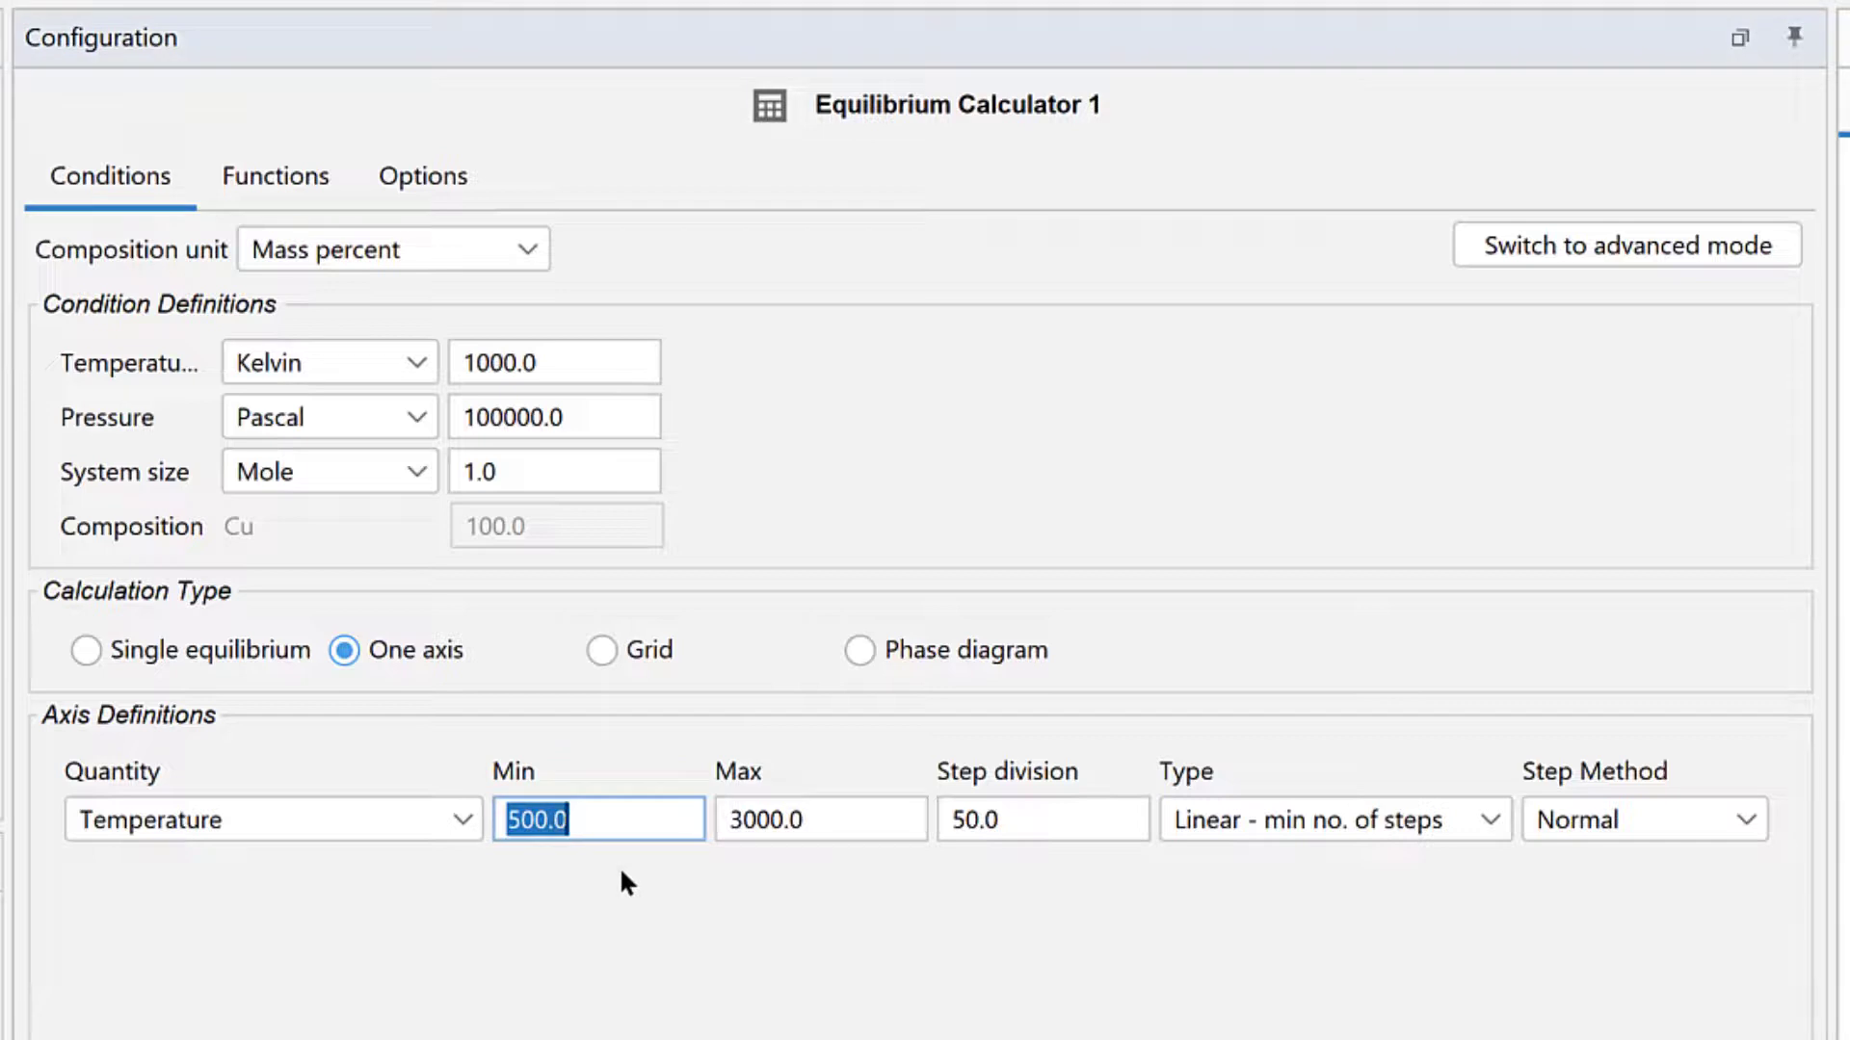
pyautogui.write('100')
pyautogui.press('Tab')
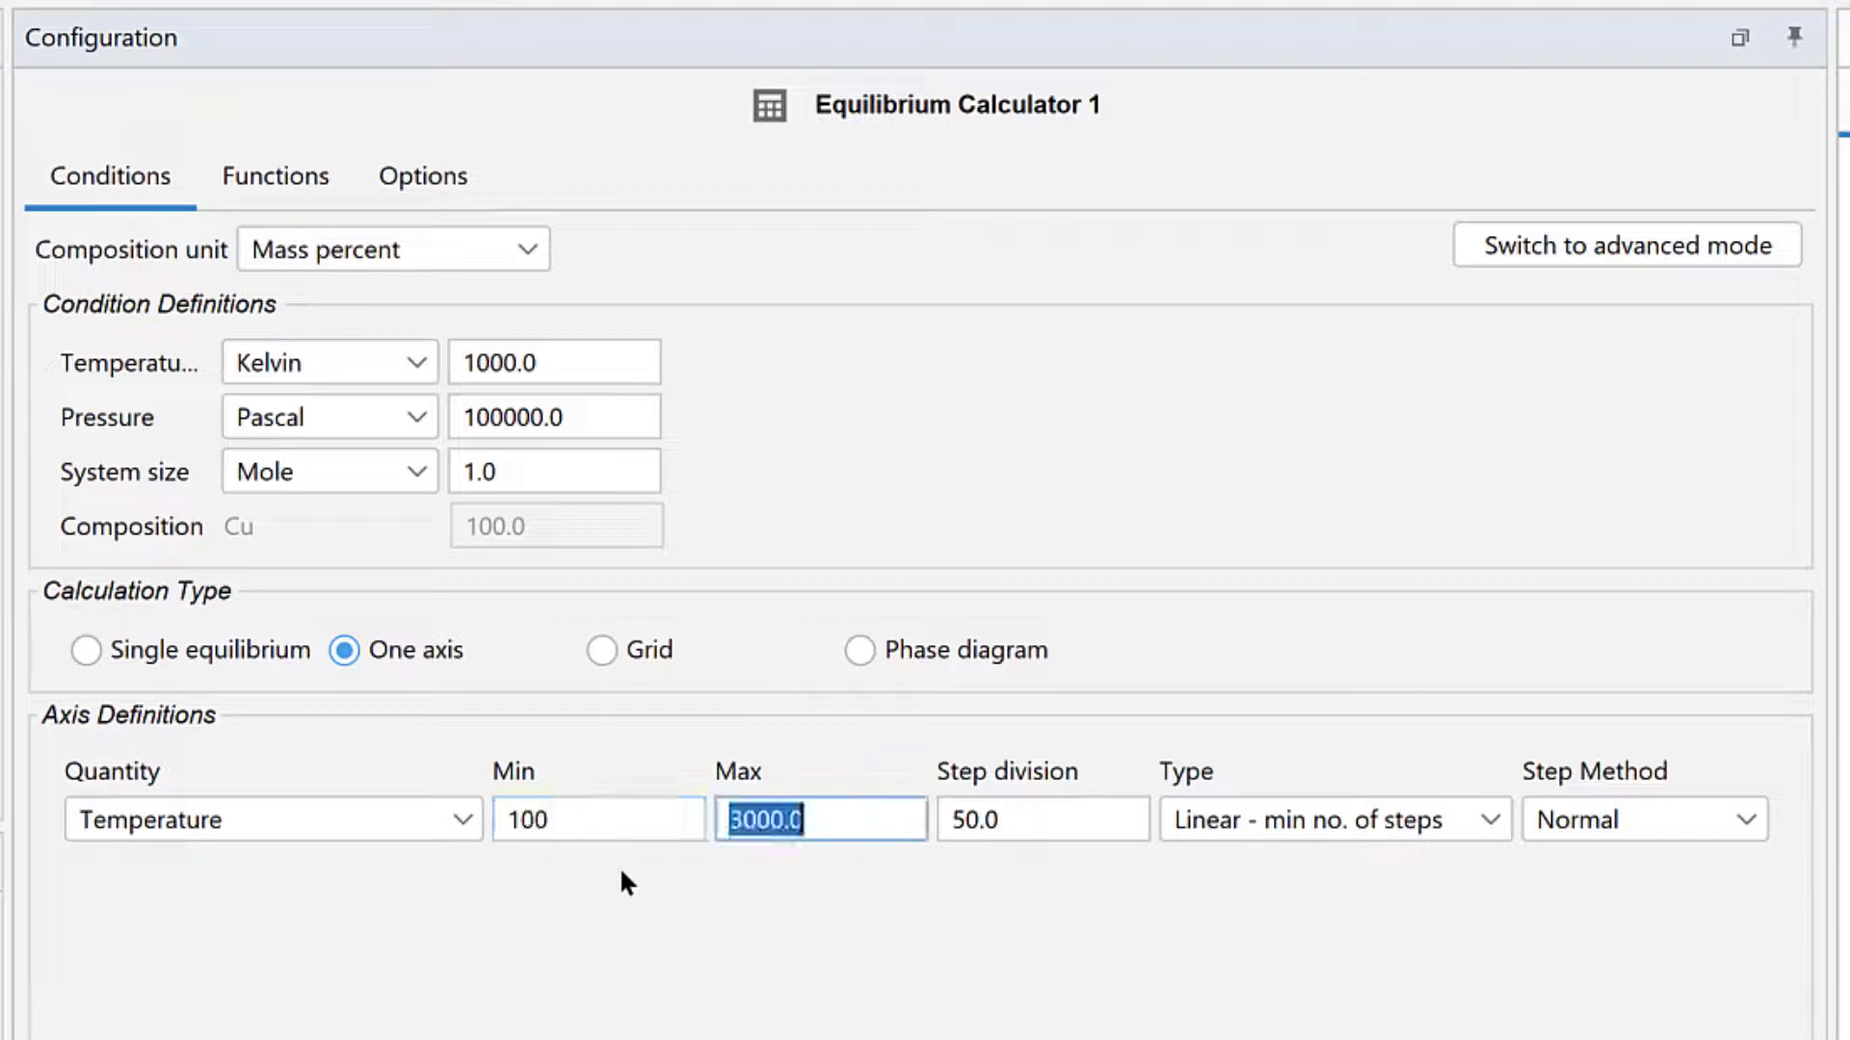
pyautogui.write('6000')
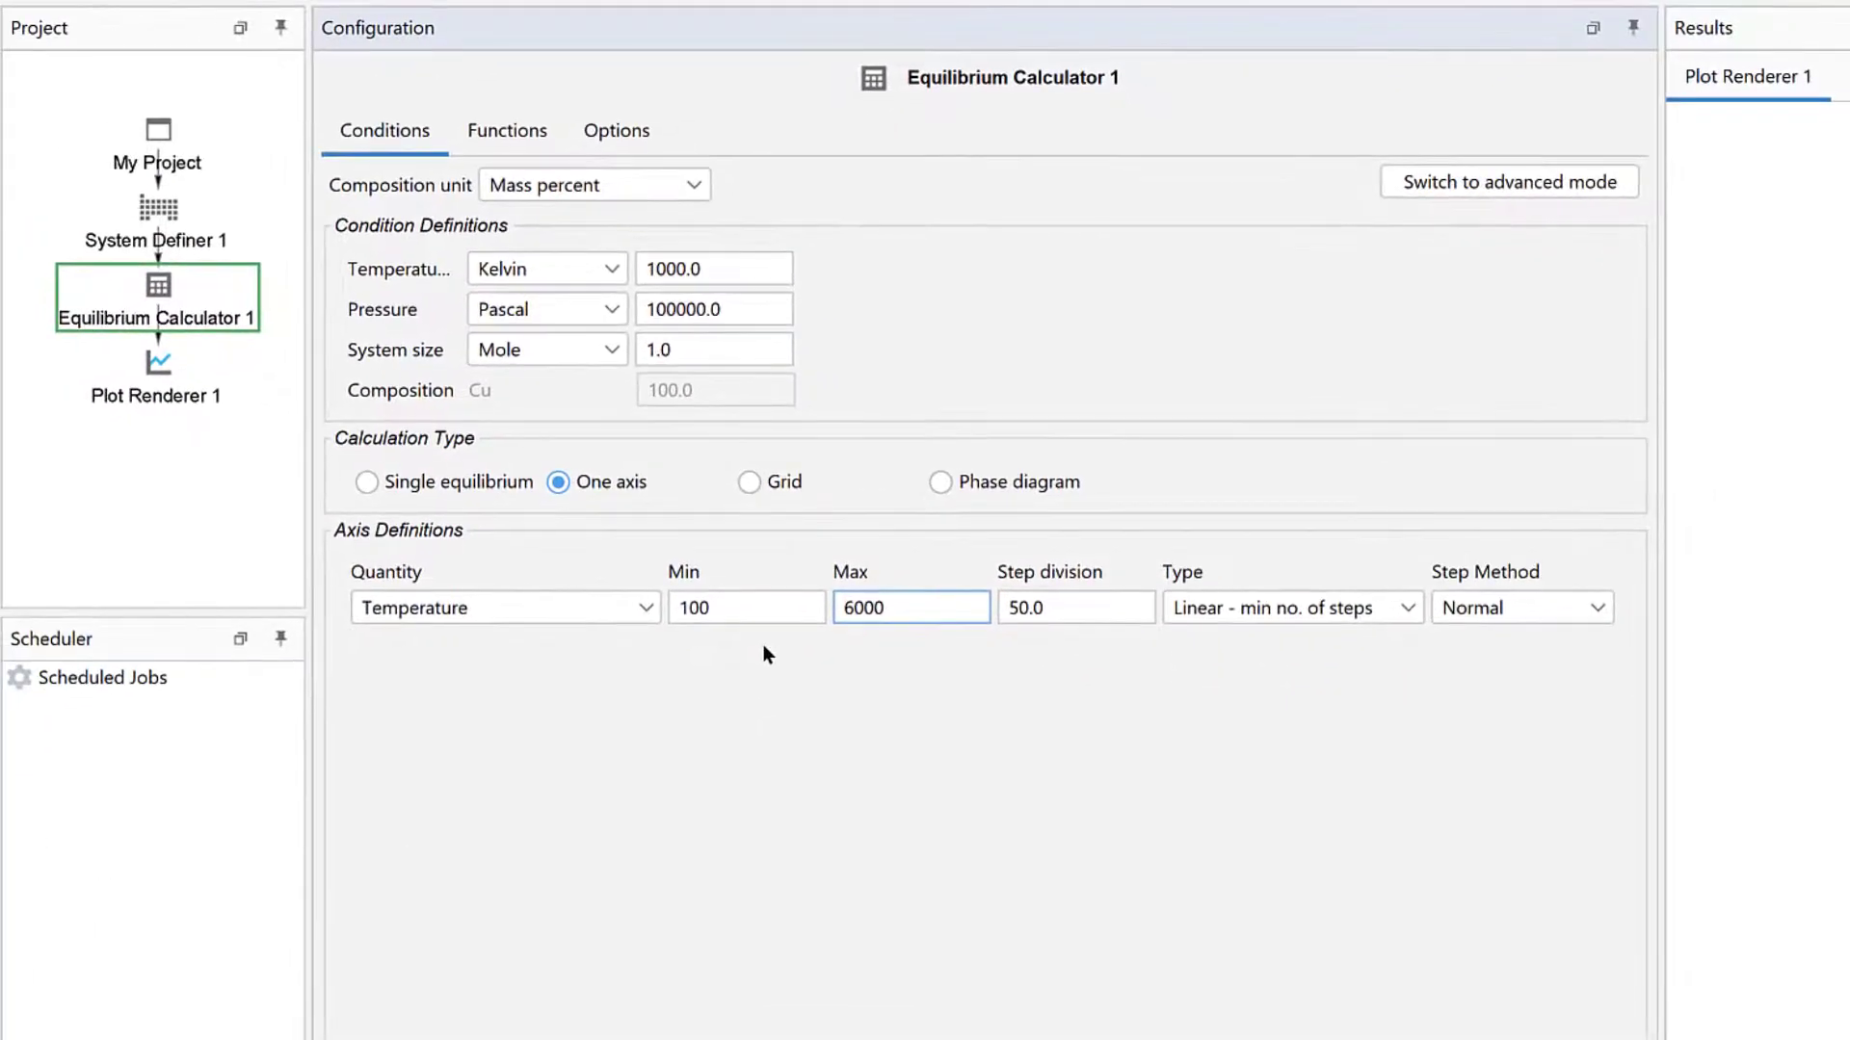
# Step: Turn off X-axis automatic scaling in Plot Renderer 1 and set limits 0 to 3000, step 500
pyautogui.click(170, 371)
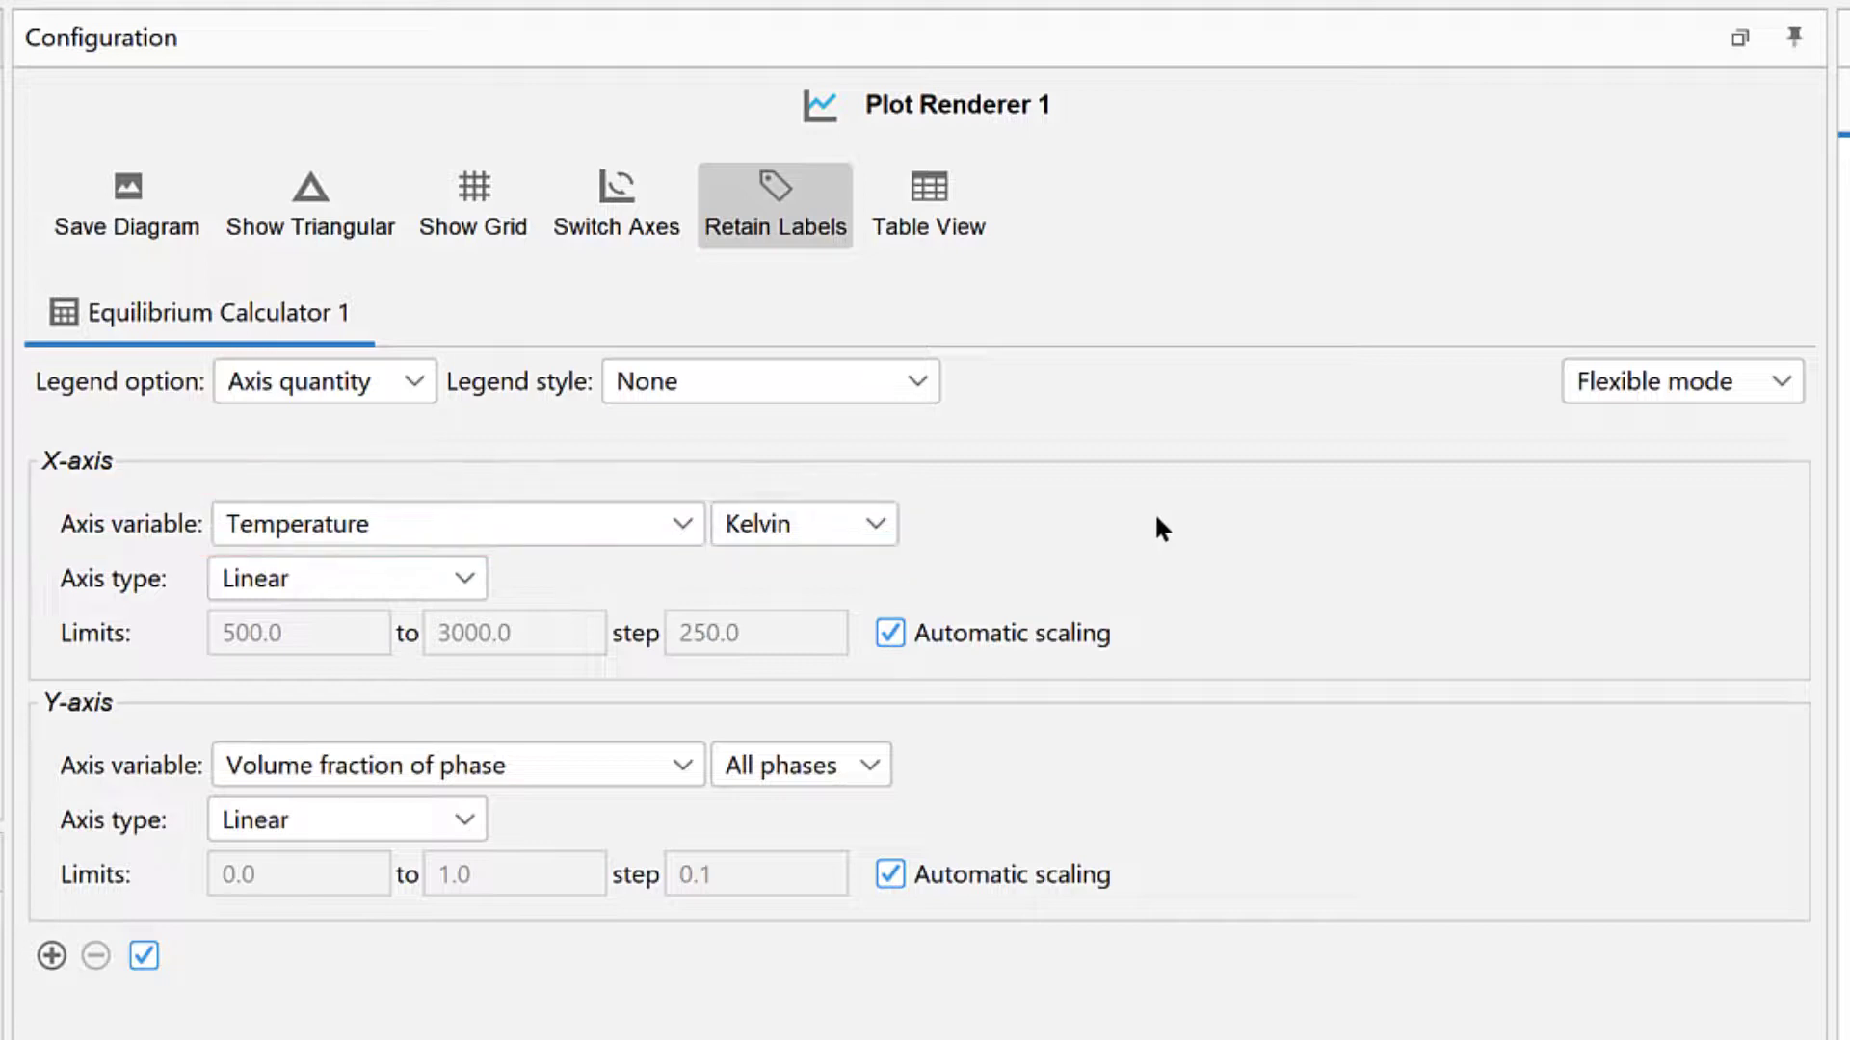
pyautogui.click(900, 634)
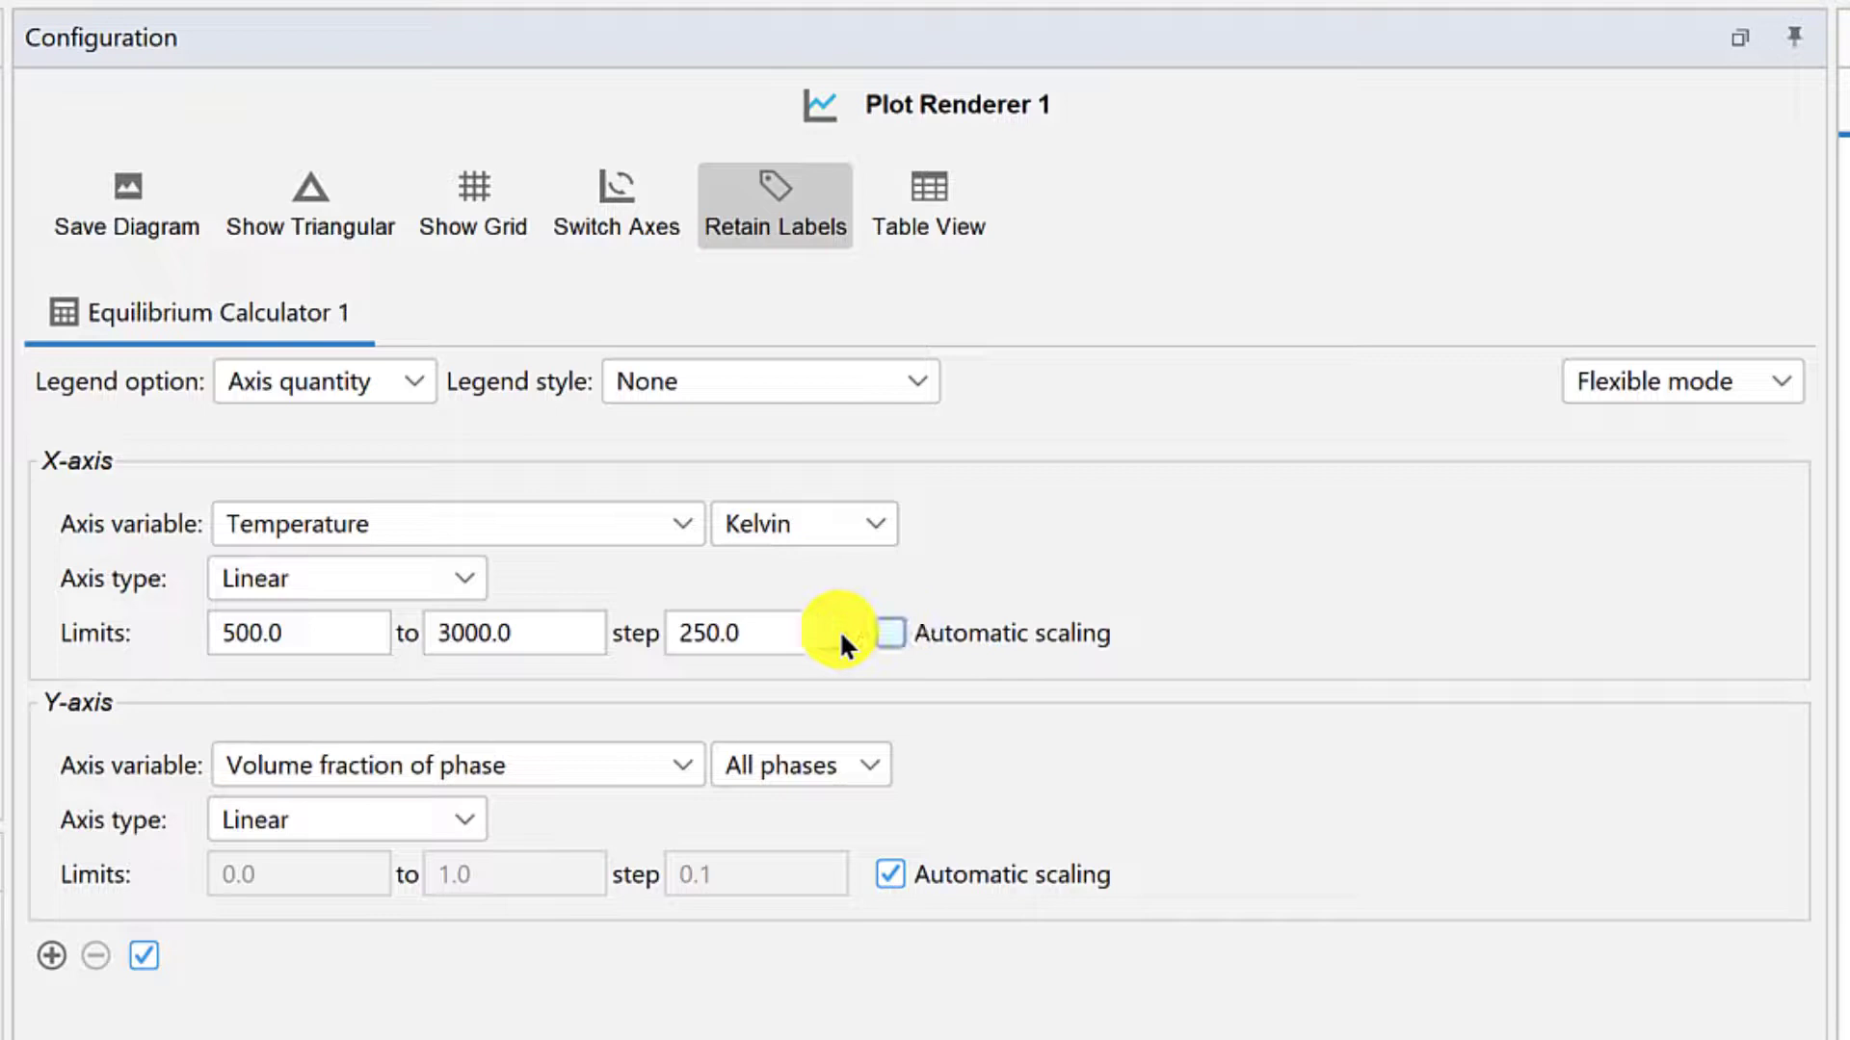
pyautogui.click(355, 634)
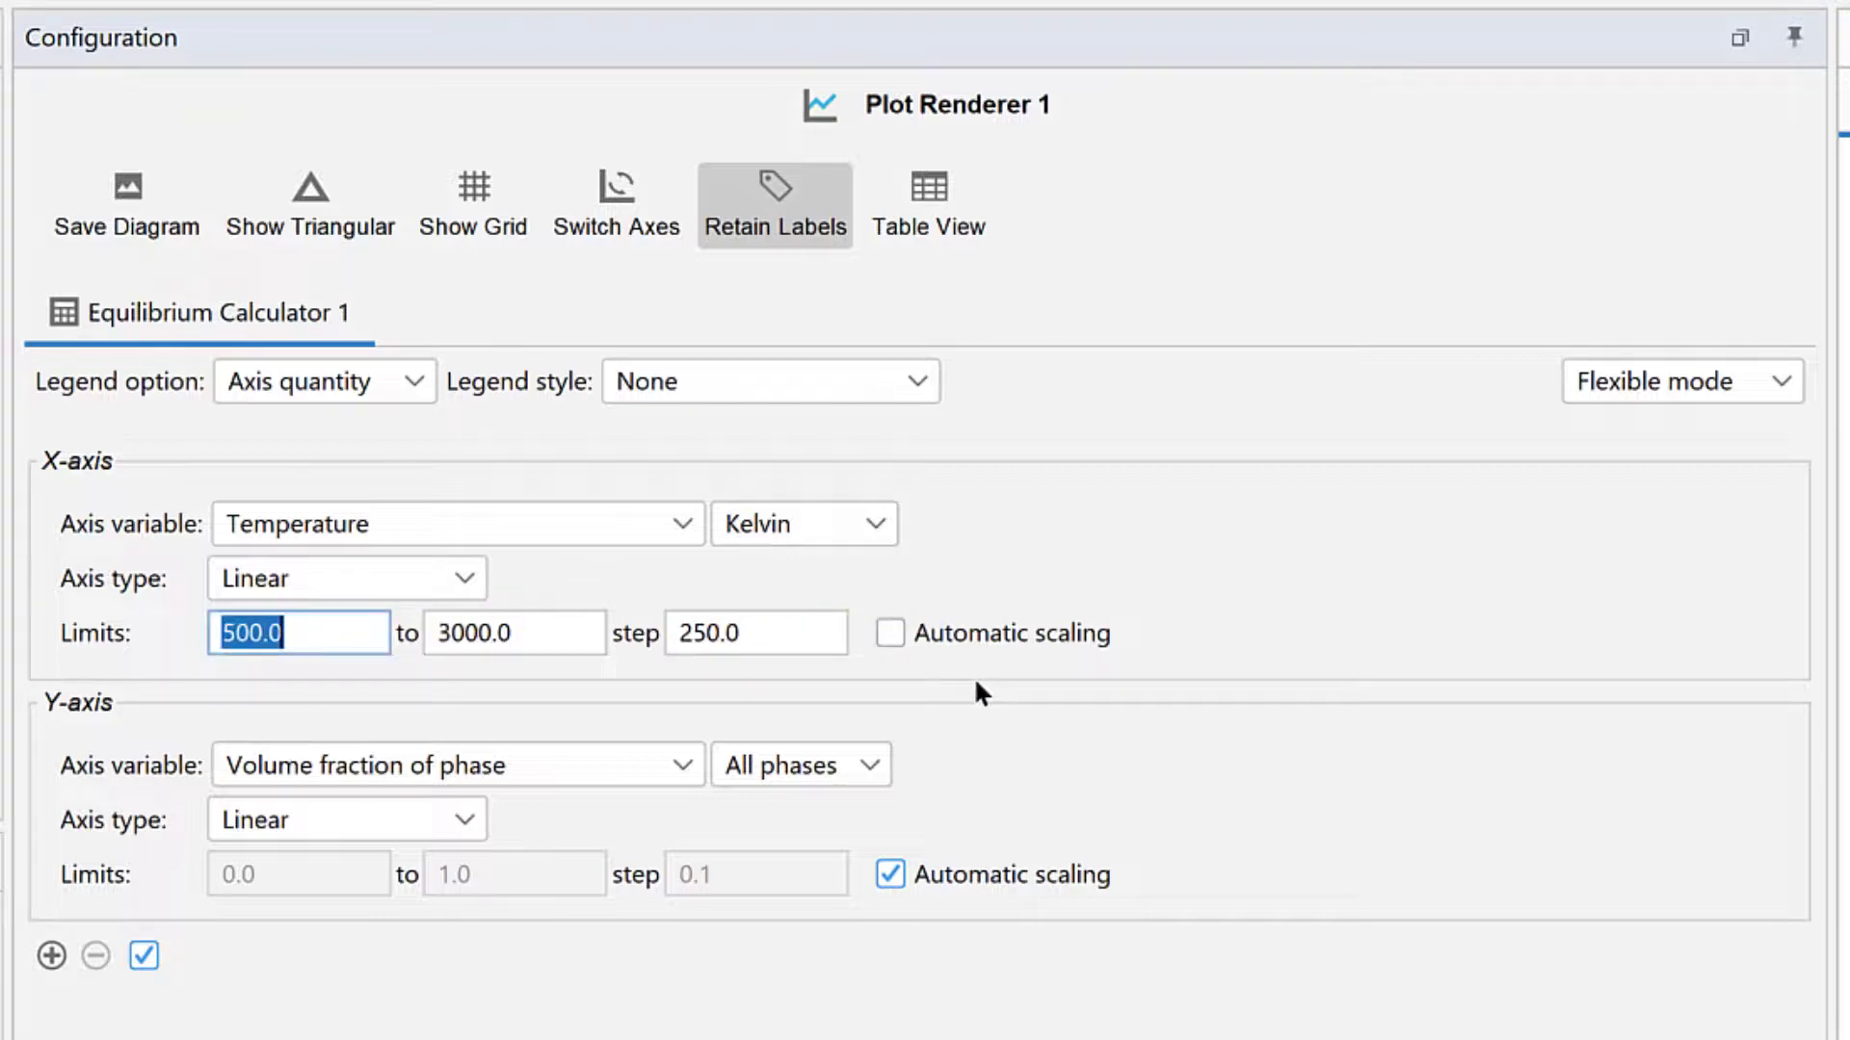
pyautogui.write('0')
pyautogui.press('Tab')
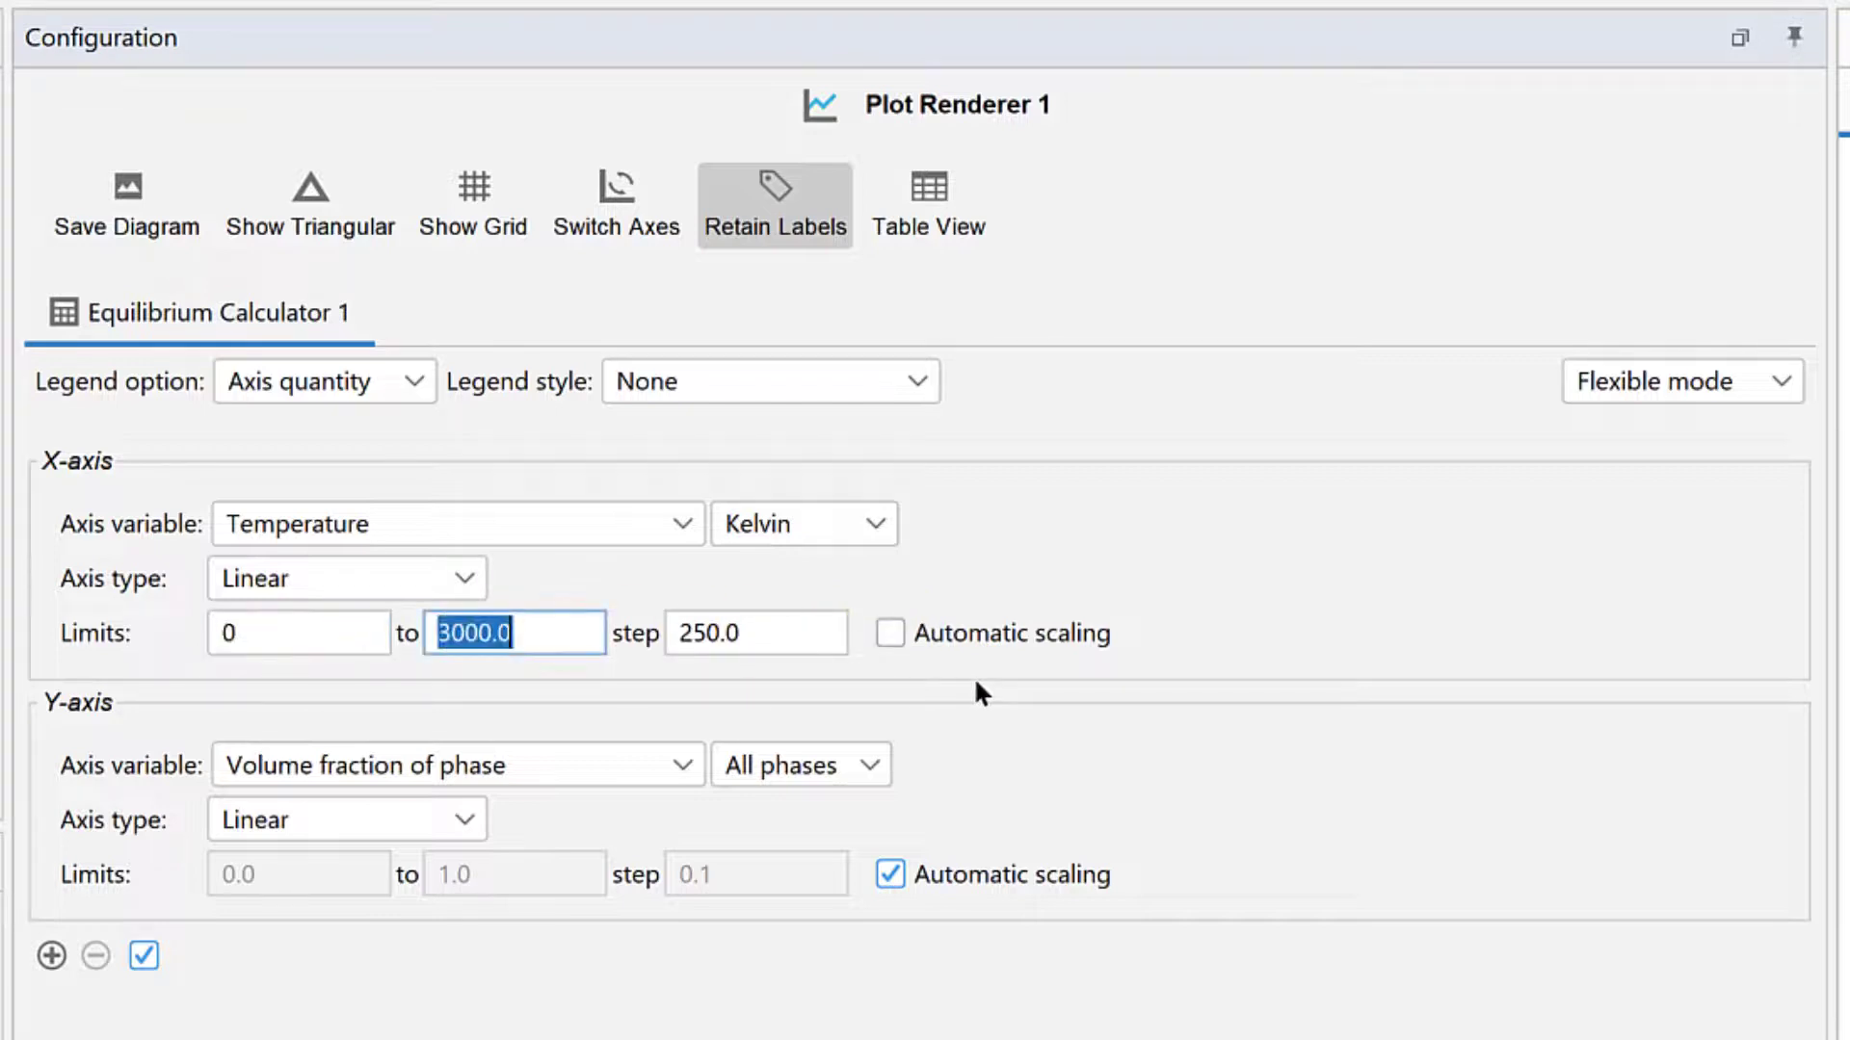
pyautogui.press('Tab')
pyautogui.write('500')
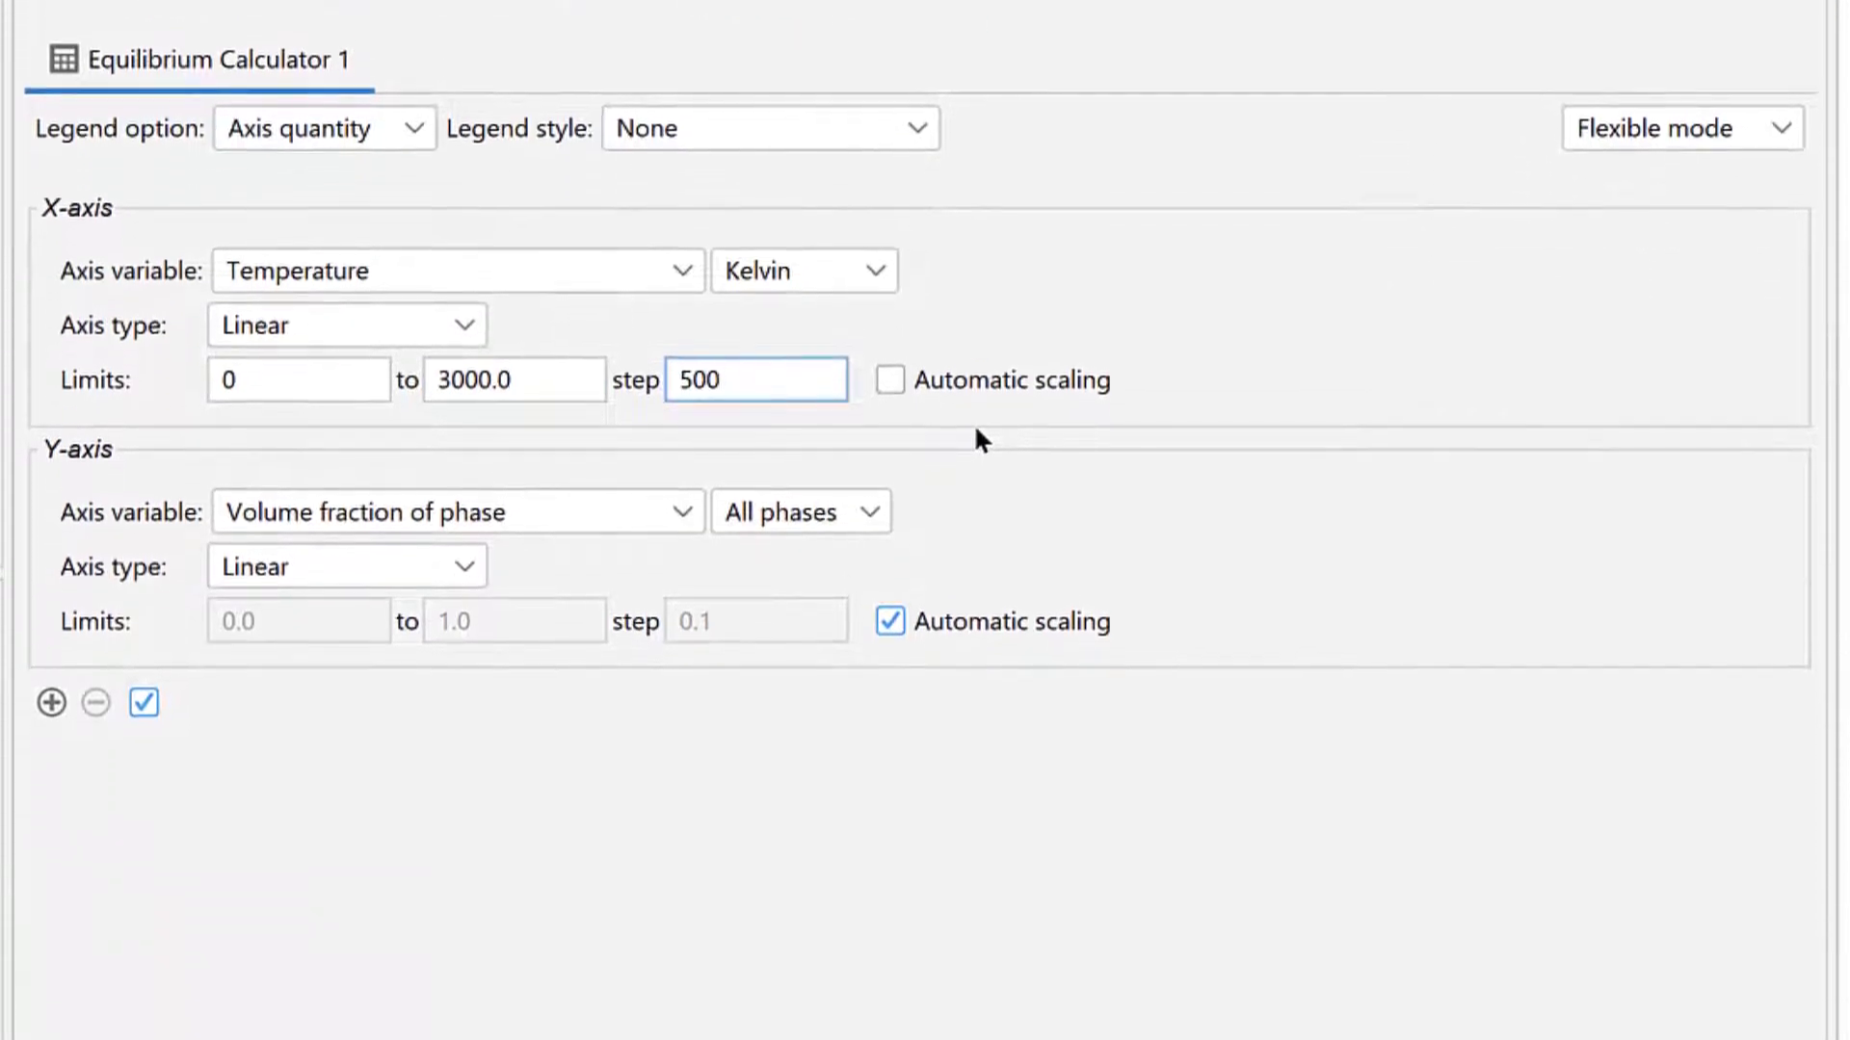
# Step: Plot FCC_A1 thermal conductivity on the y-axis
pyautogui.click(684, 497)
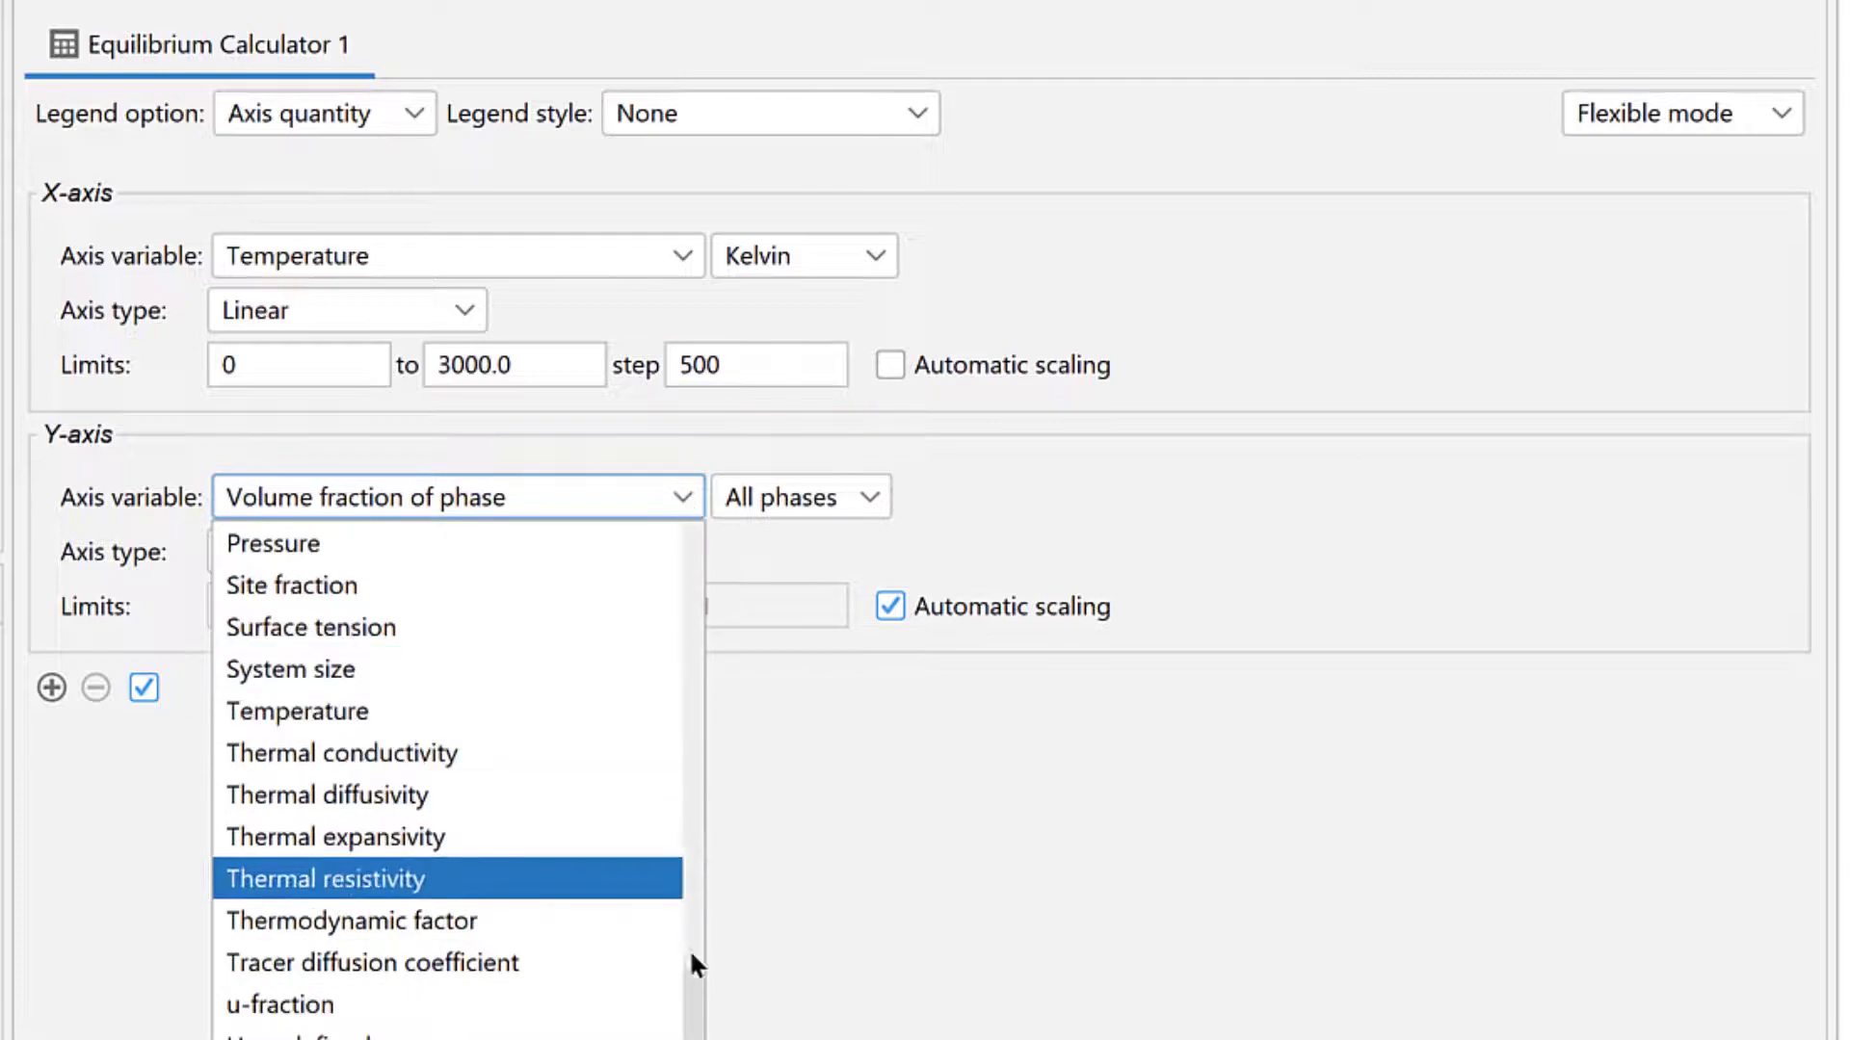
pyautogui.moveTo(690, 992)
pyautogui.mouseDown()
pyautogui.moveTo(697, 624)
pyautogui.moveTo(715, 995)
pyautogui.mouseUp()
pyautogui.click(534, 752)
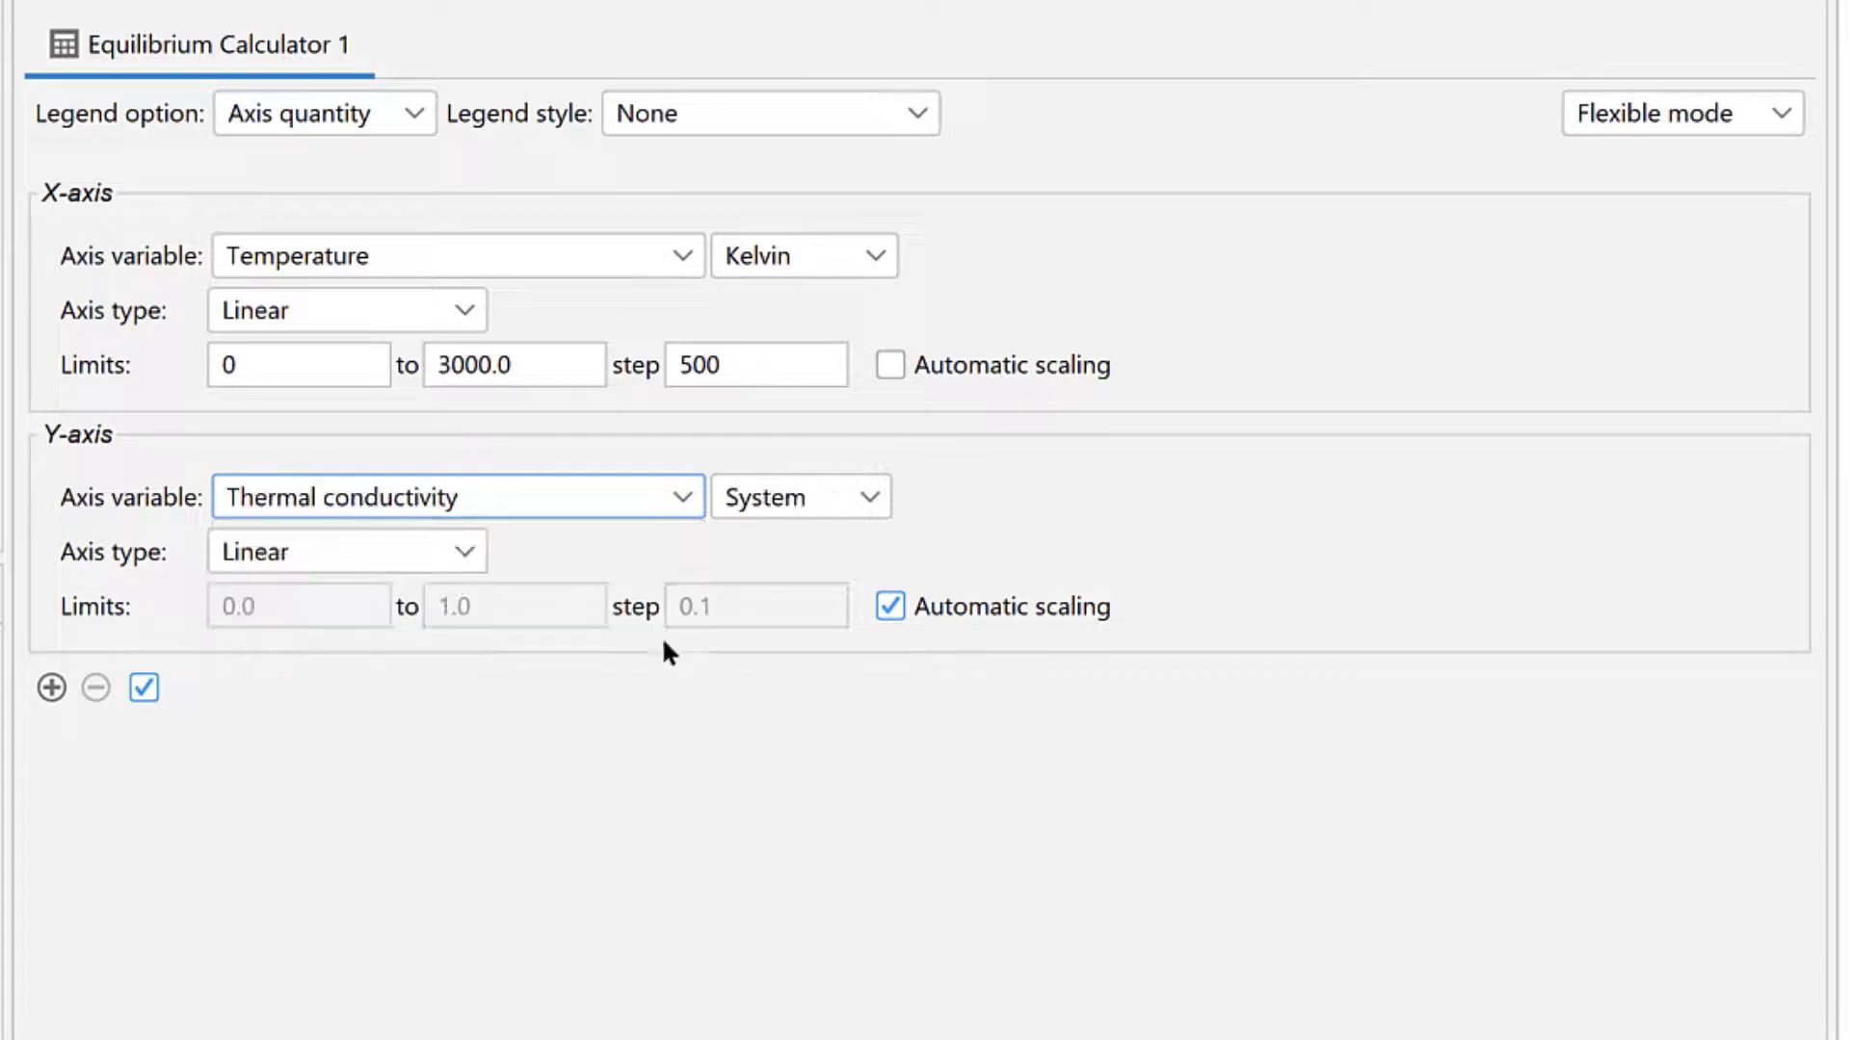
pyautogui.click(842, 497)
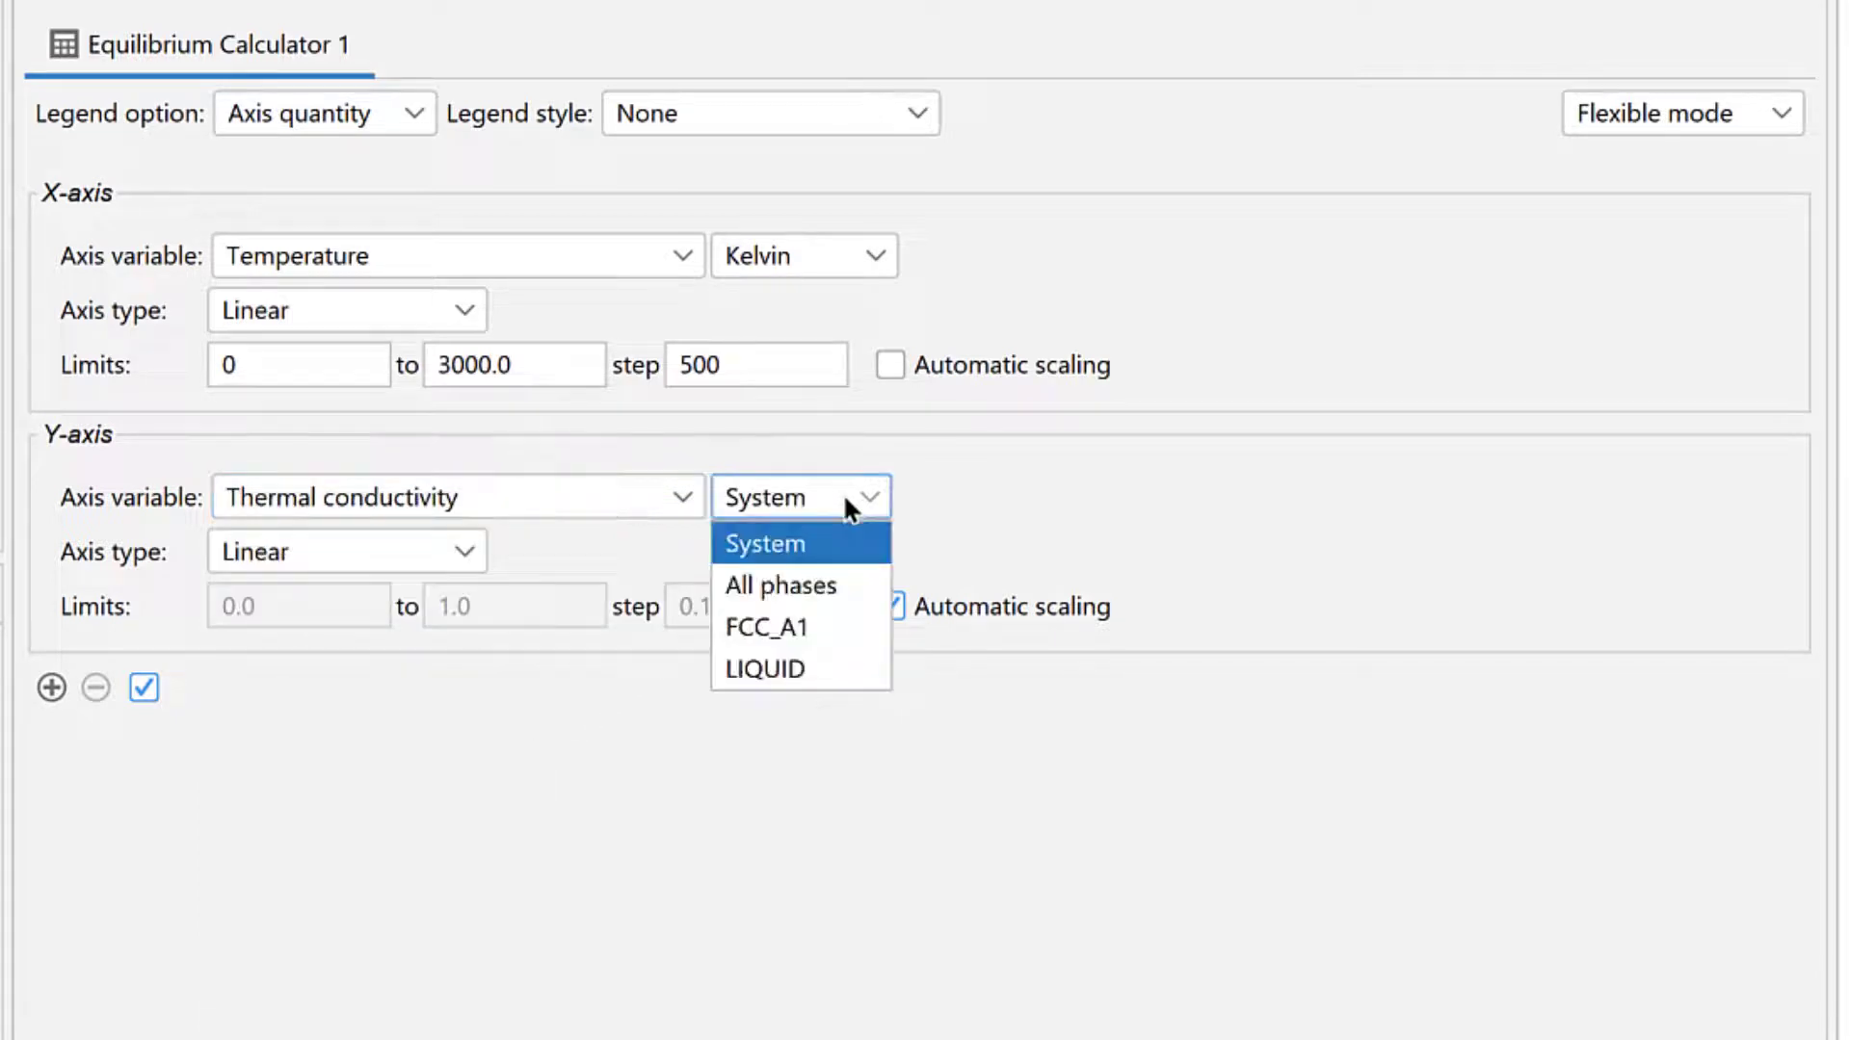
pyautogui.click(845, 629)
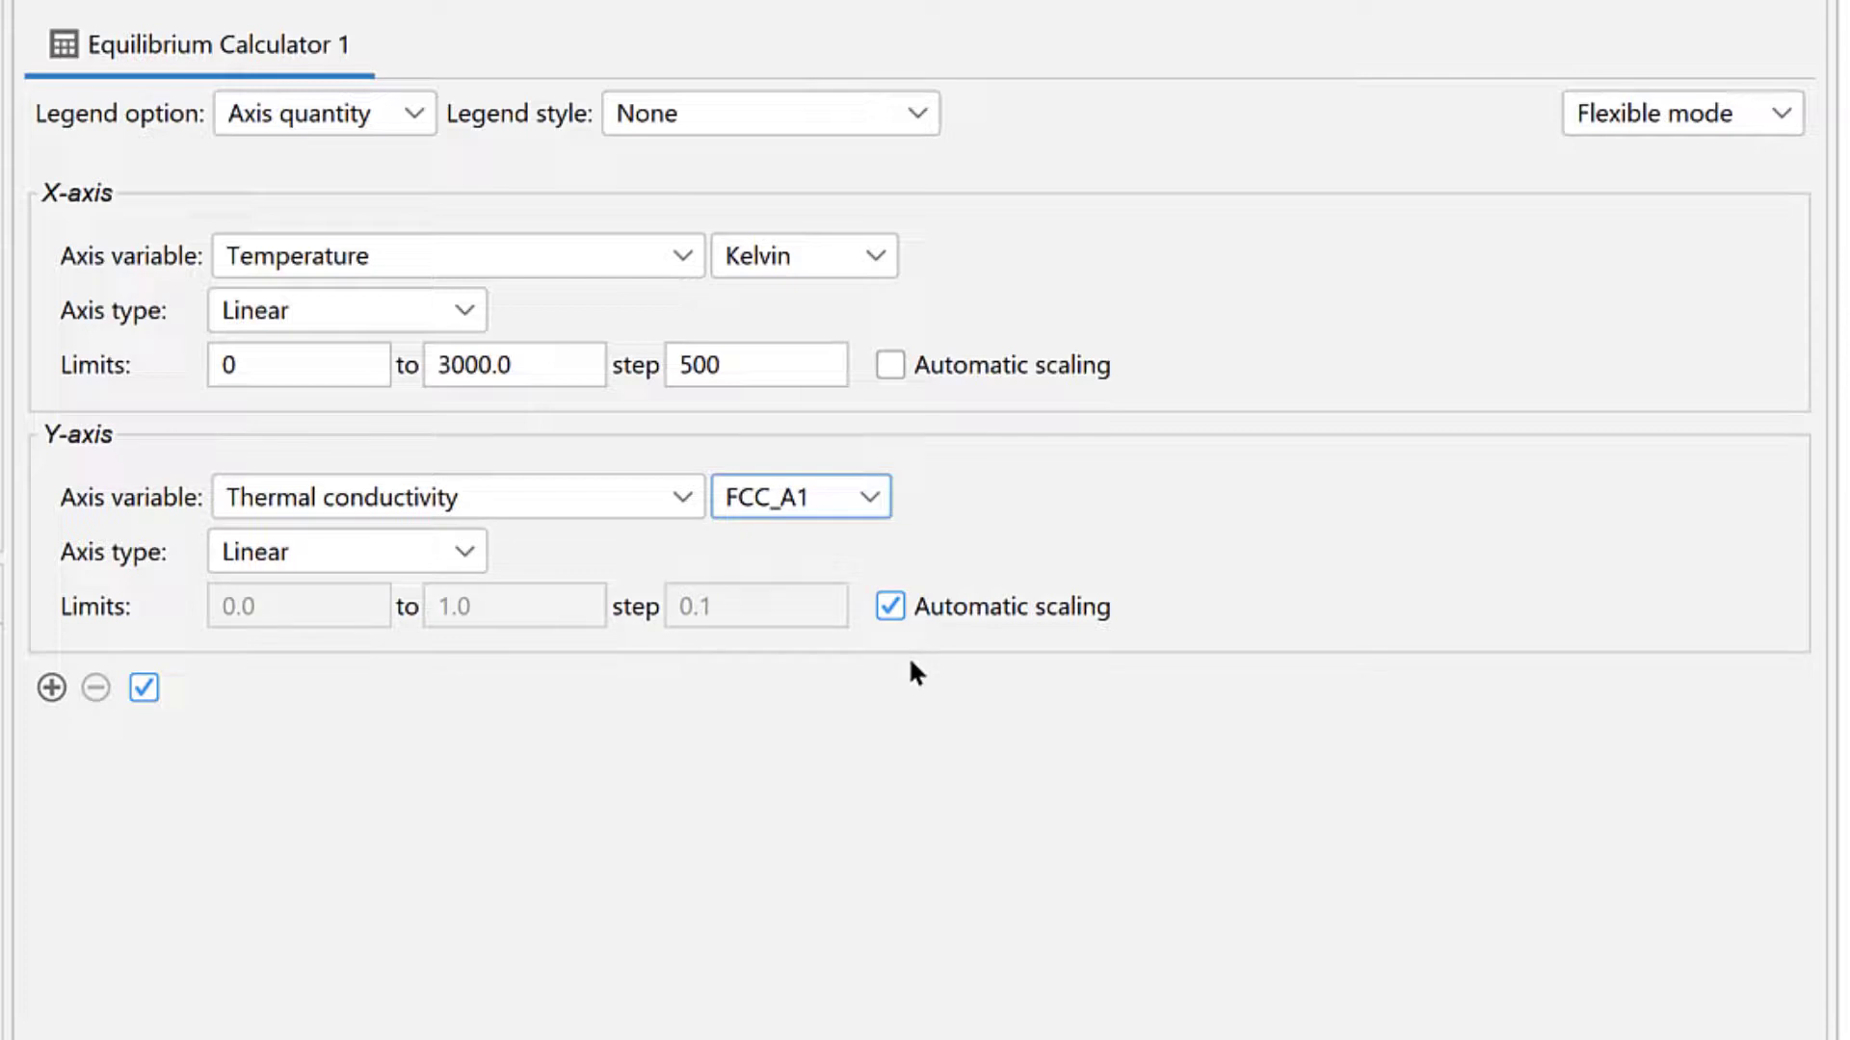
# Step: Turn off y-axis automatic scaling and set limits 200 to 450 with step 25
pyautogui.click(890, 607)
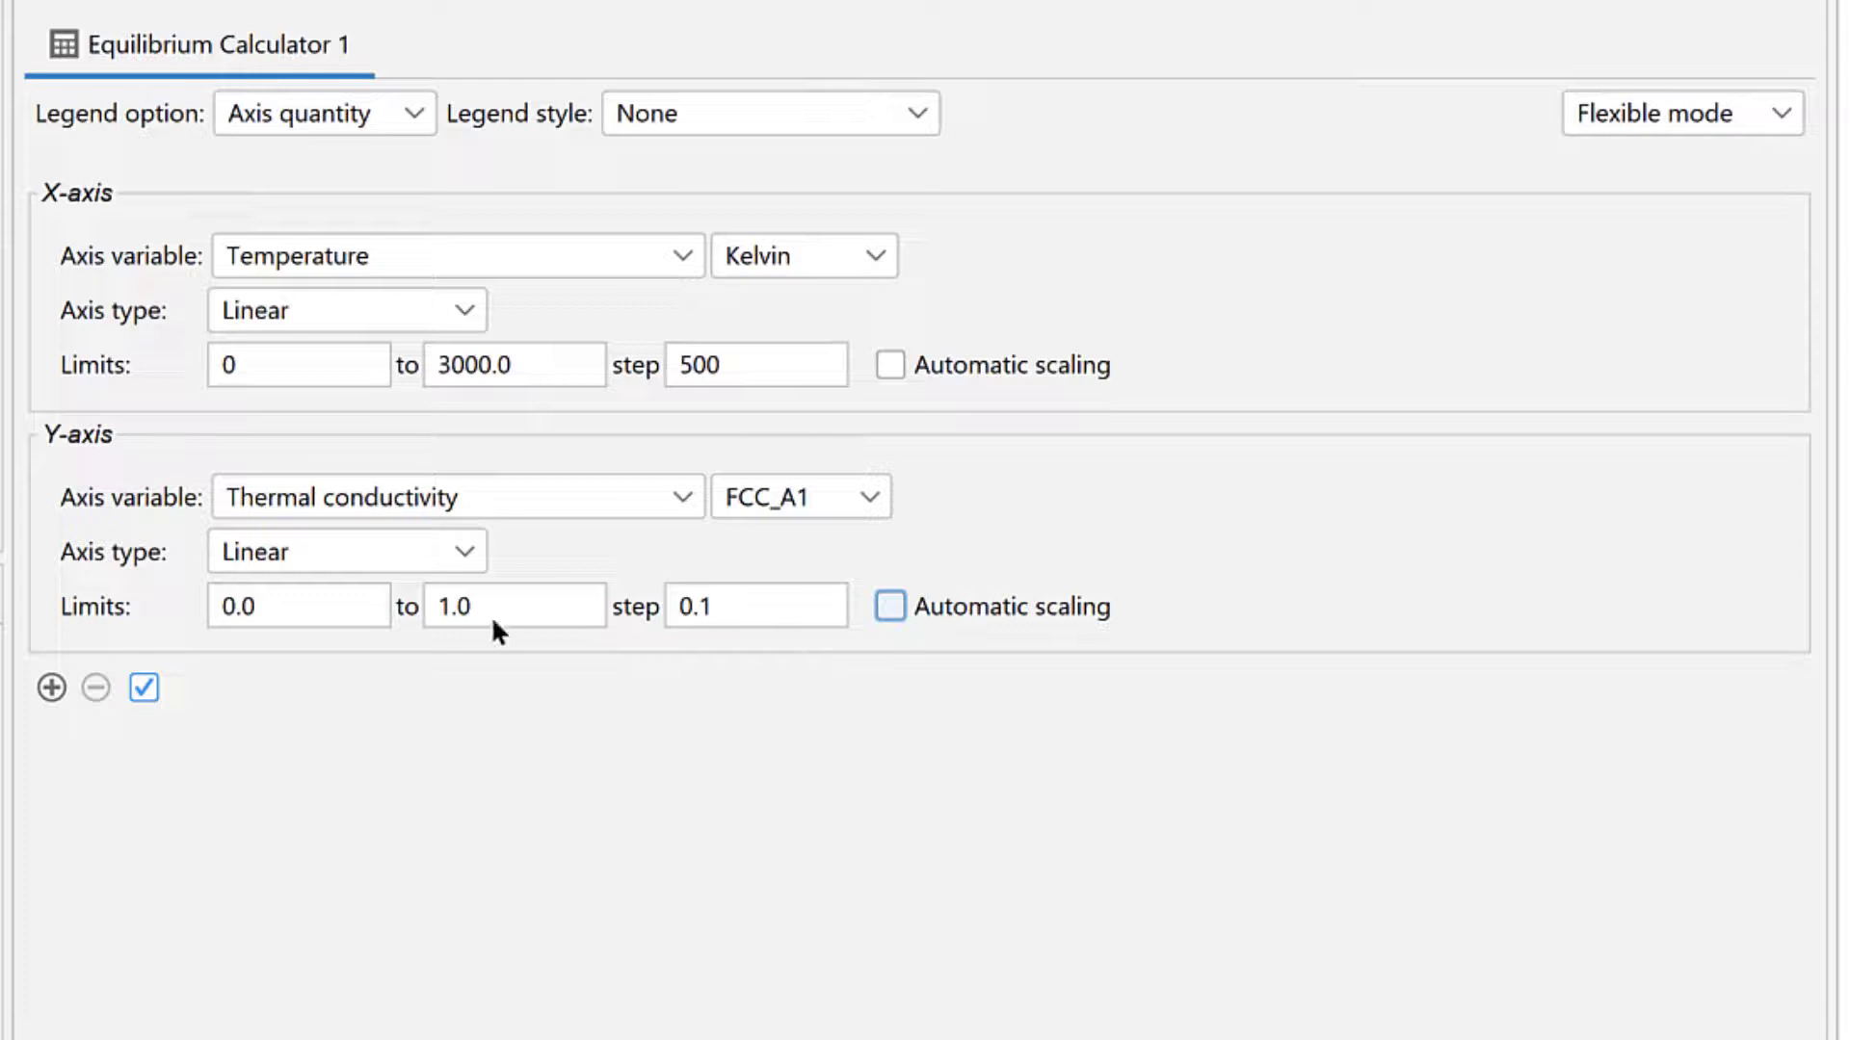
pyautogui.doubleClick(380, 621)
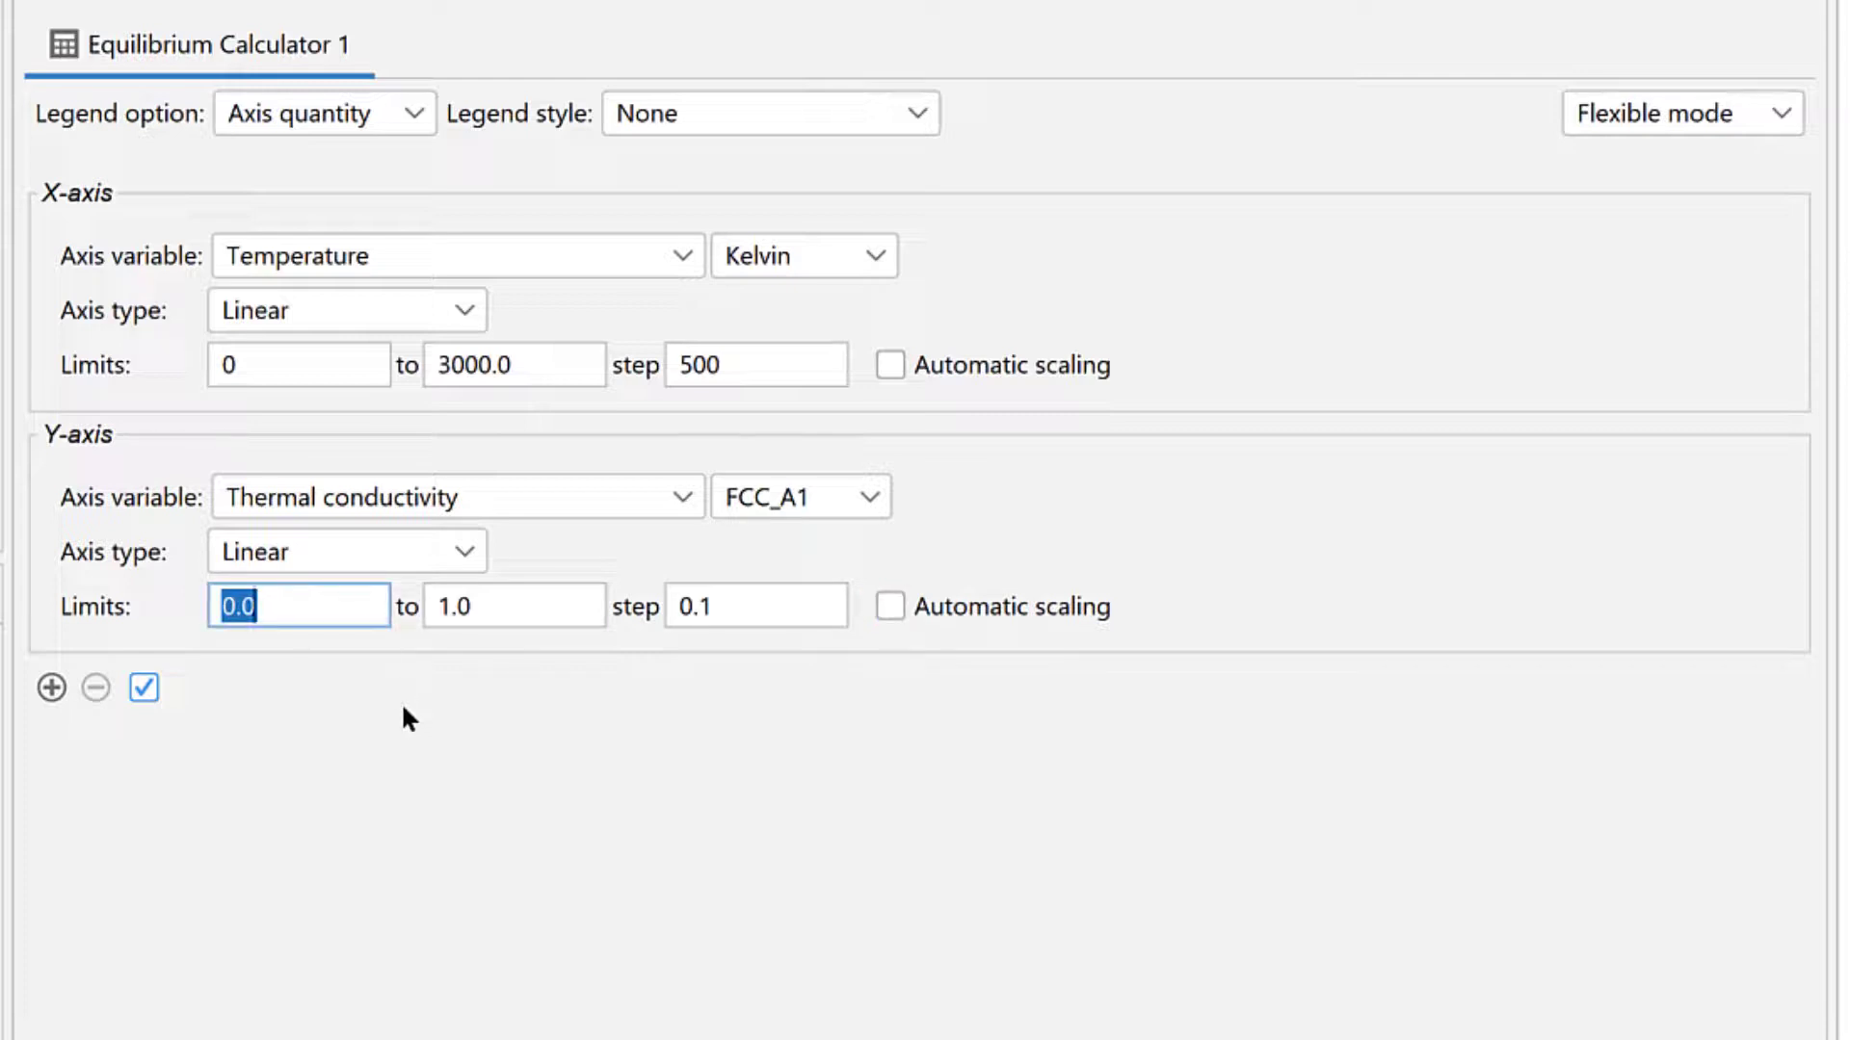
pyautogui.write('200')
pyautogui.press('Tab')
pyautogui.write('450')
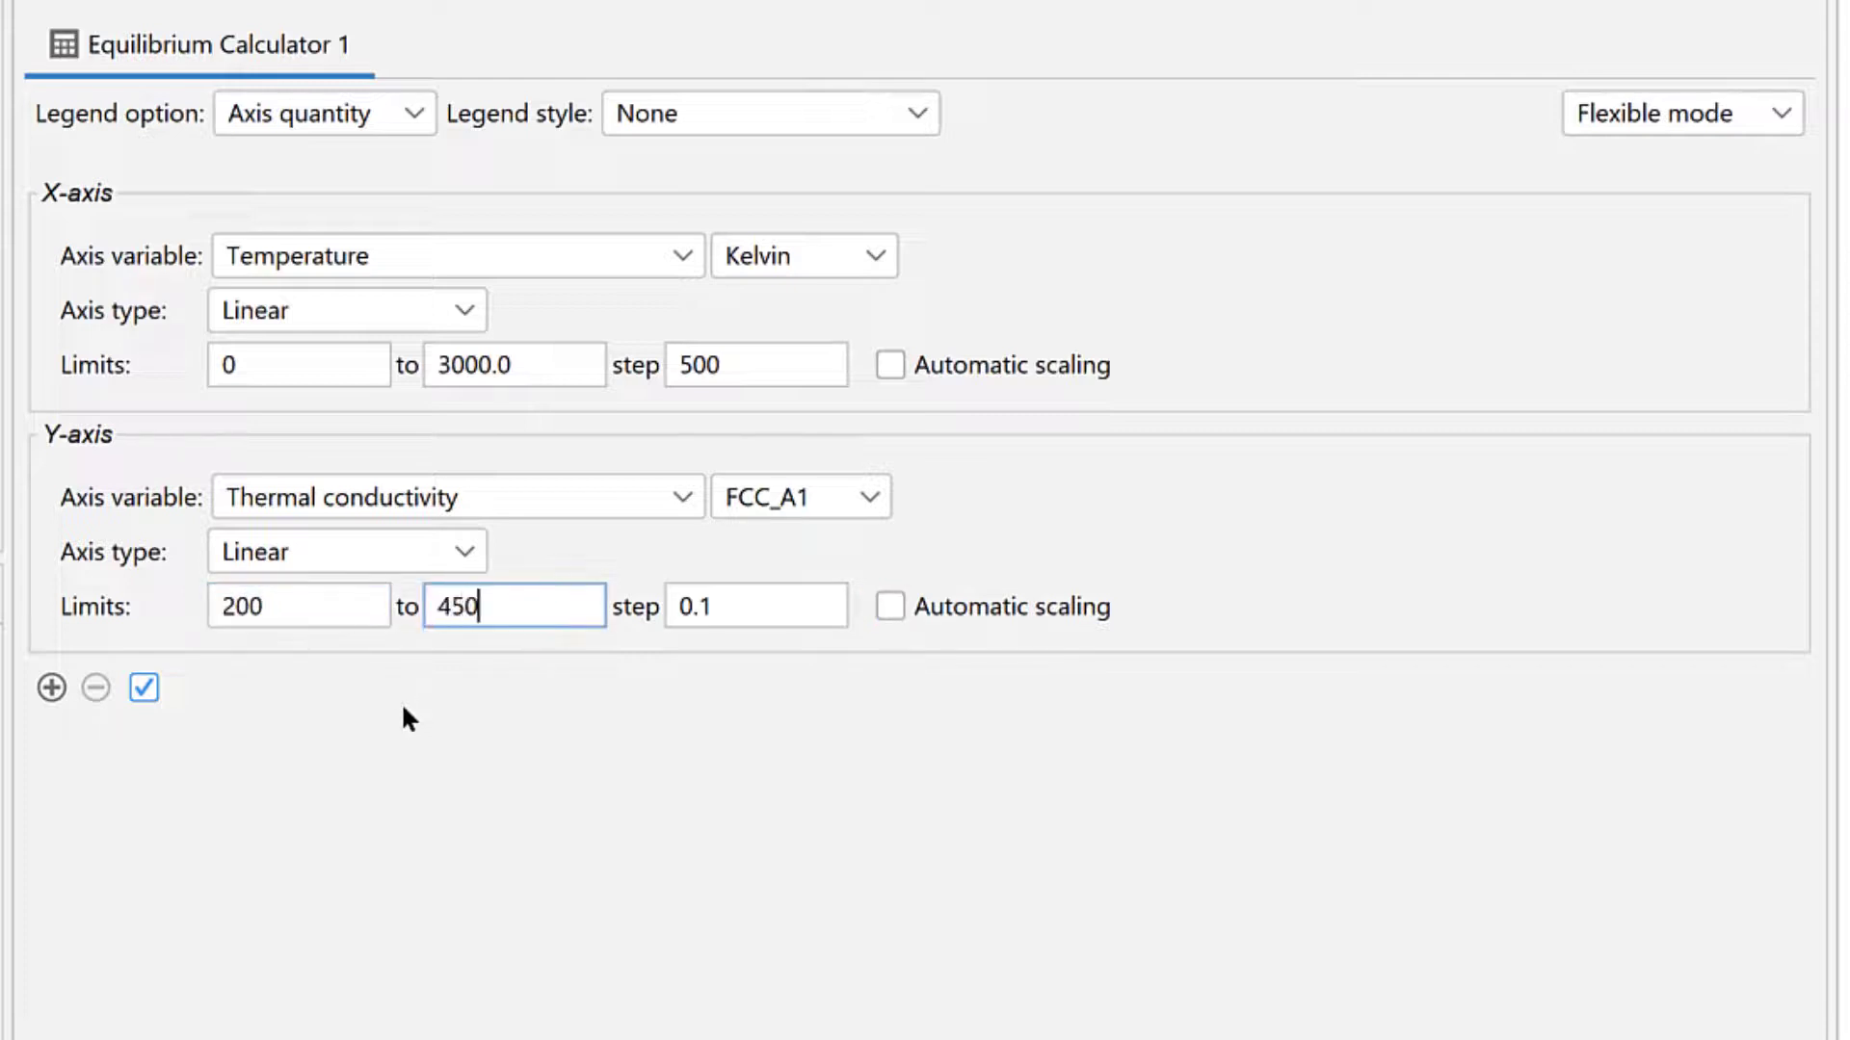
pyautogui.press('Tab')
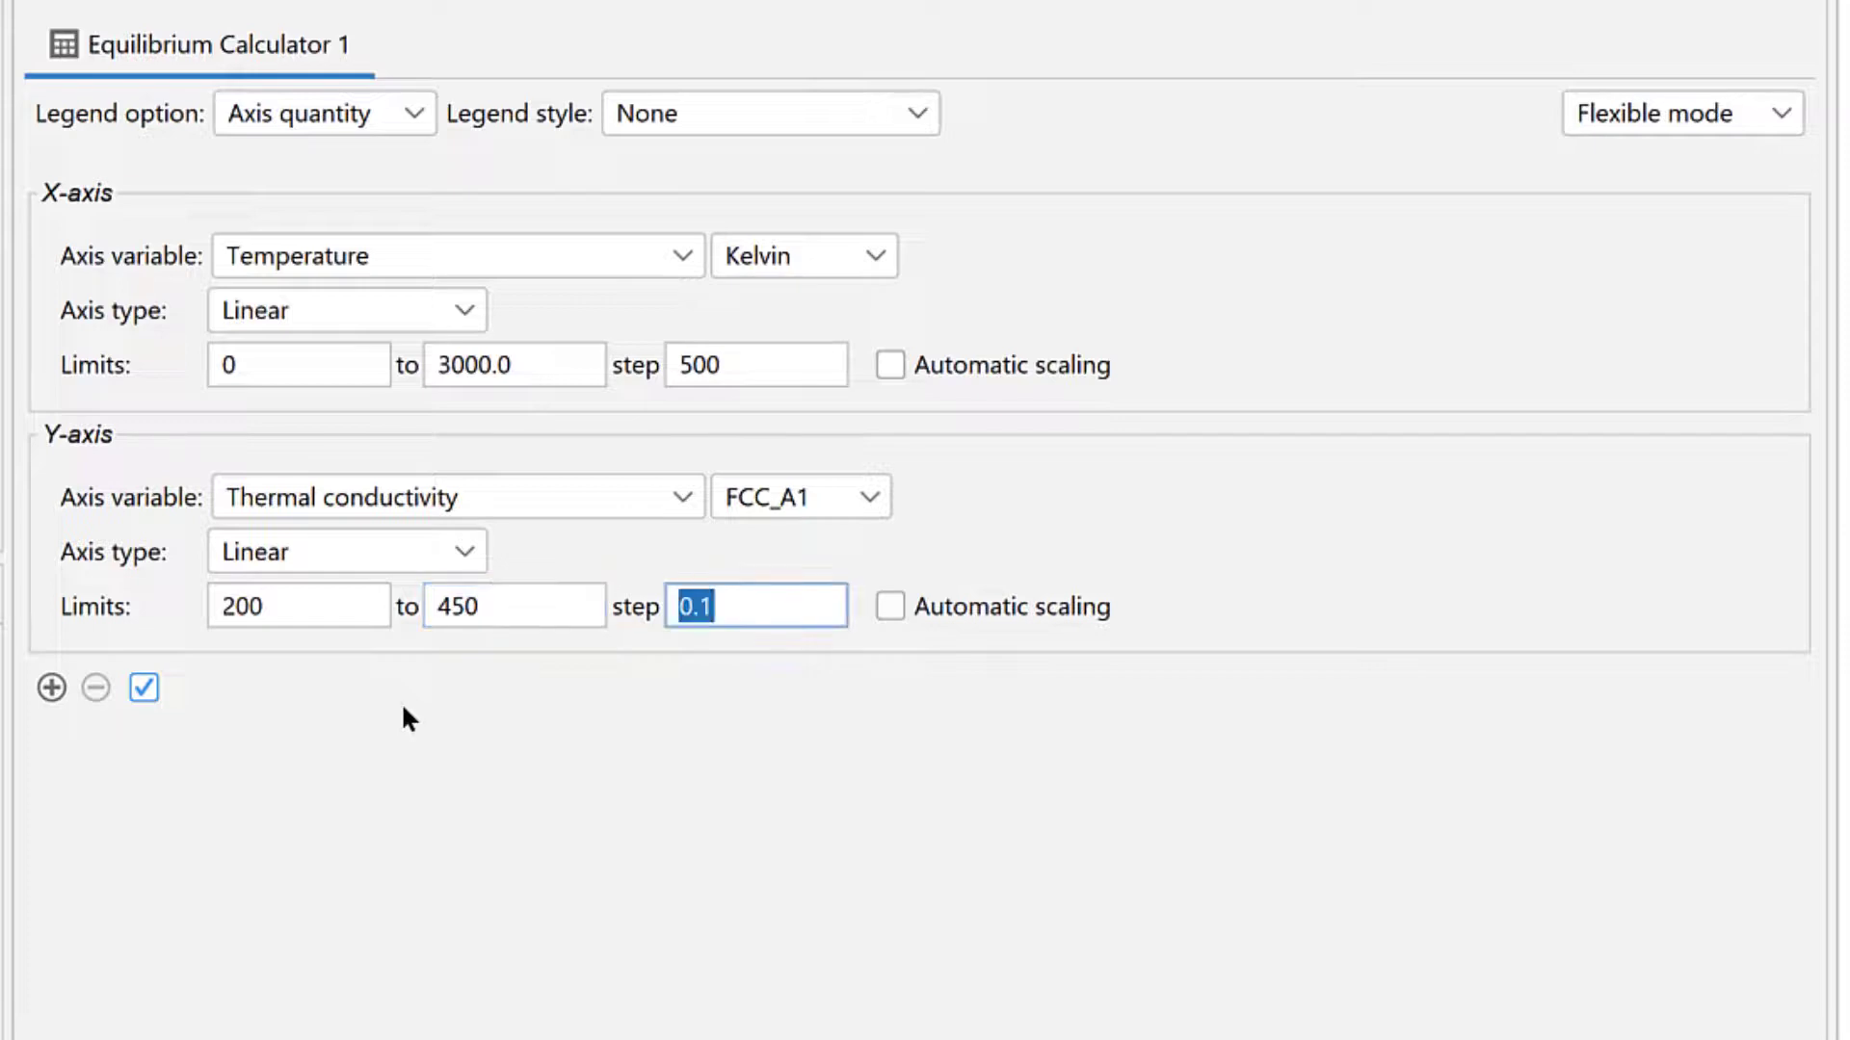
pyautogui.write('25')
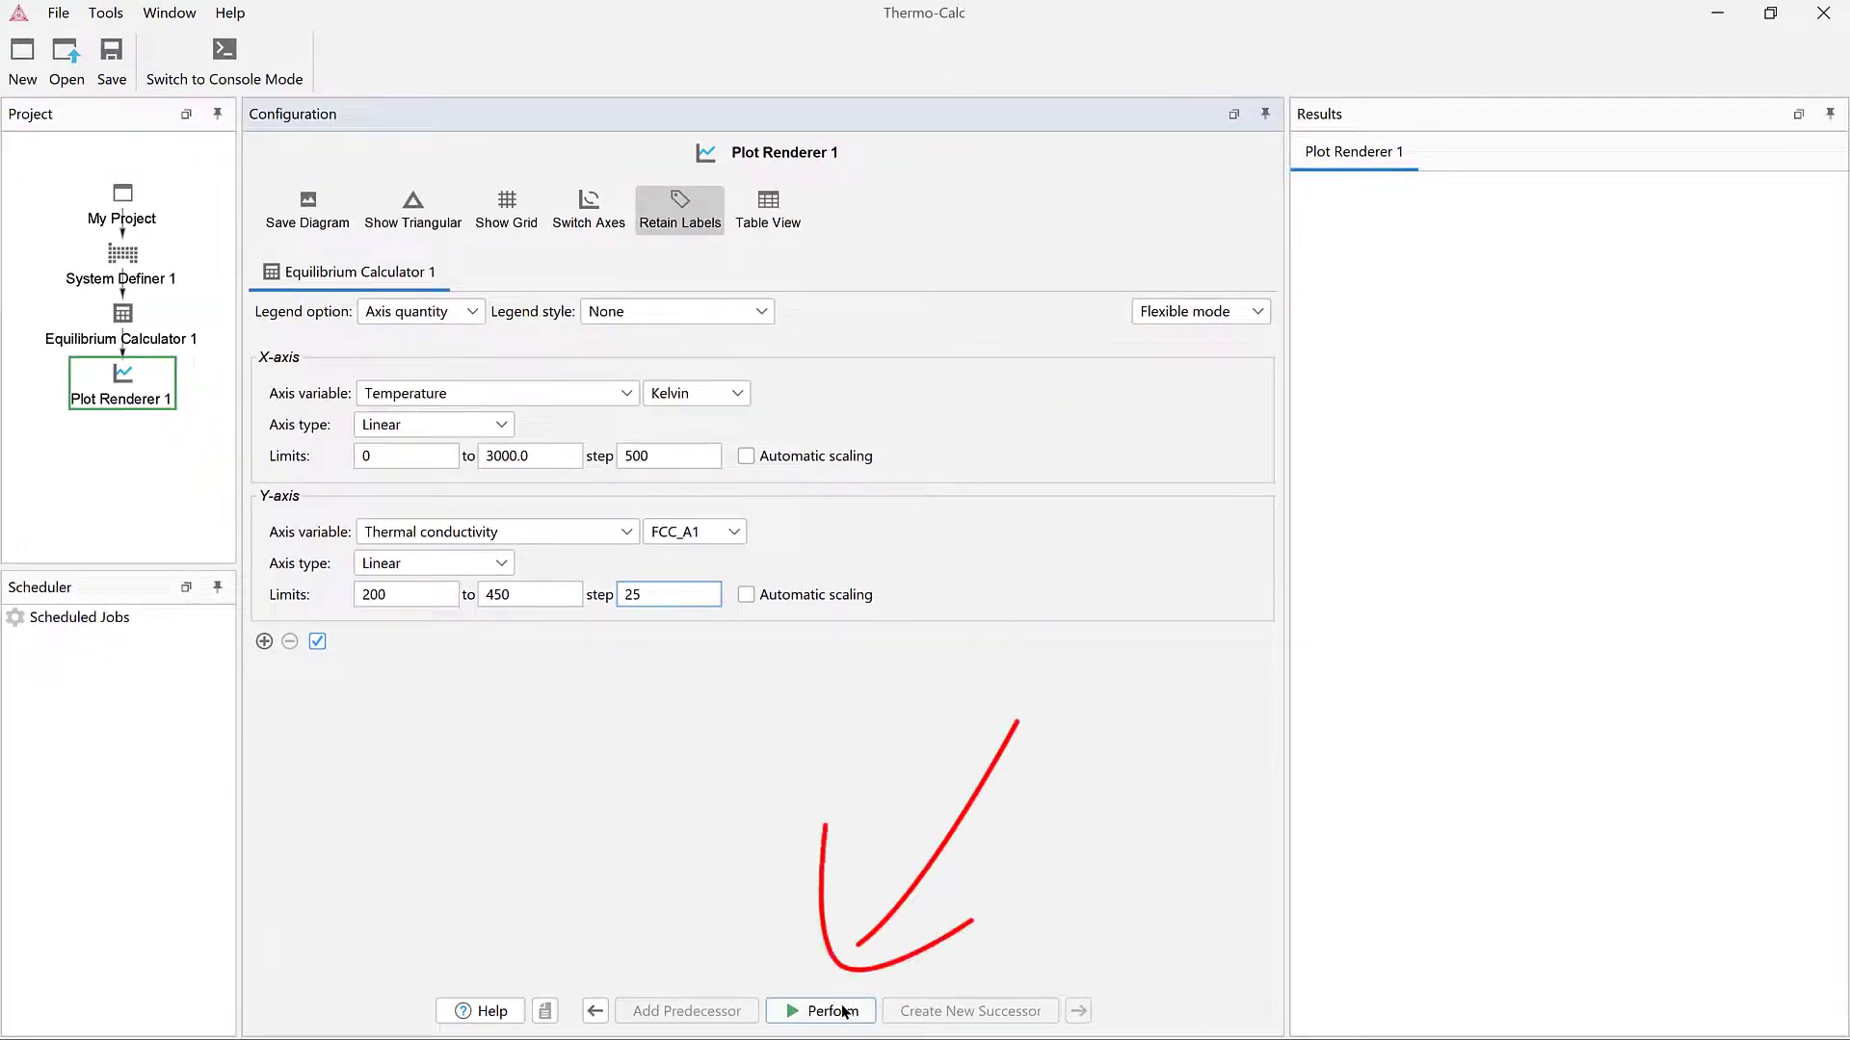
# Step: Perform the plot of FCC_A1 thermal conductivity from 0 to 3000 K against the Ho (1972) data
pyautogui.click(842, 1011)
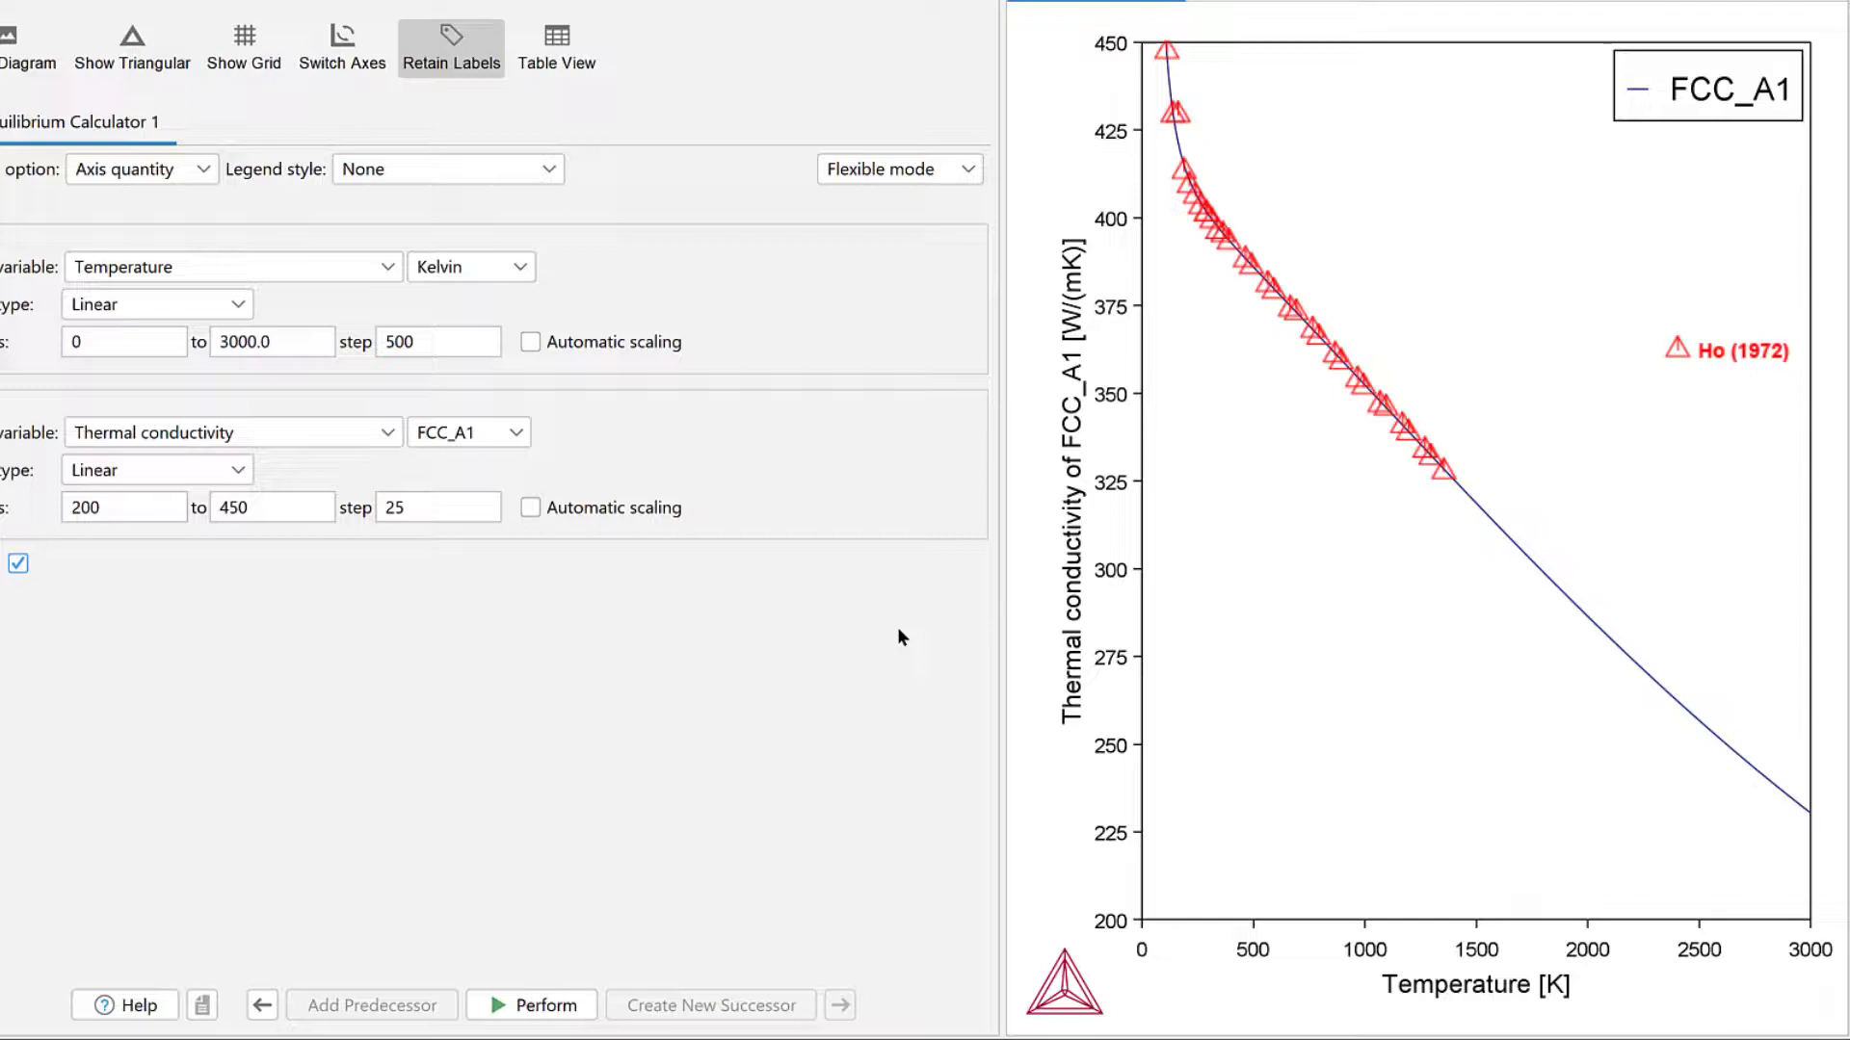
pyautogui.moveTo(1180, 145)
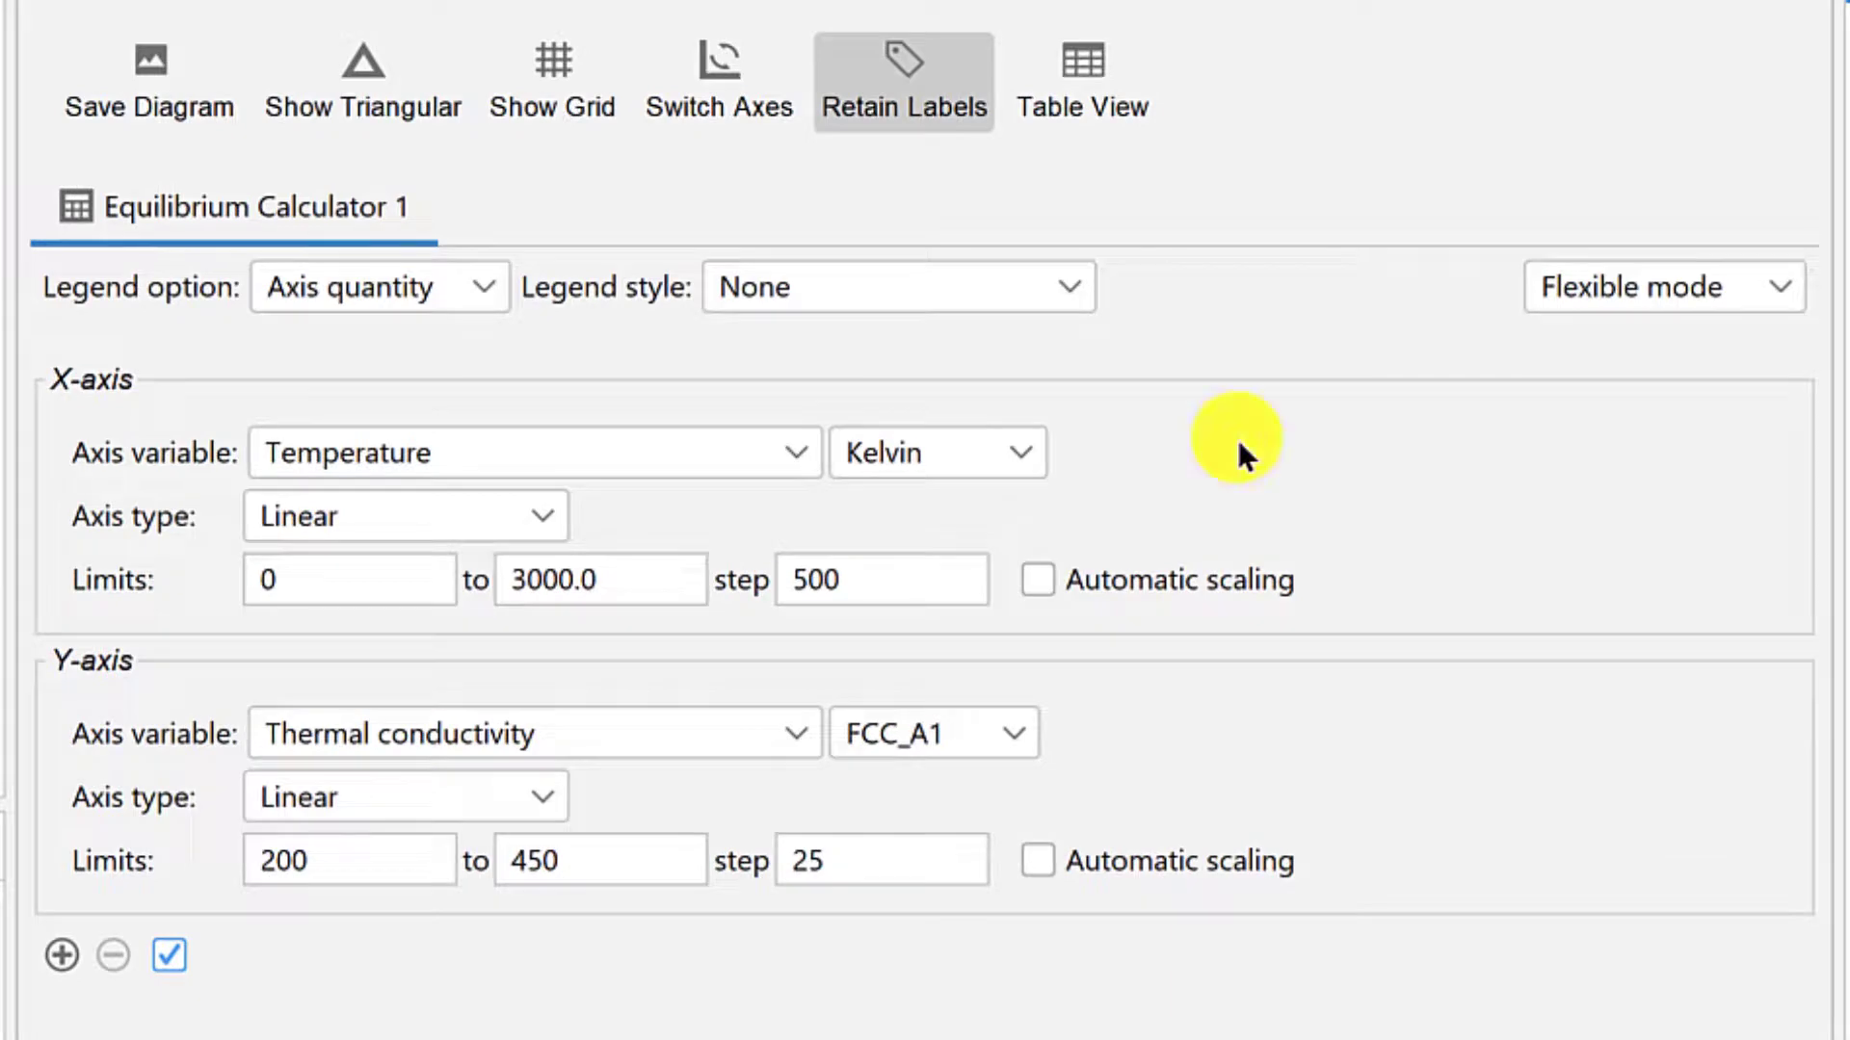
# Step: Label the legend by Stable phases and raise the temperature upper limit to 6000
pyautogui.click(496, 283)
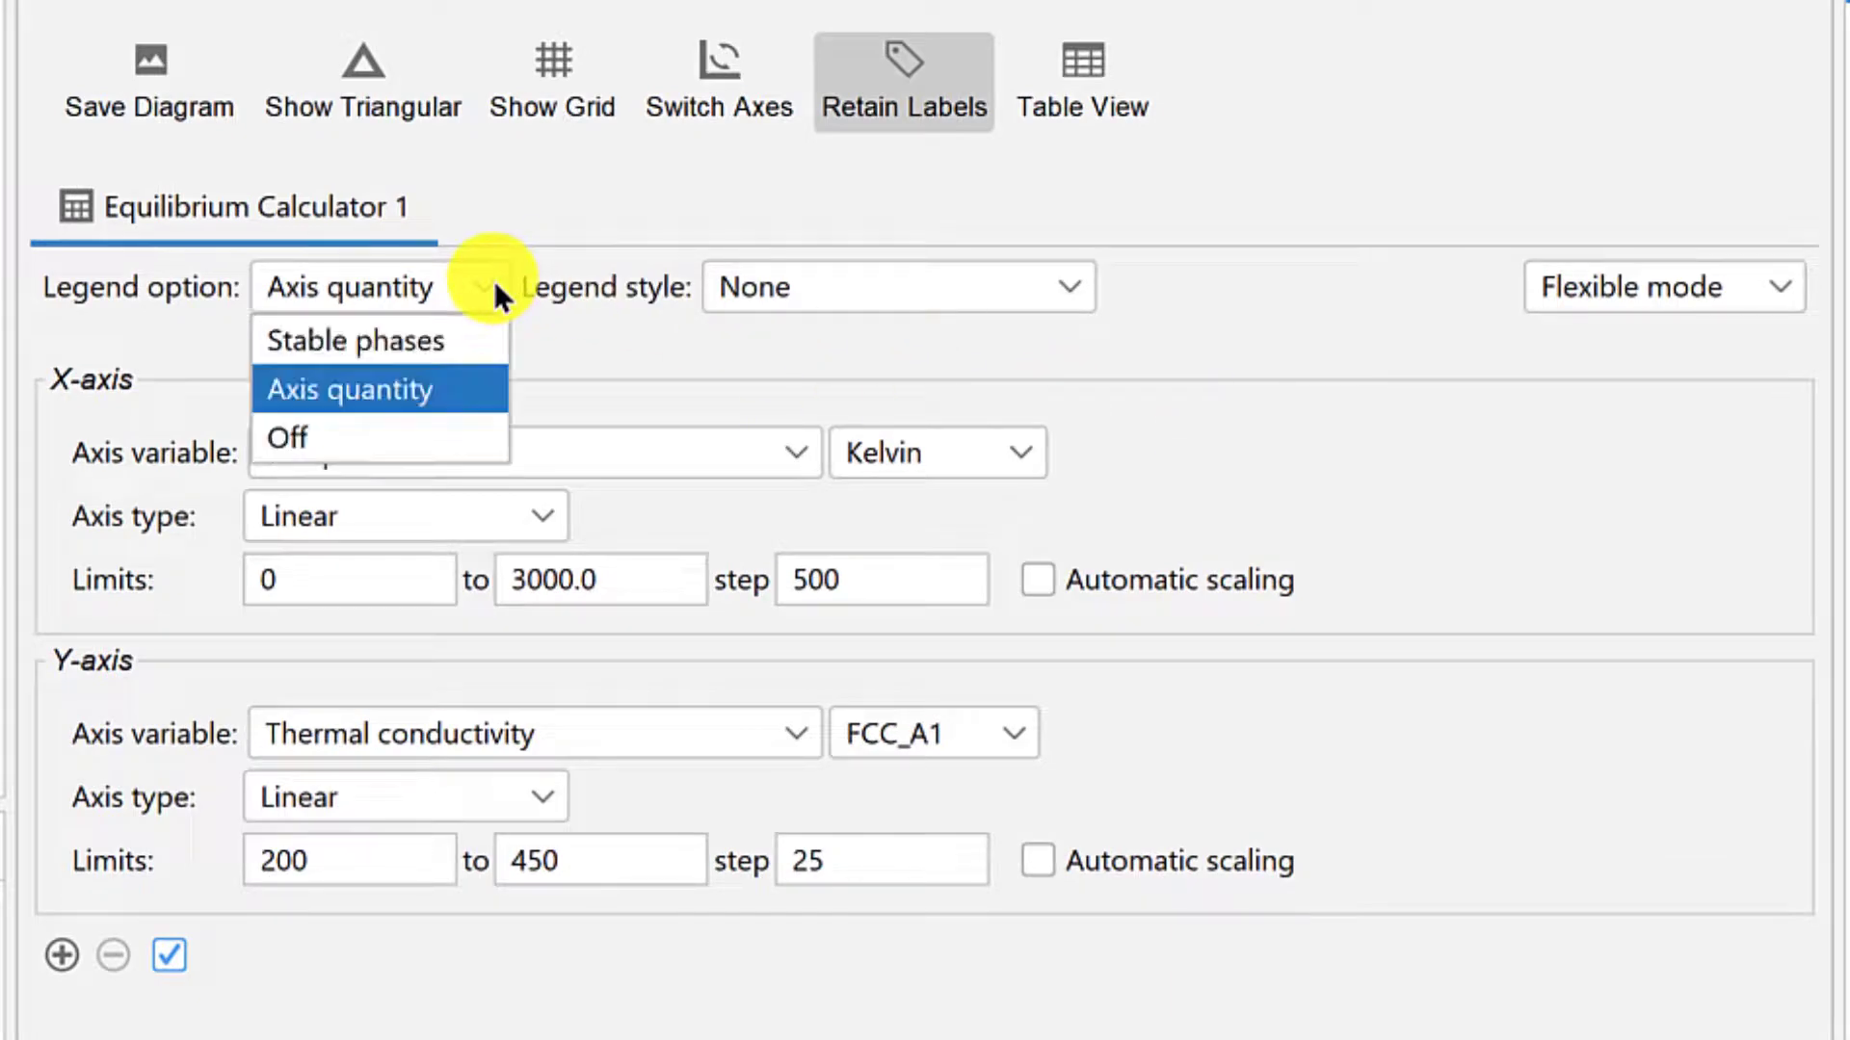
pyautogui.click(483, 343)
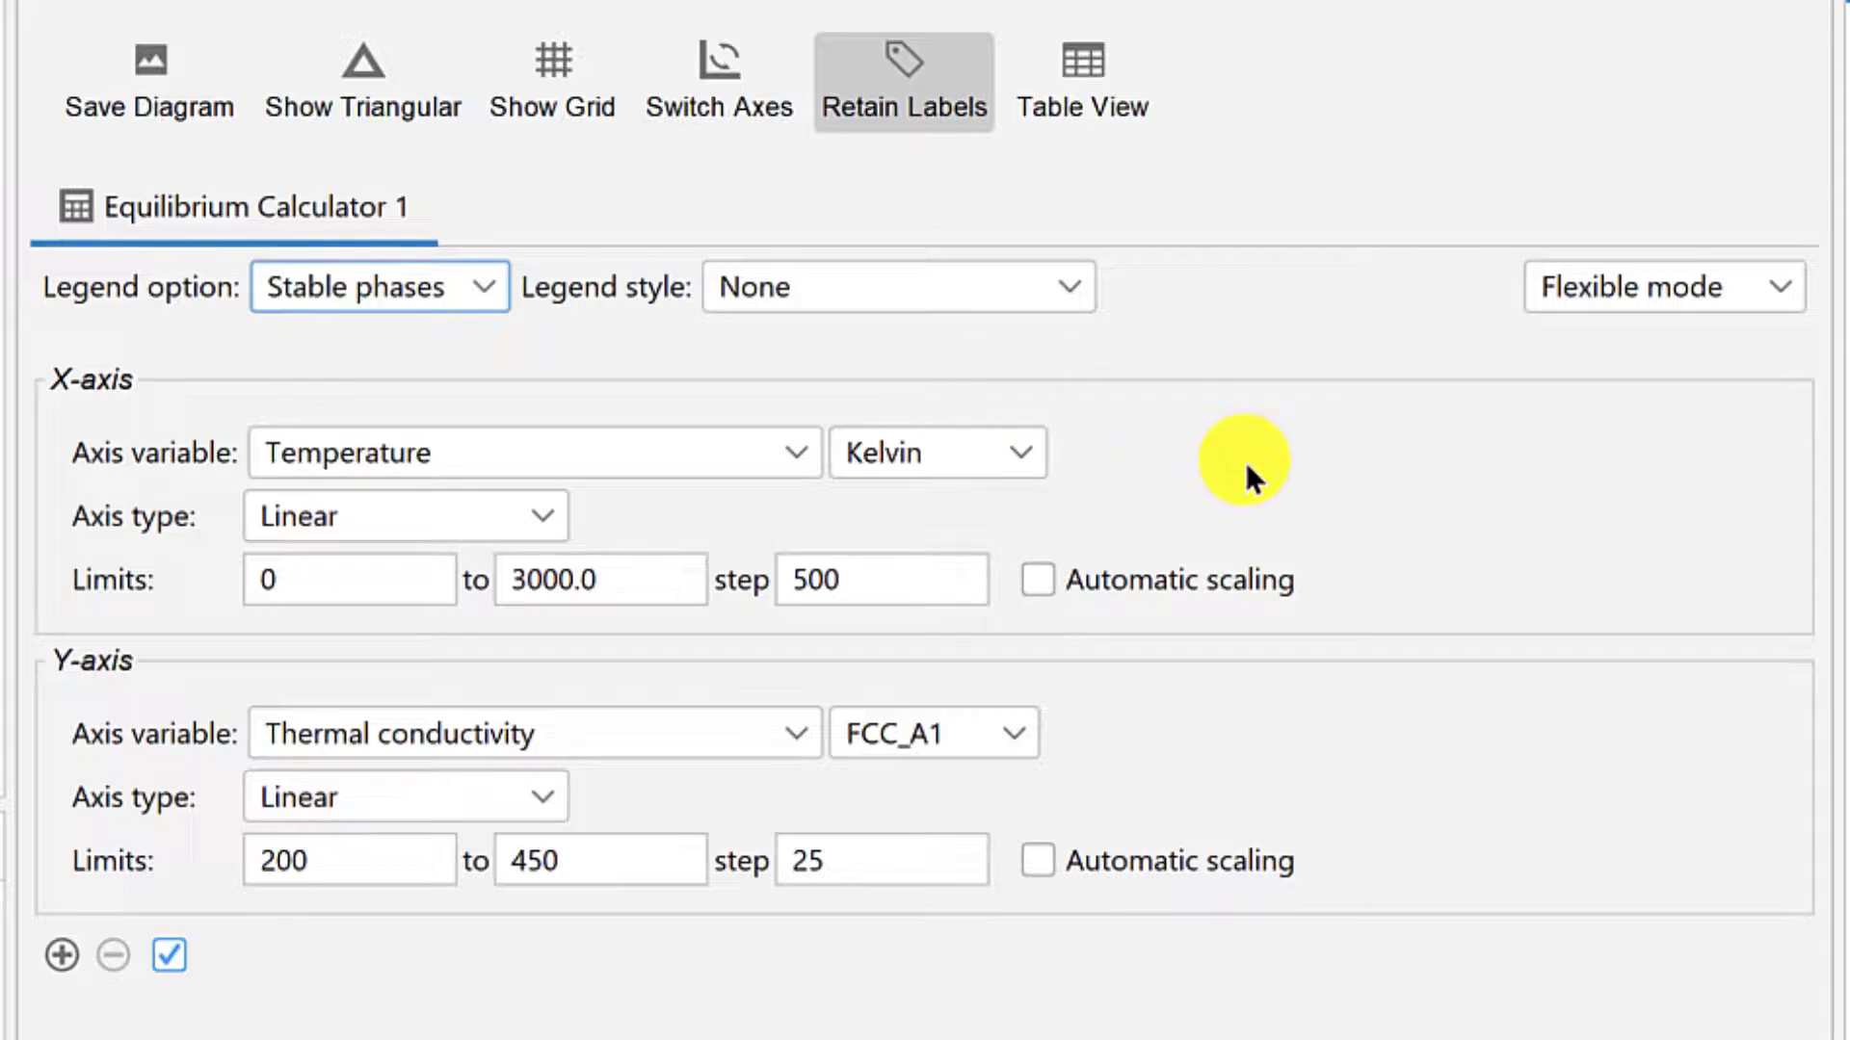
pyautogui.doubleClick(588, 578)
pyautogui.write('6000')
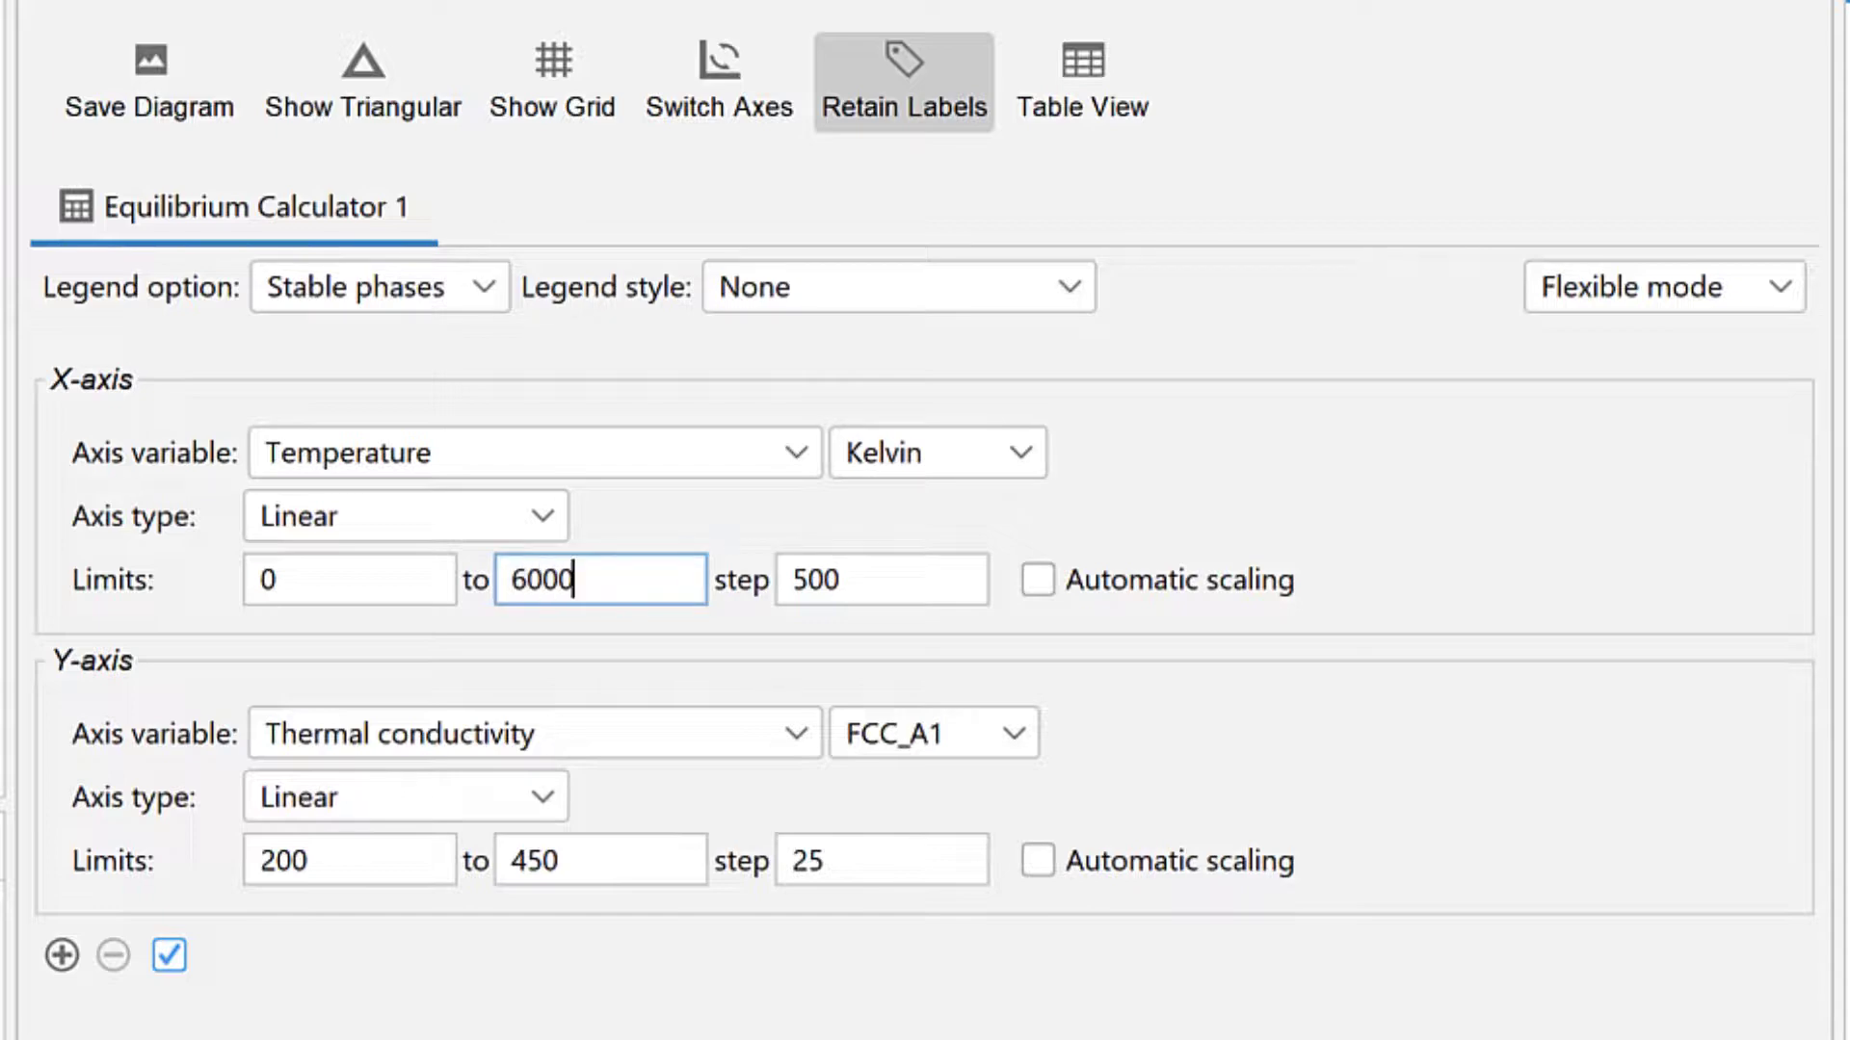
# Step: Switch the conductivity to the whole System with the y-axis starting at 0, and replot
pyautogui.click(991, 729)
pyautogui.click(991, 788)
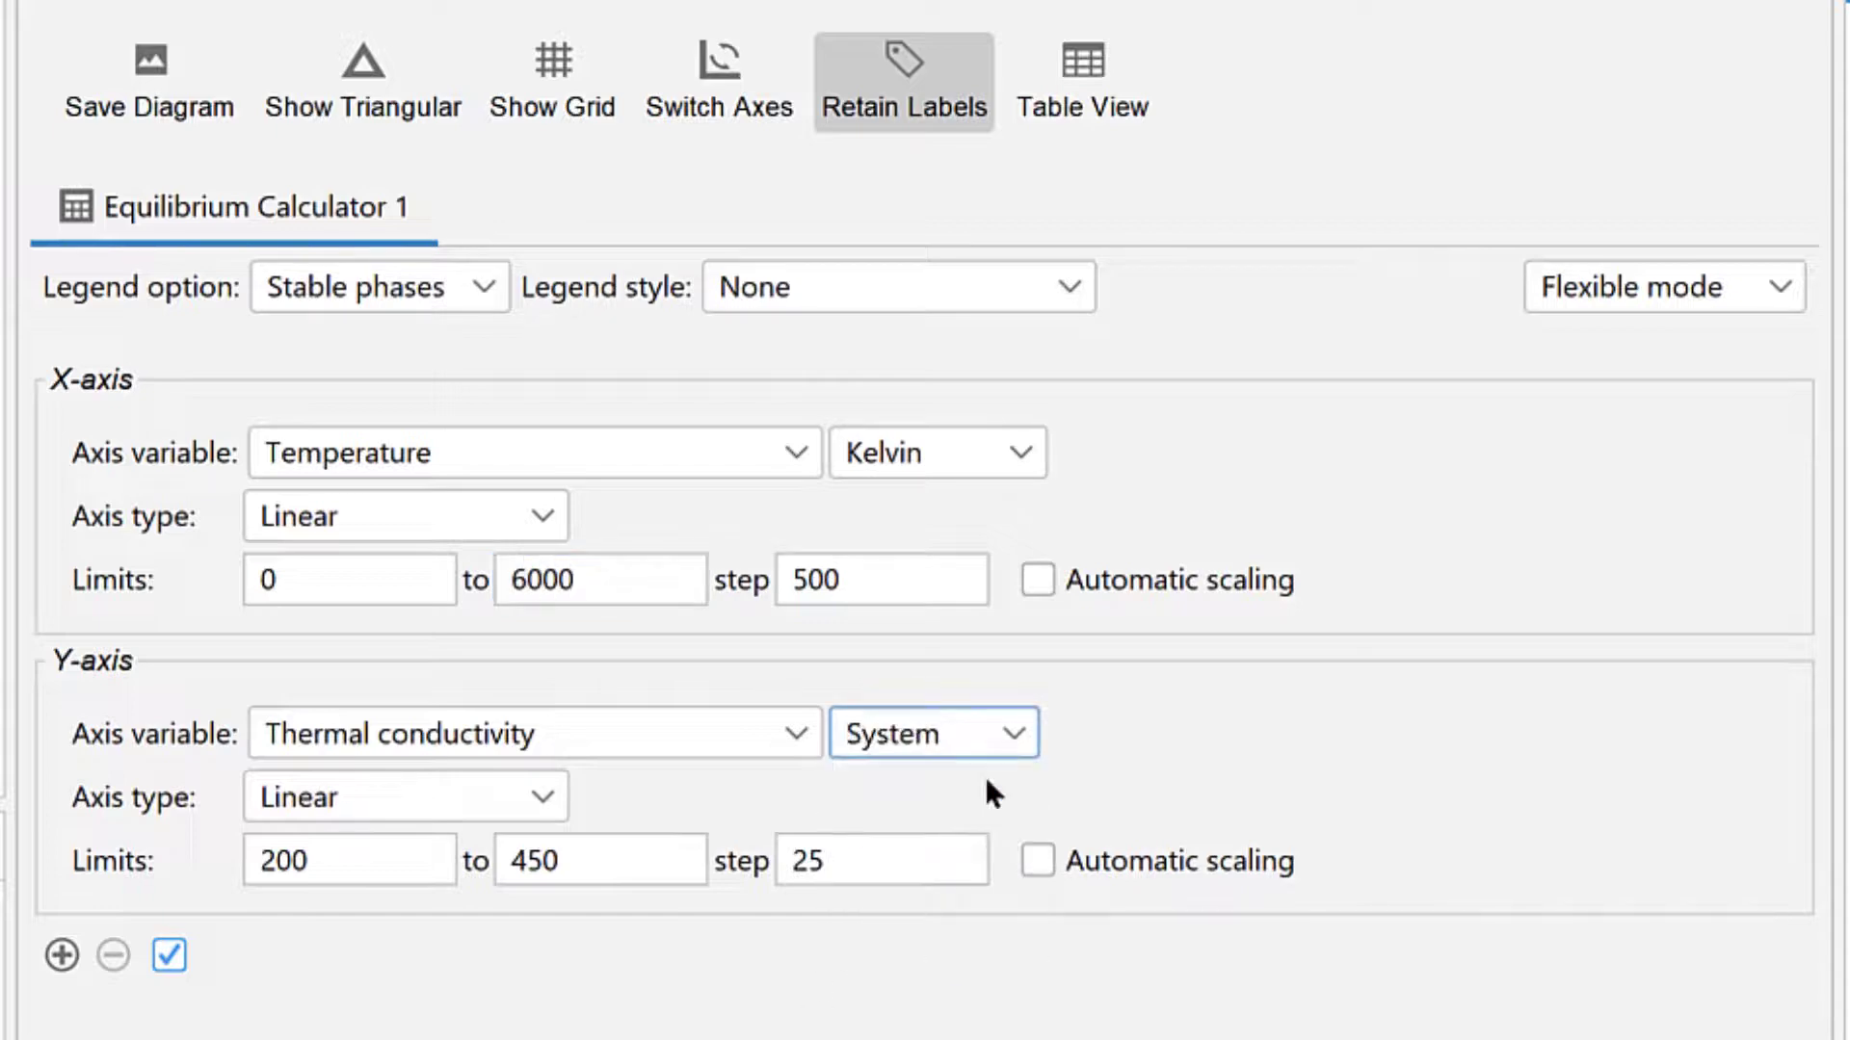
pyautogui.doubleClick(385, 862)
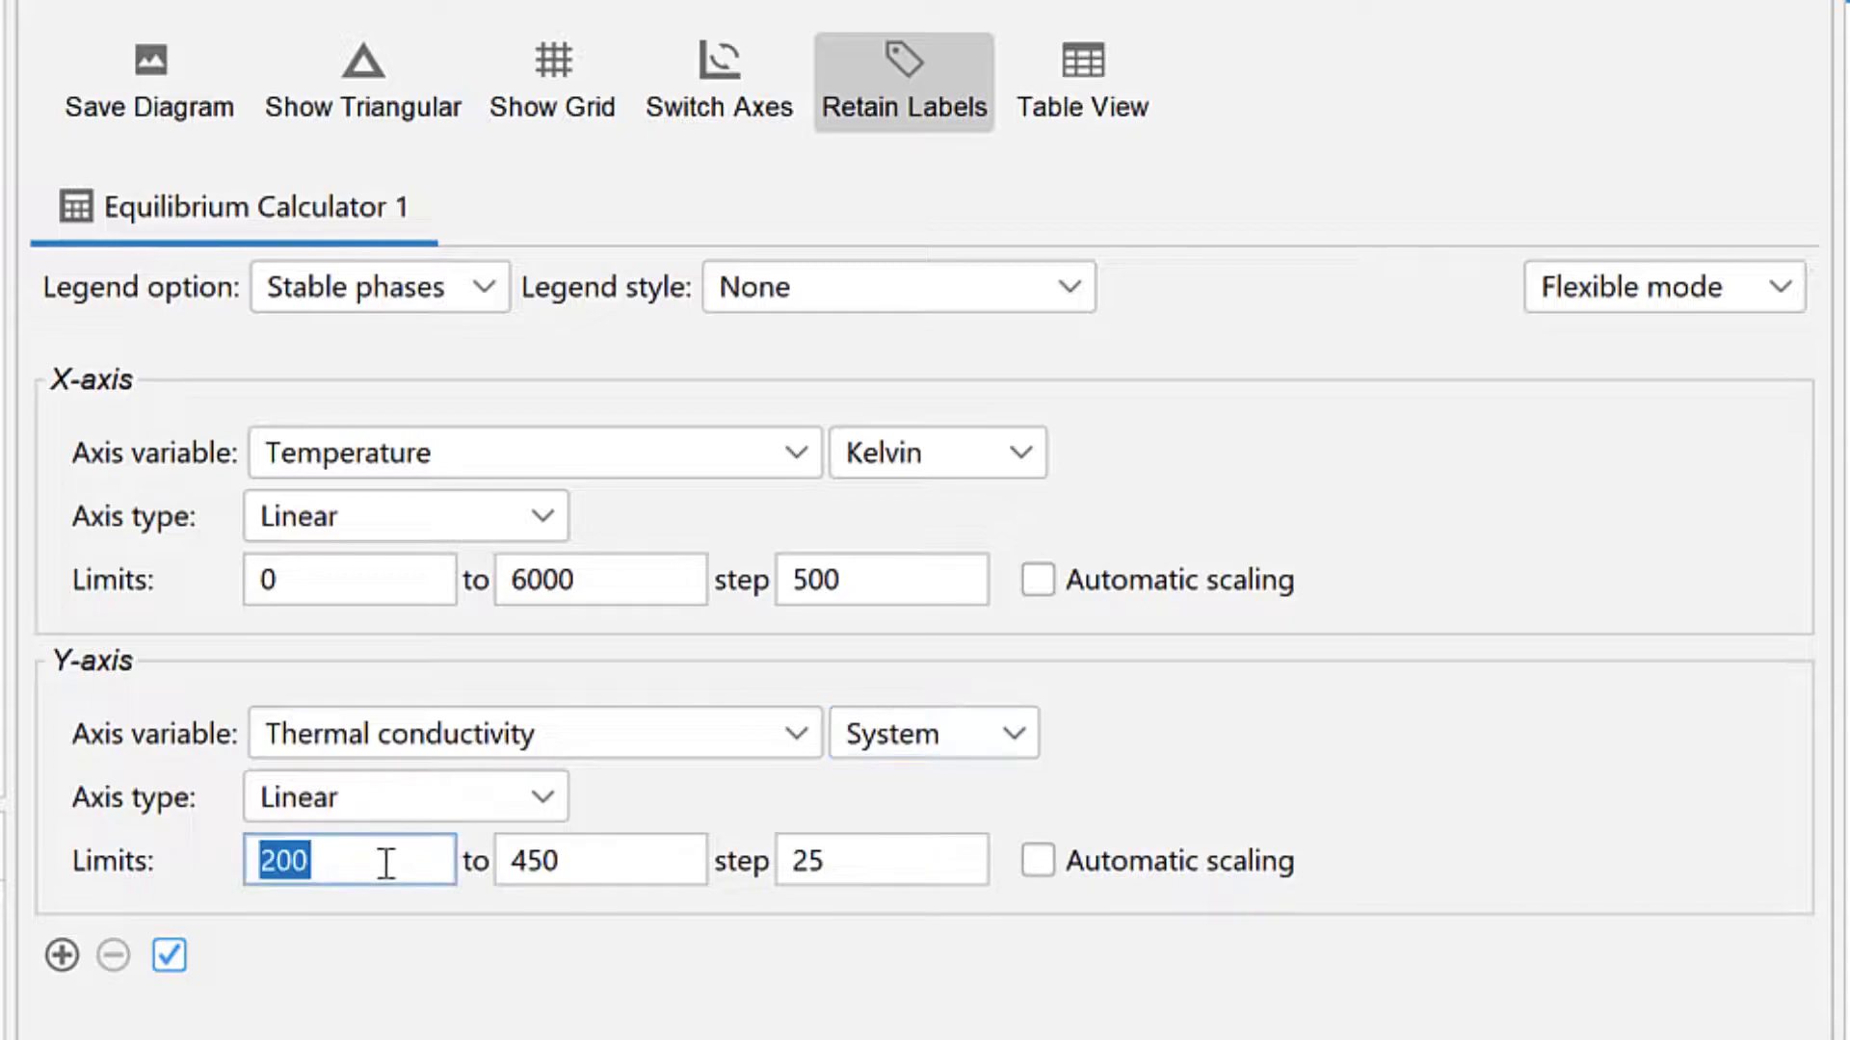
pyautogui.write('0')
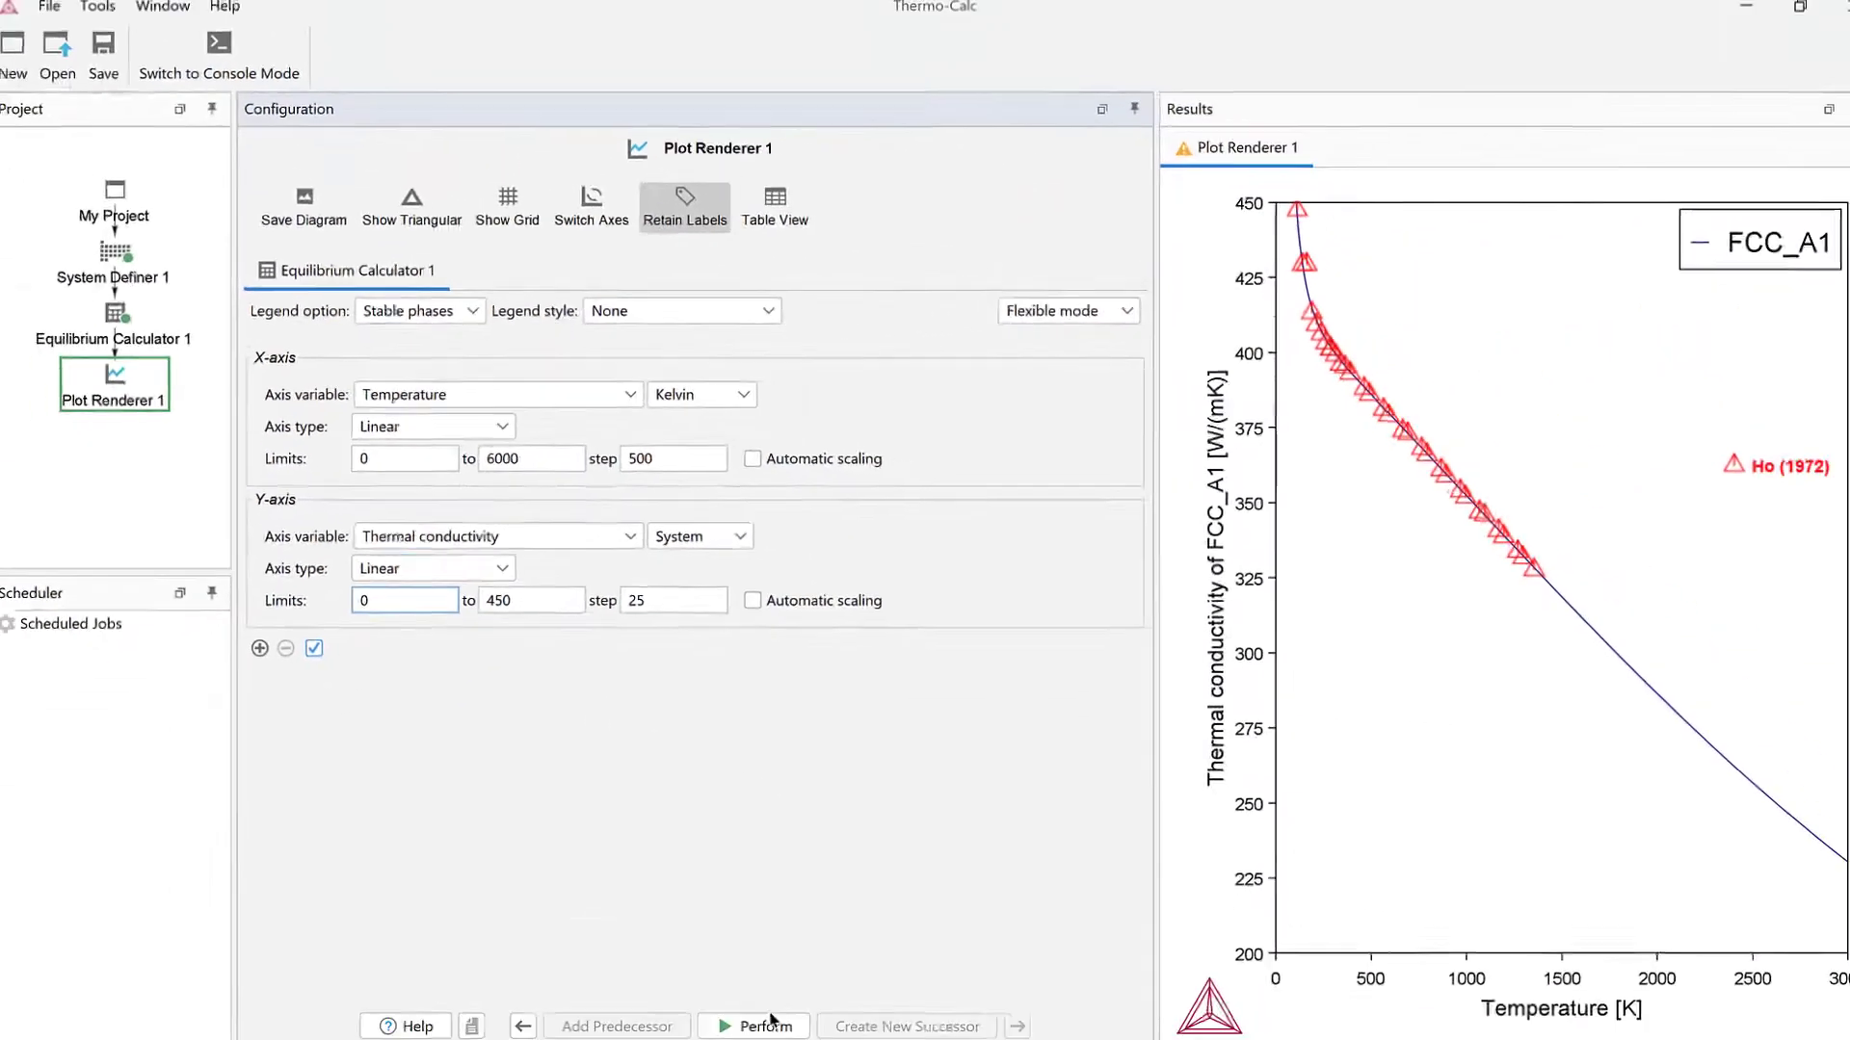
pyautogui.click(768, 1024)
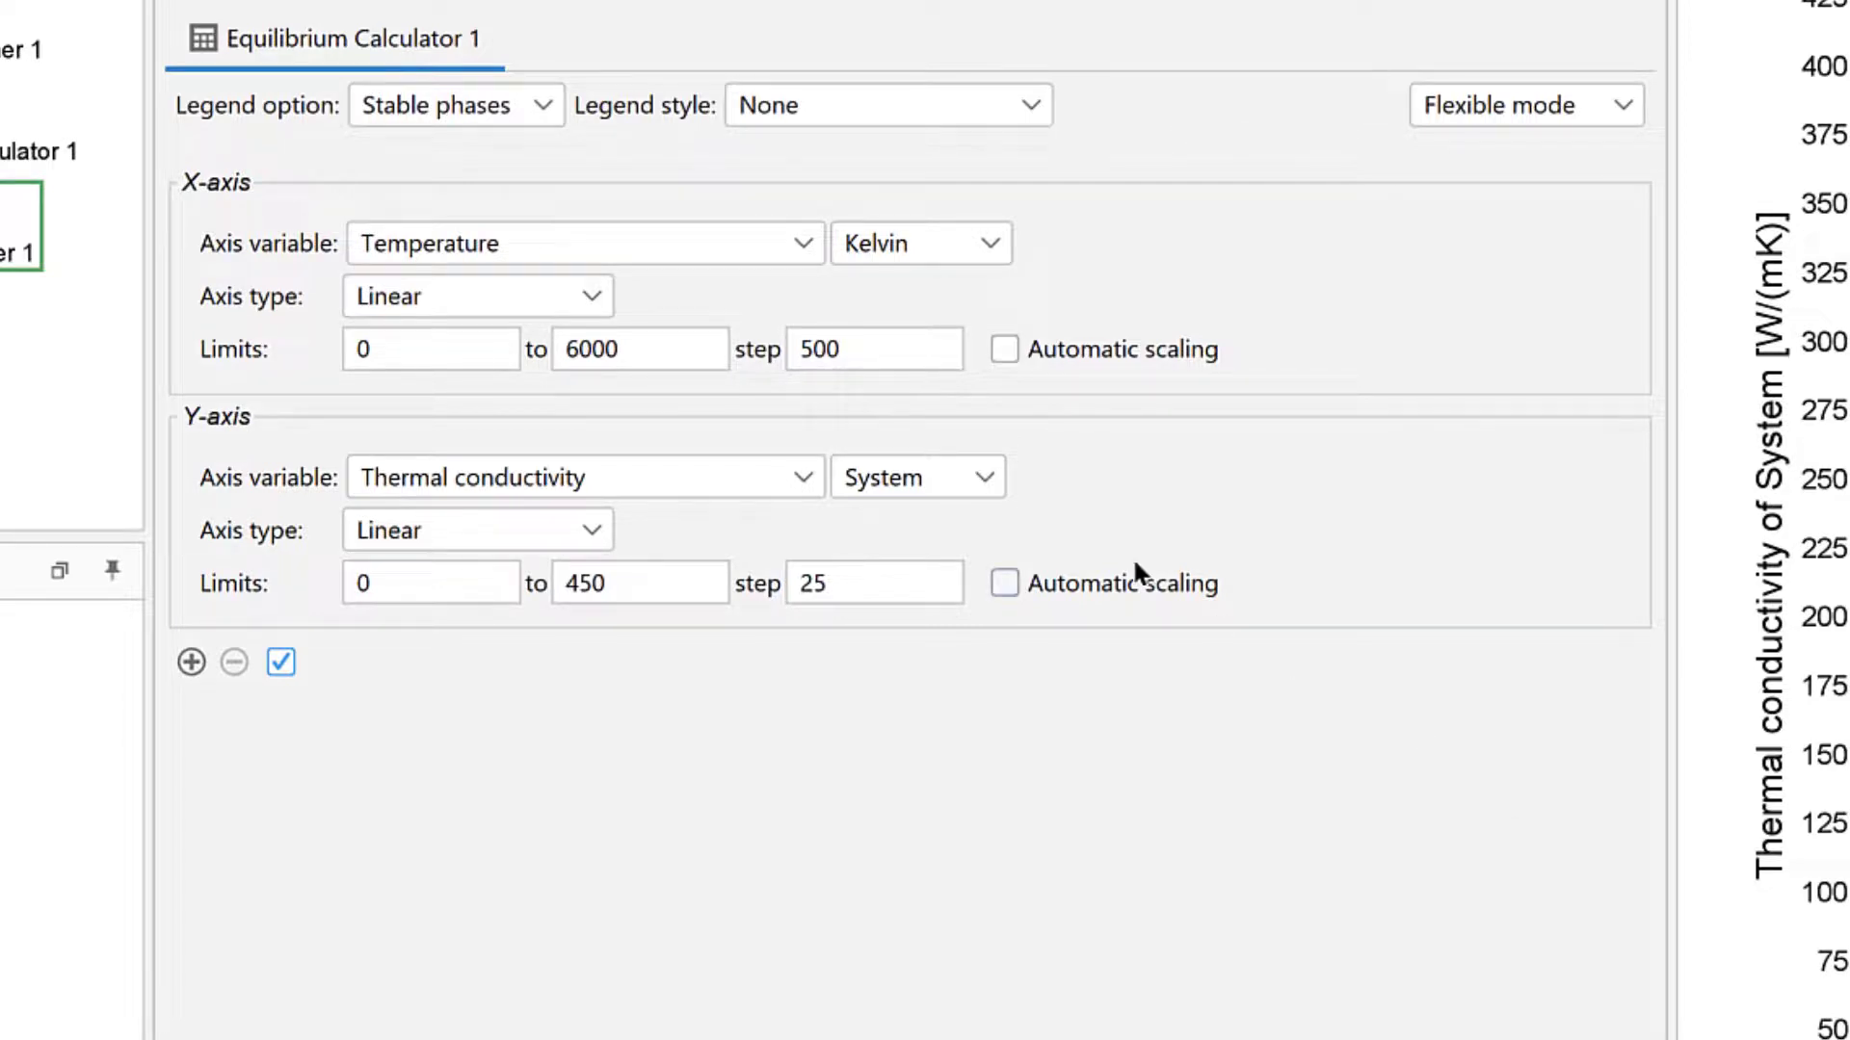
# Step: Set the temperature axis limits to 200 and 2000, with a step of 200
pyautogui.click(487, 349)
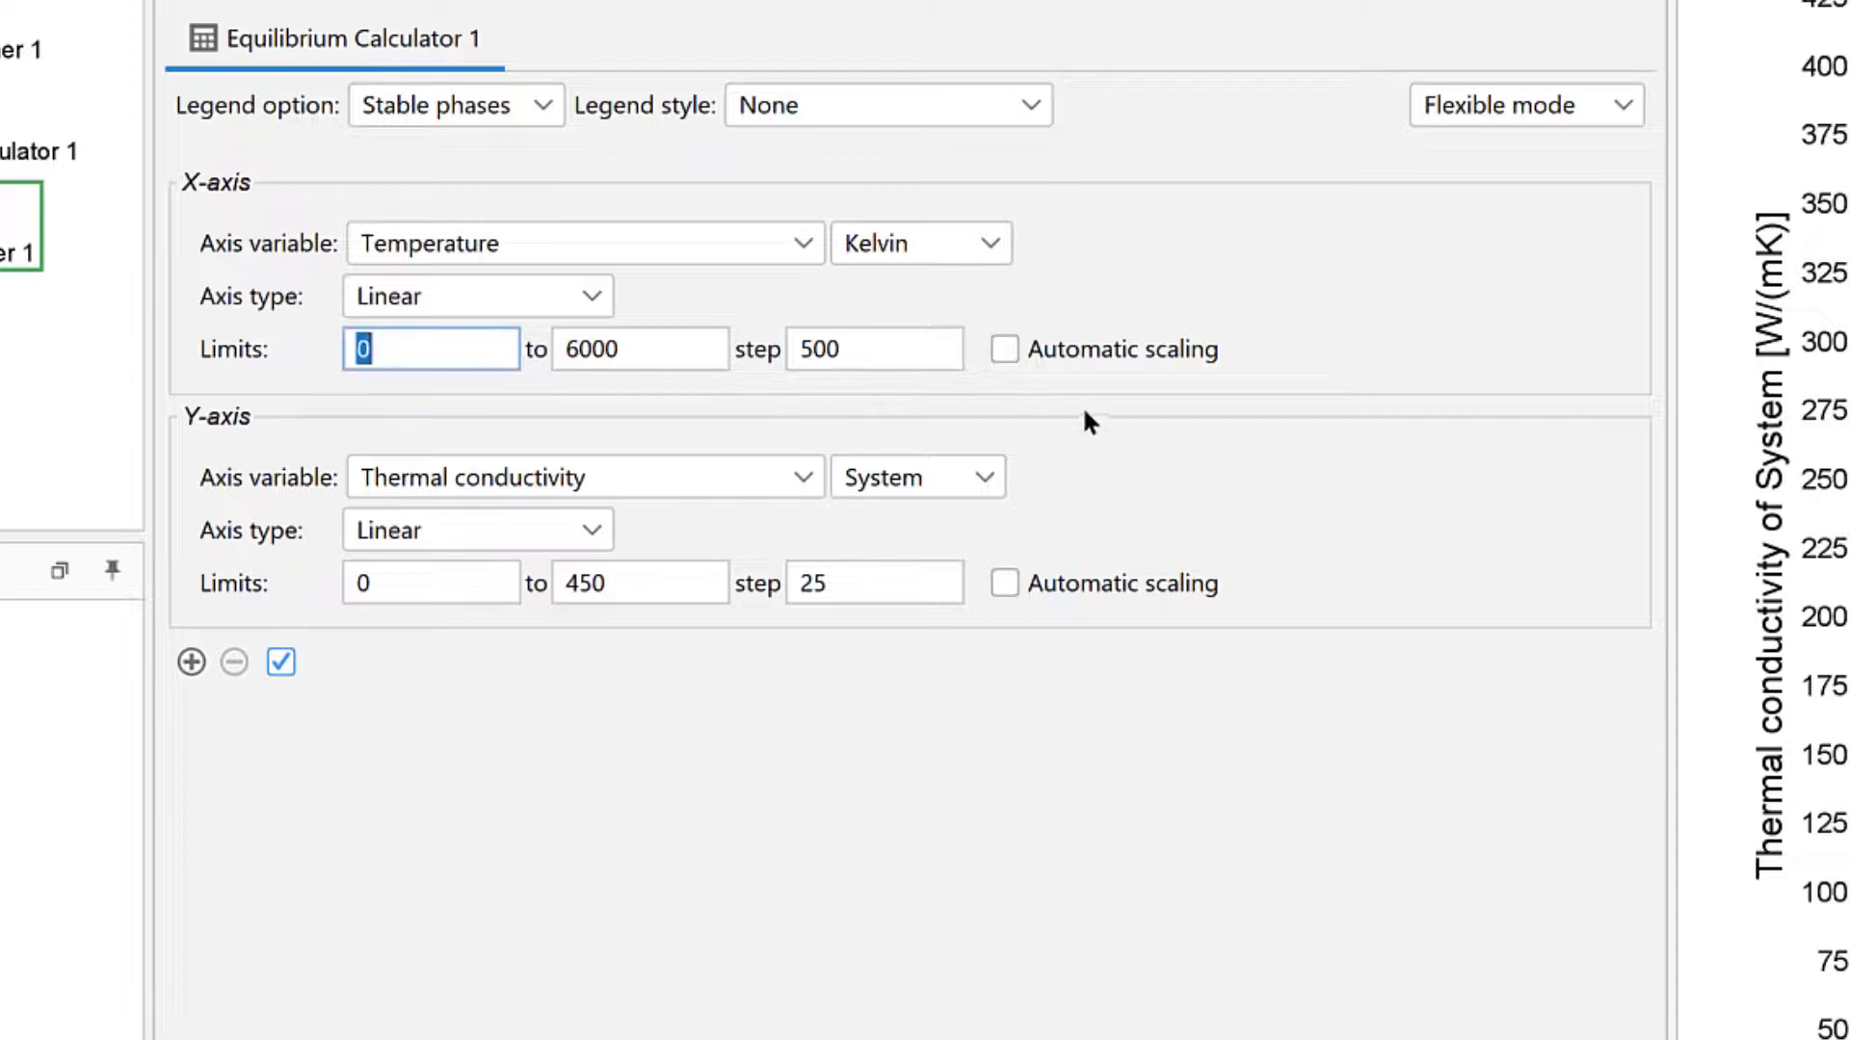
pyautogui.write('200')
pyautogui.press('Tab')
pyautogui.write('2000')
pyautogui.press('Tab')
pyautogui.write('200')
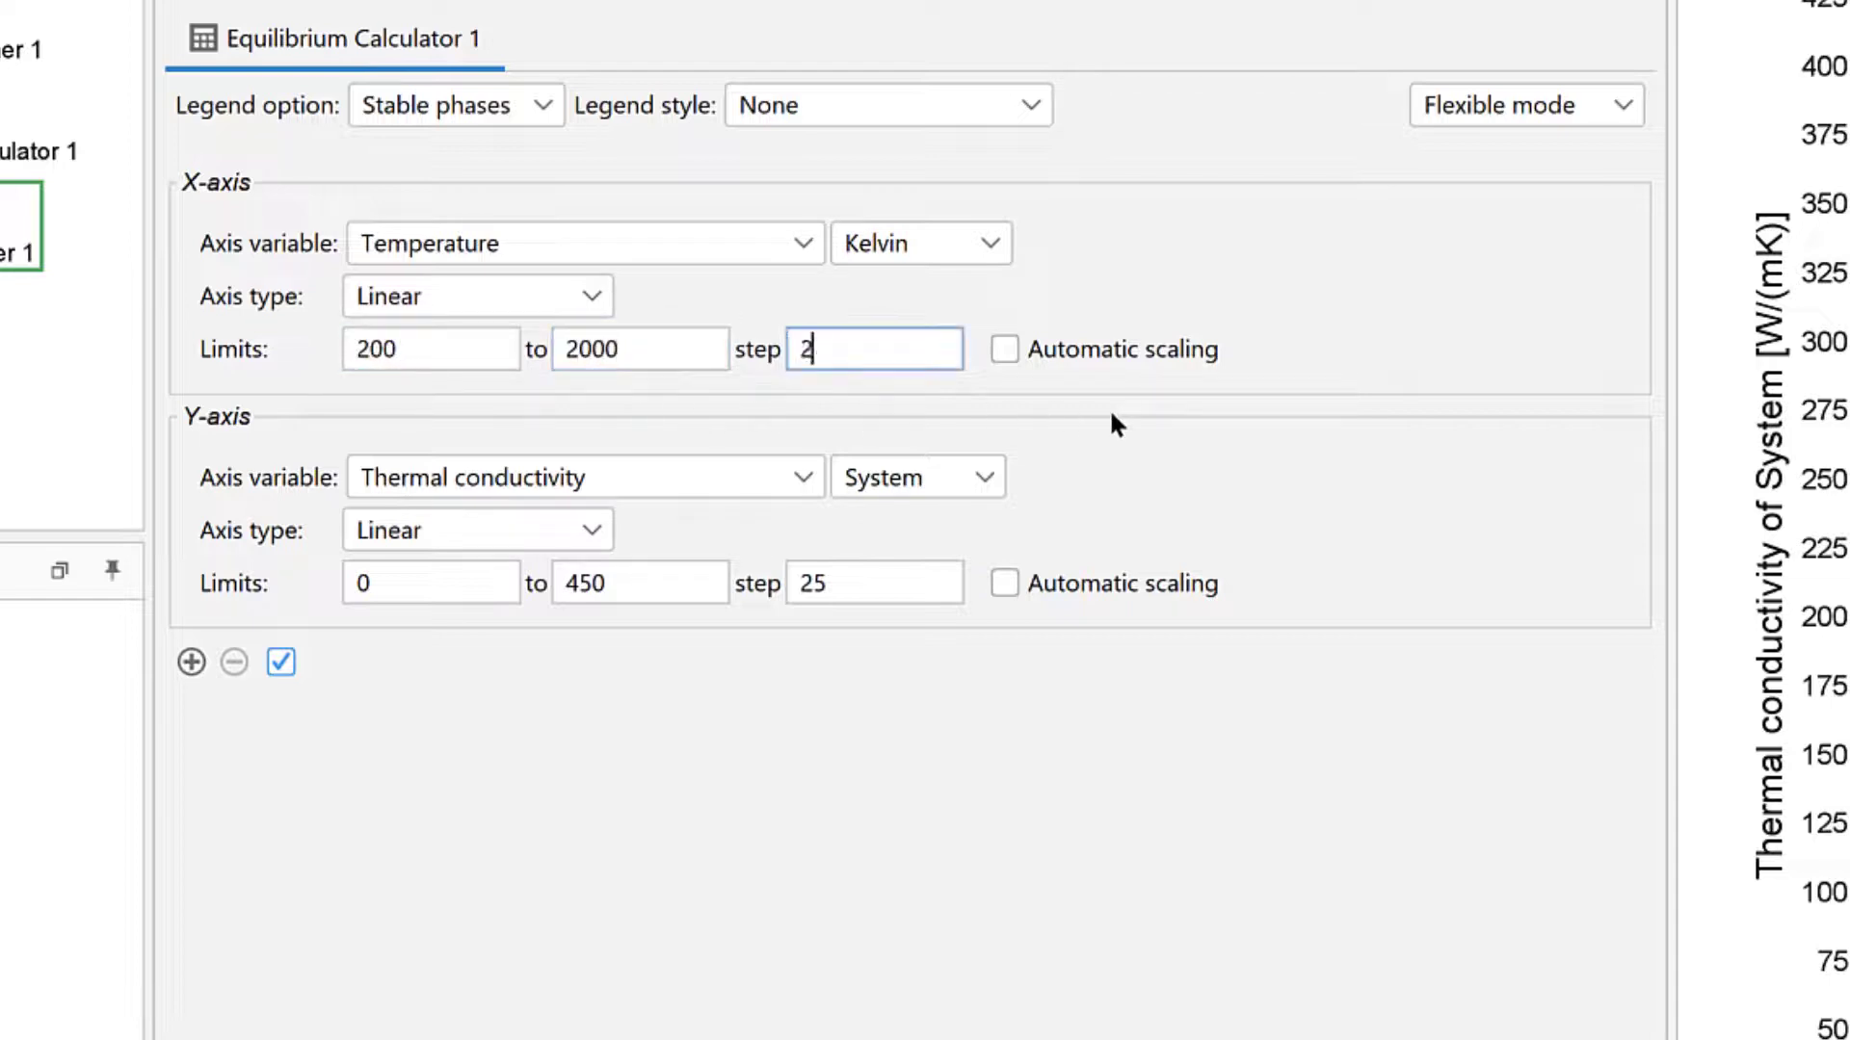
# Step: Plot Electric resistivity on the y-axis with upper limit 4e-7 and step 5e-8
pyautogui.click(786, 477)
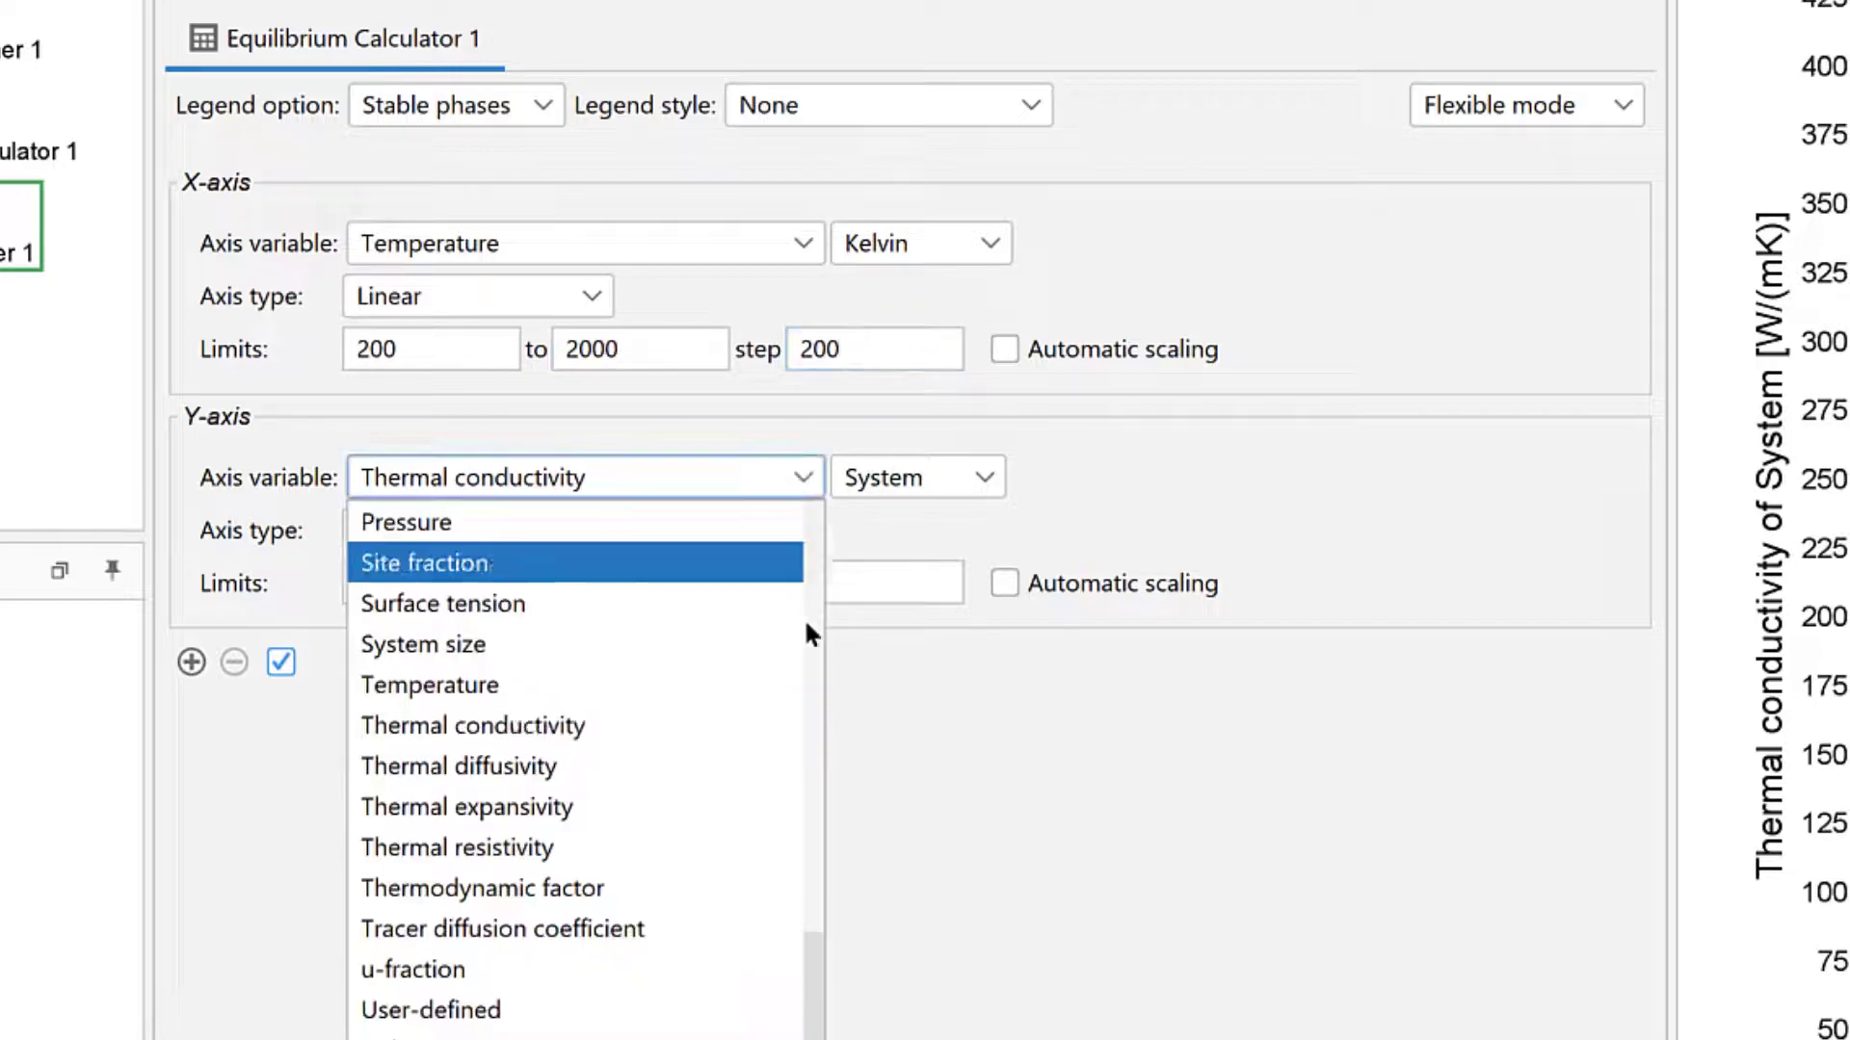
pyautogui.moveTo(815, 950); pyautogui.dragTo(810, 555)
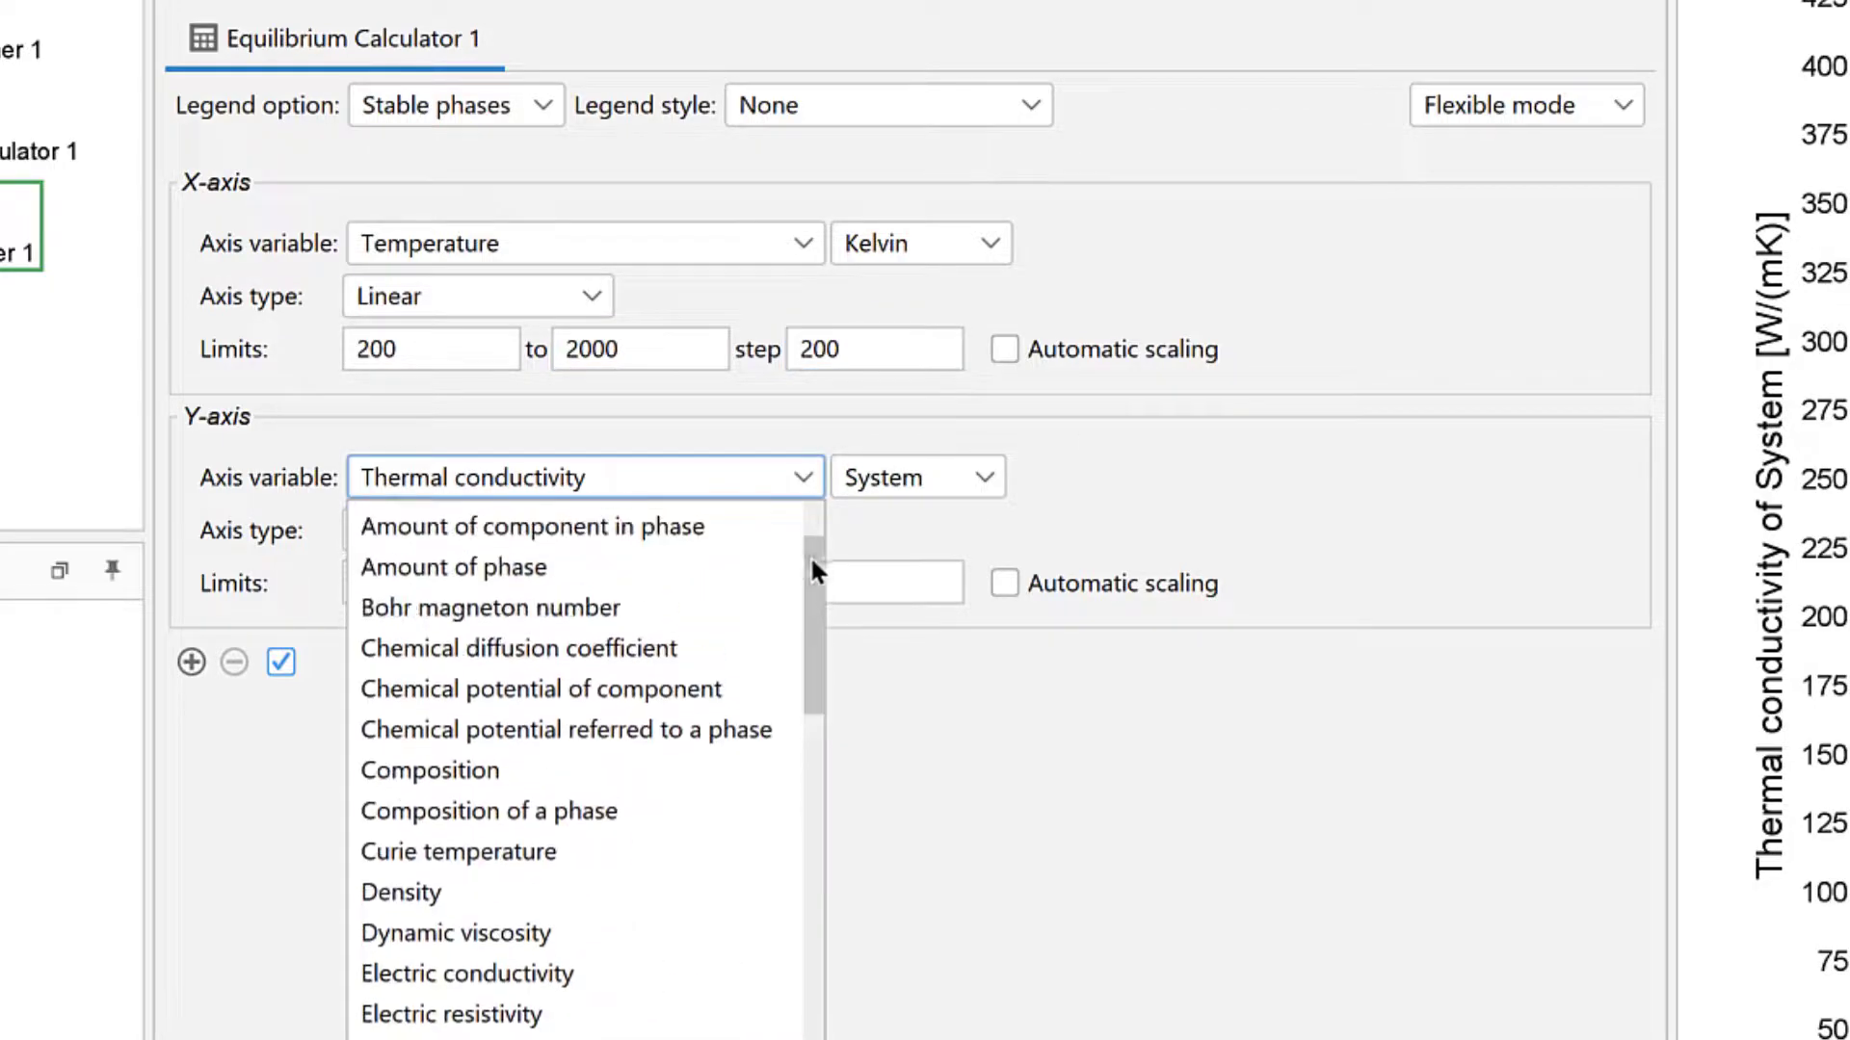
pyautogui.click(549, 1022)
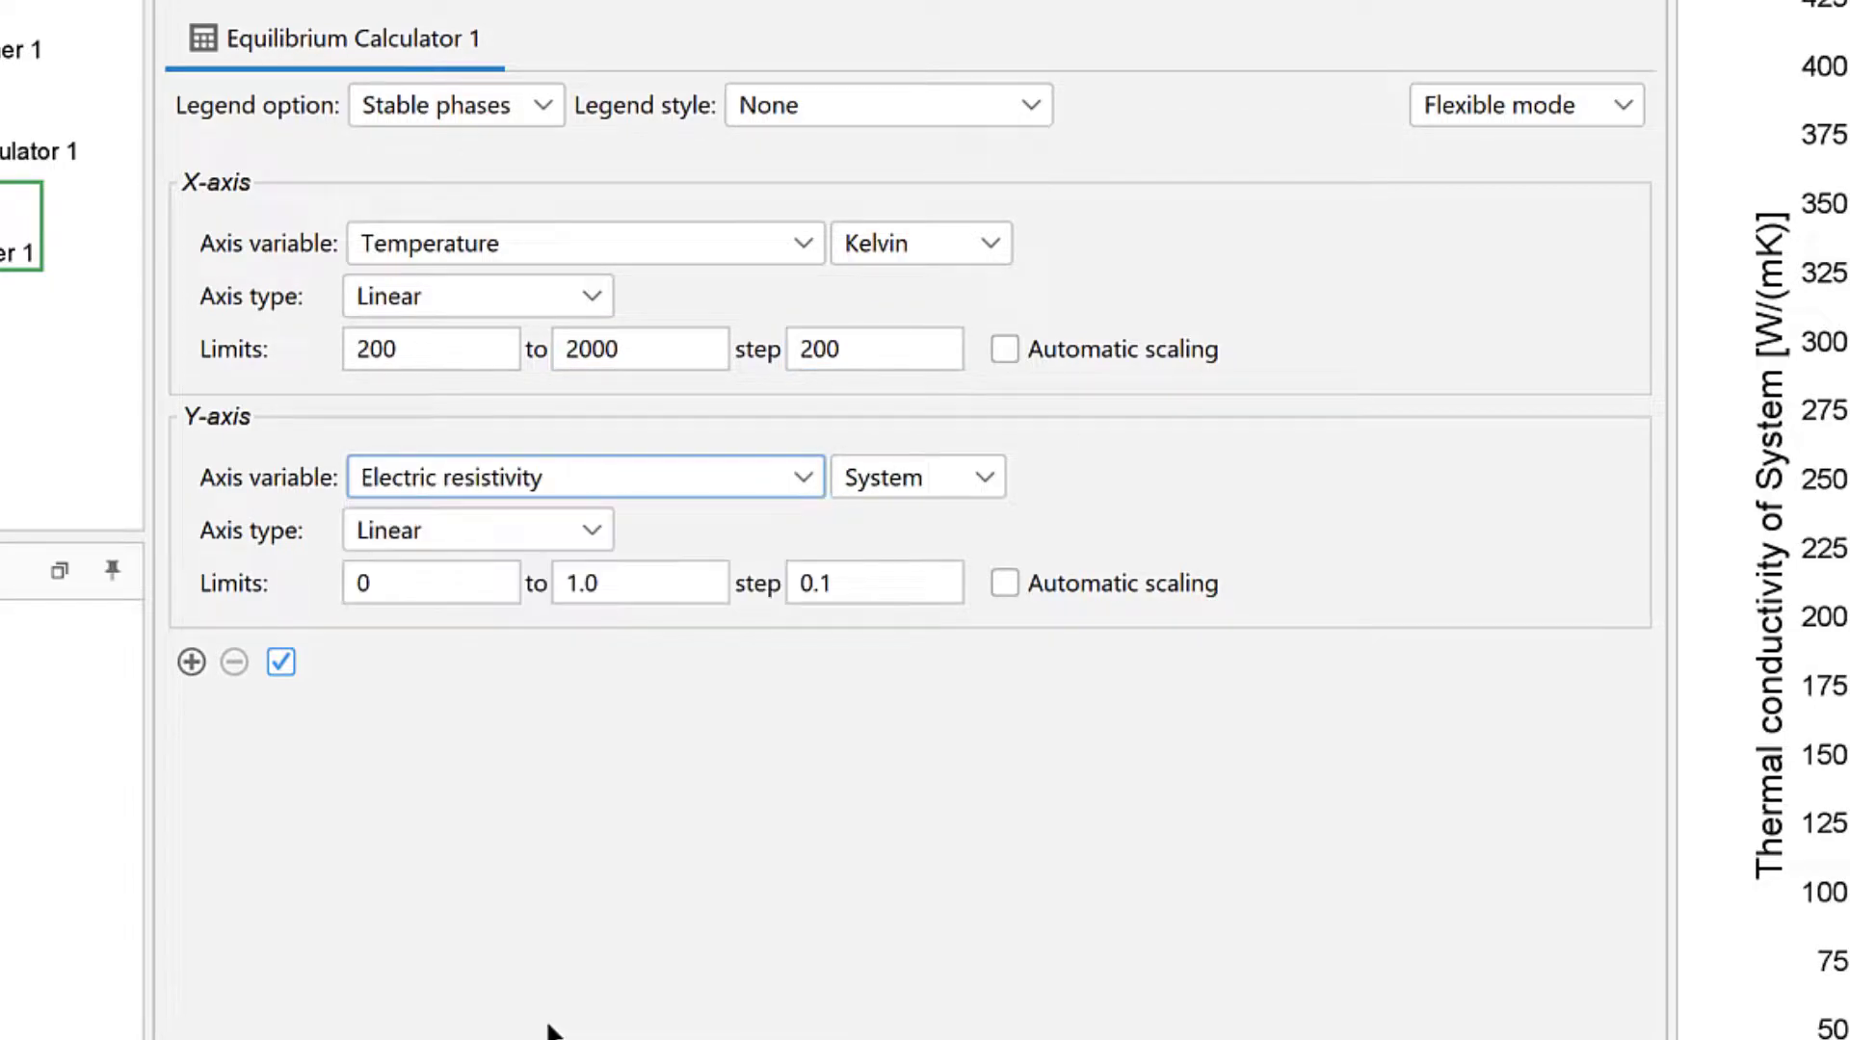
pyautogui.doubleClick(653, 590)
pyautogui.write('4e-7')
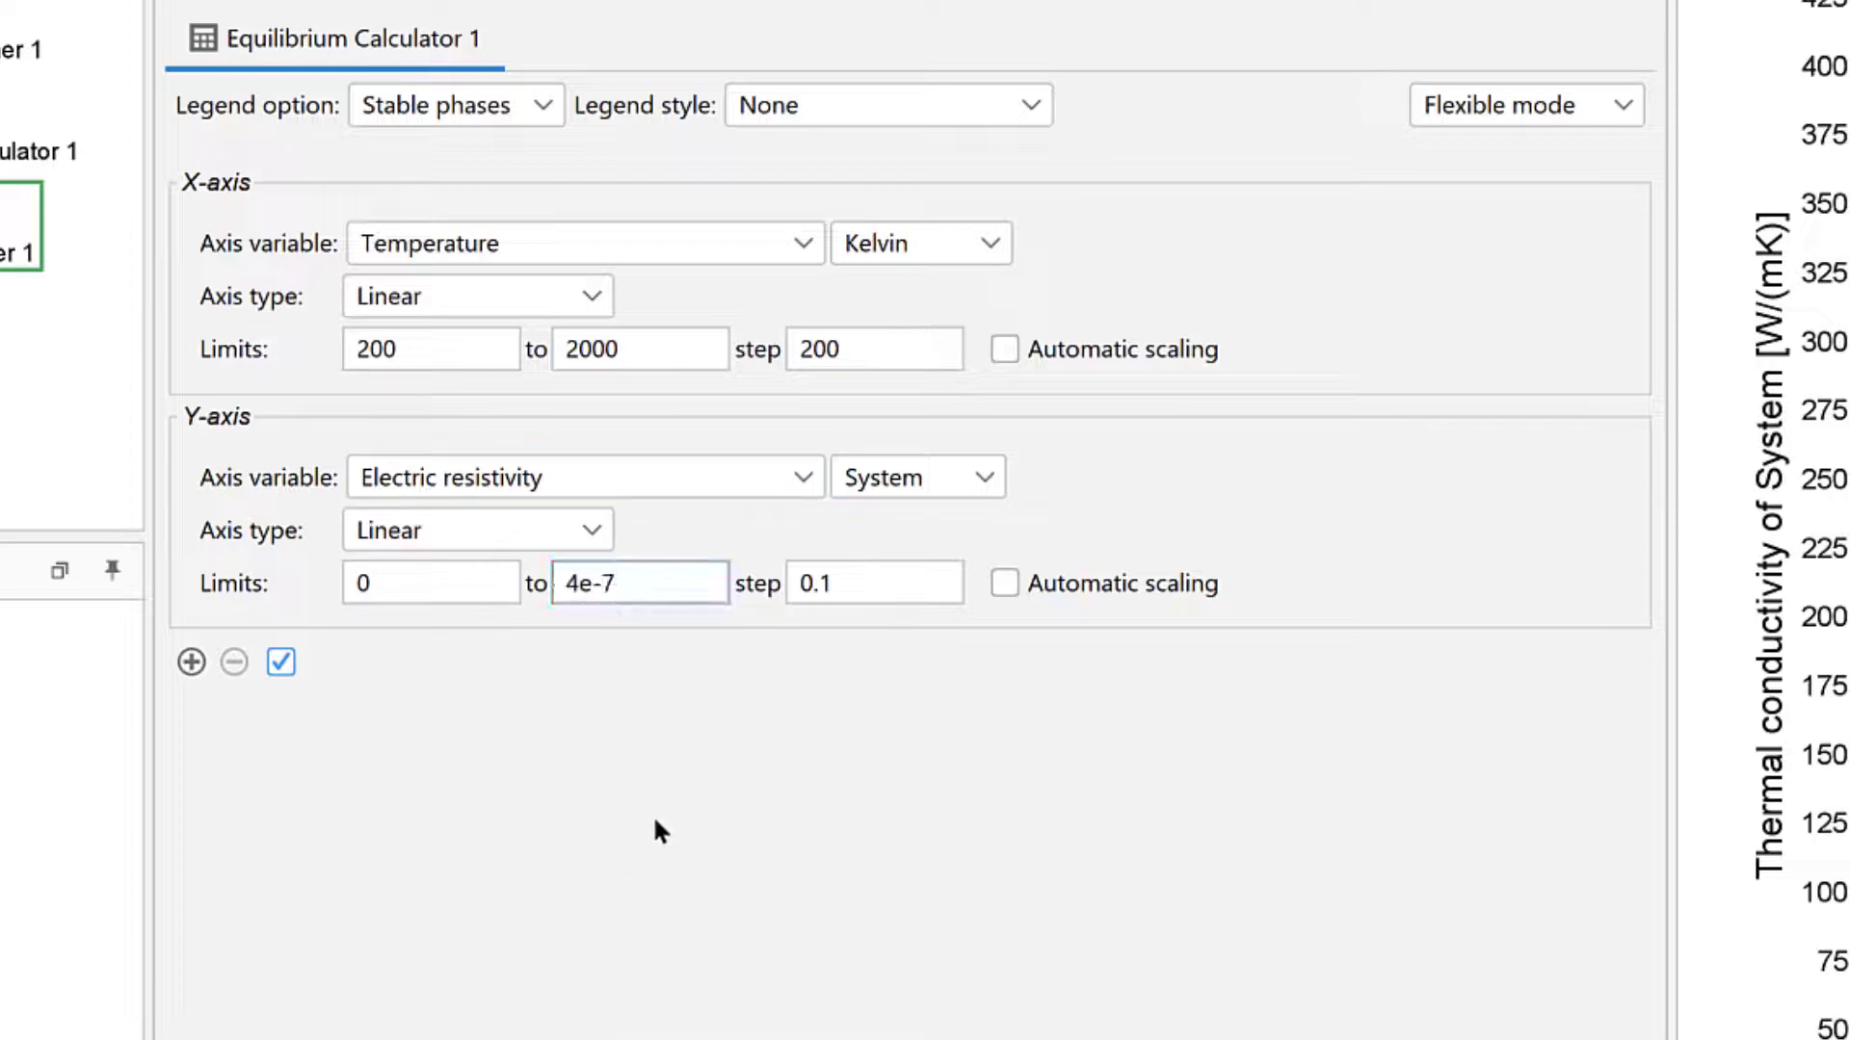
pyautogui.press('Tab')
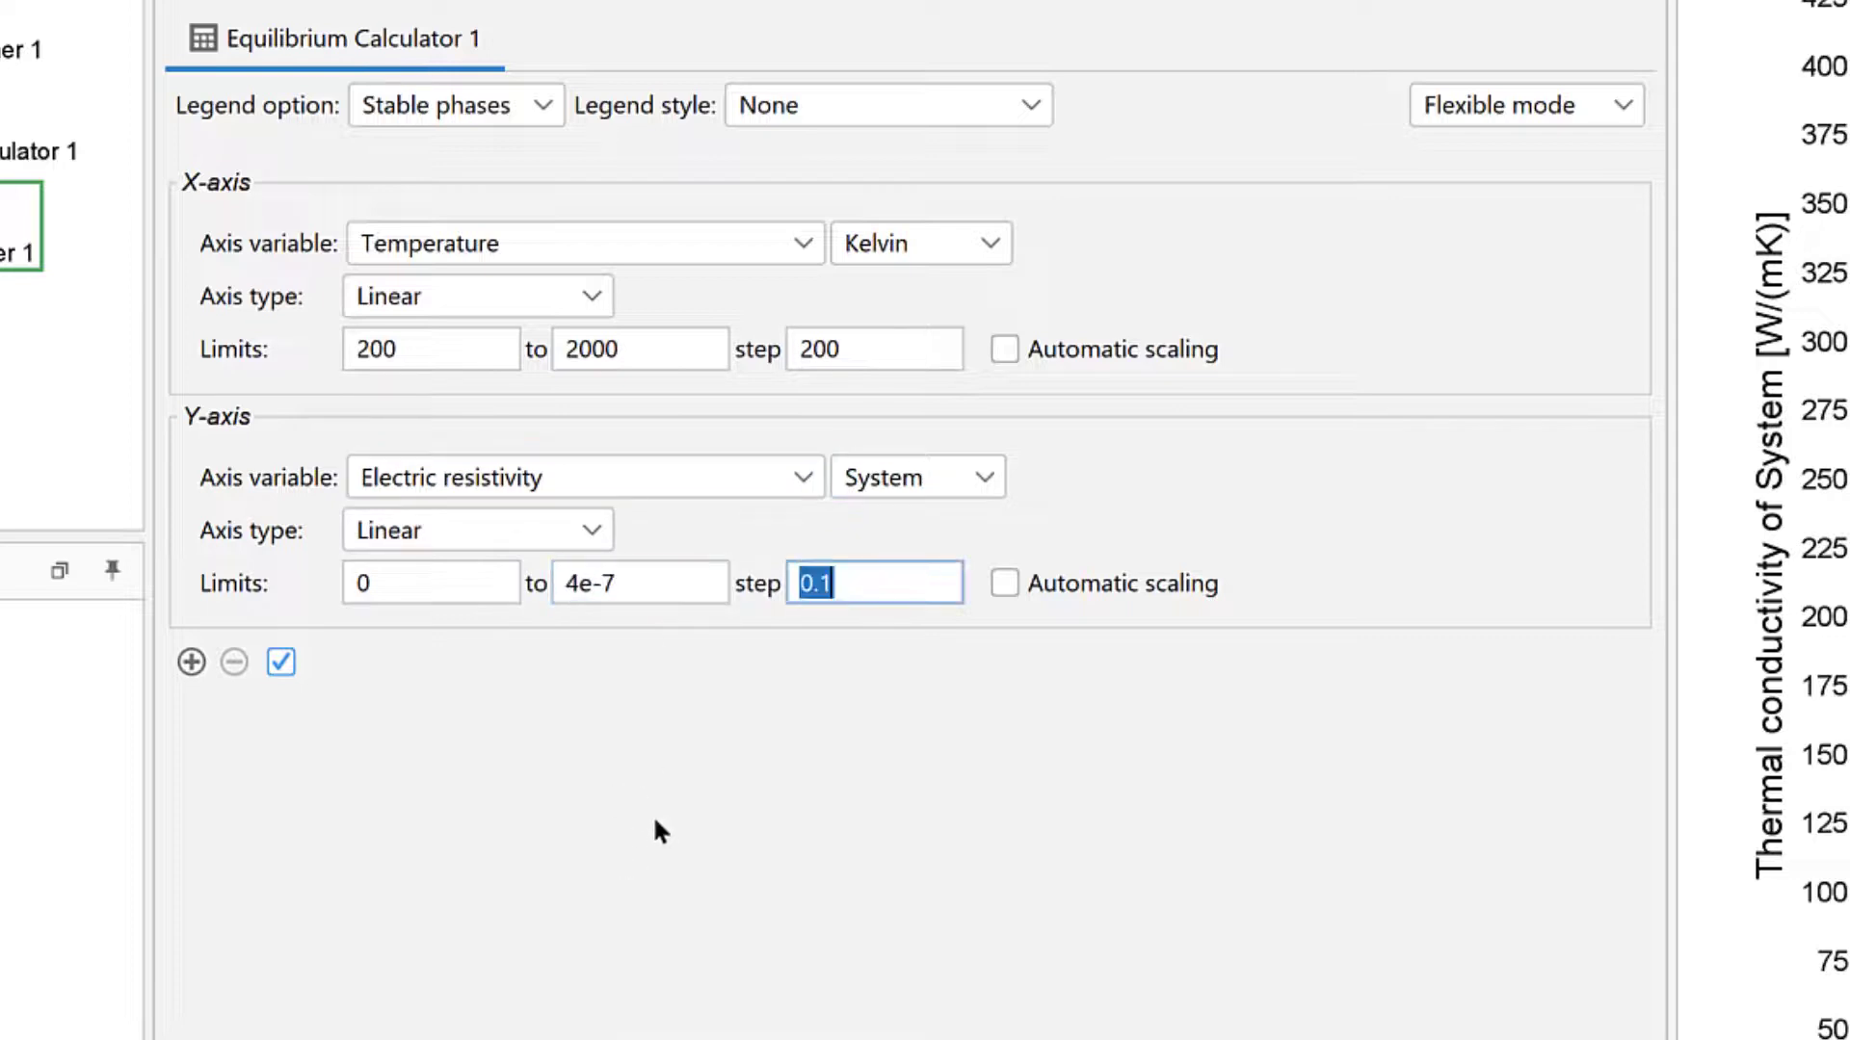
pyautogui.write('5e-8')
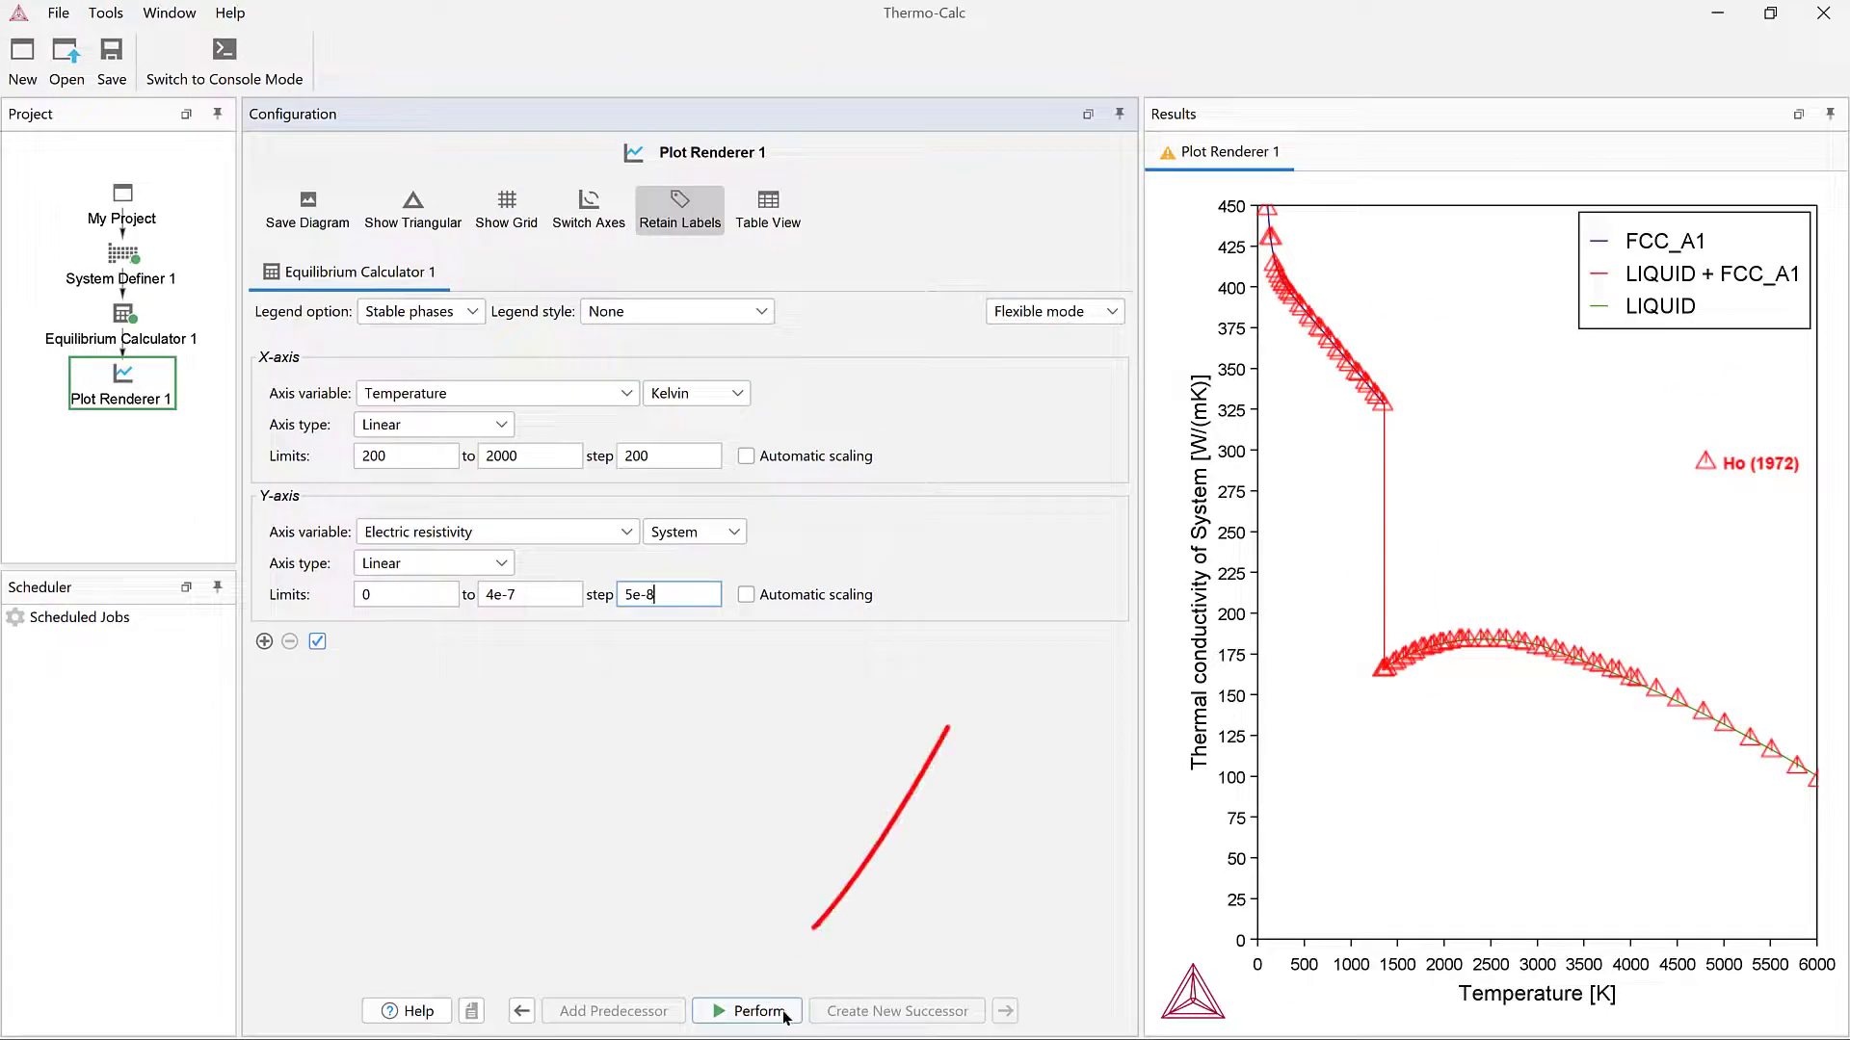
# Step: Plot System electric resistivity from 200 to 2000 K and drag the legend box larger
pyautogui.click(814, 1039)
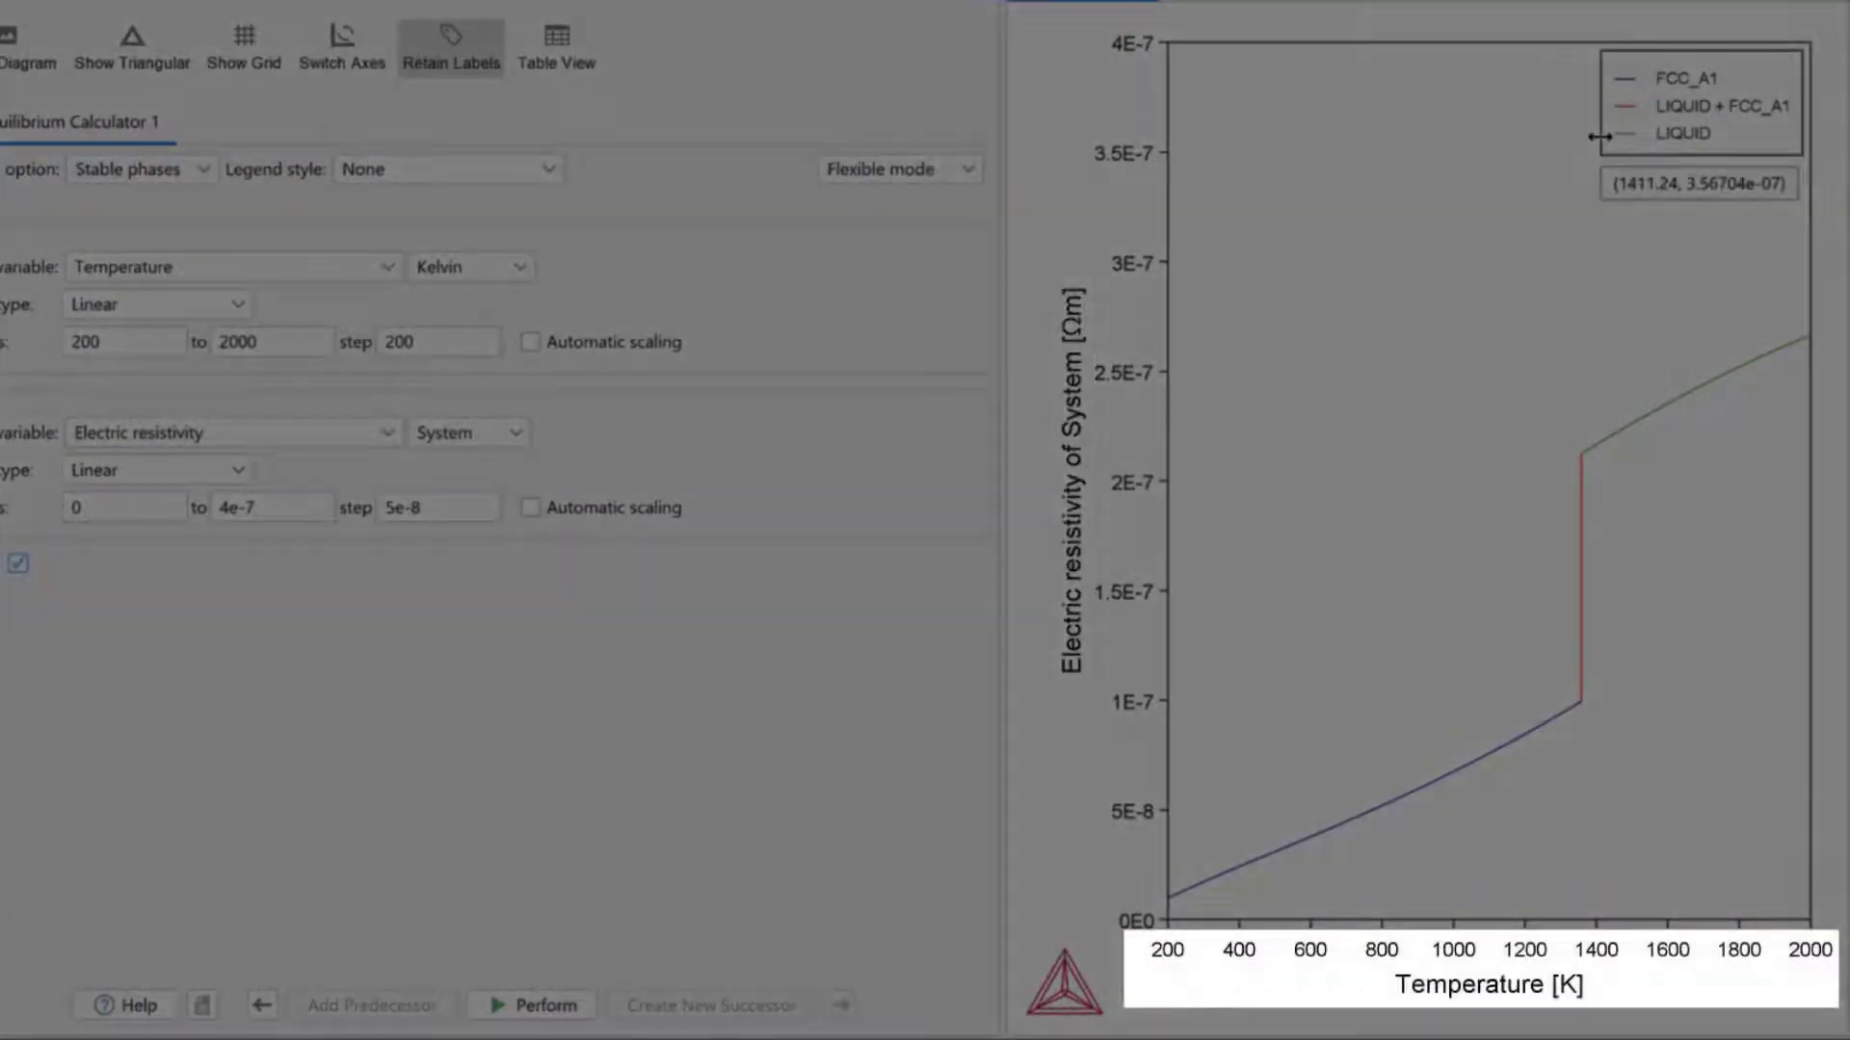
pyautogui.moveTo(1599, 136); pyautogui.dragTo(1419, 247)
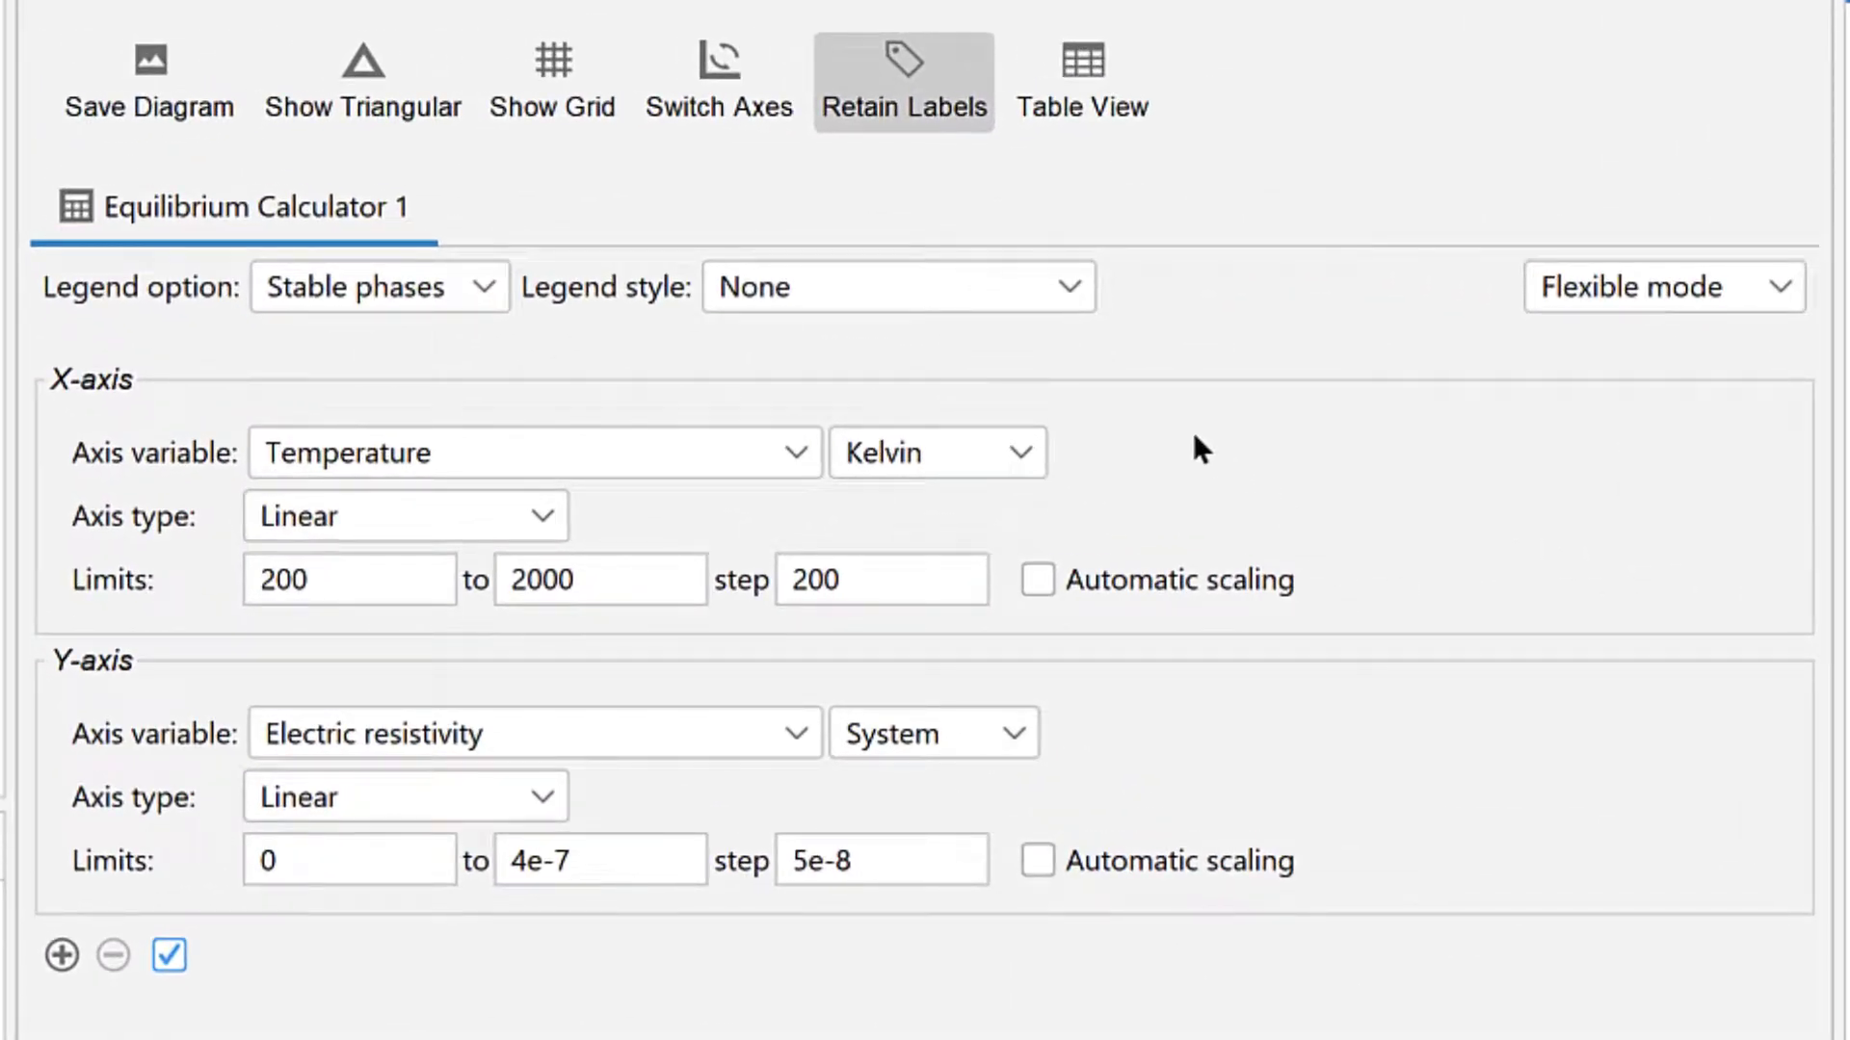
# Step: Label the legend by axis quantity and show resistivity for FCC_A1 only
pyautogui.click(492, 280)
pyautogui.click(476, 392)
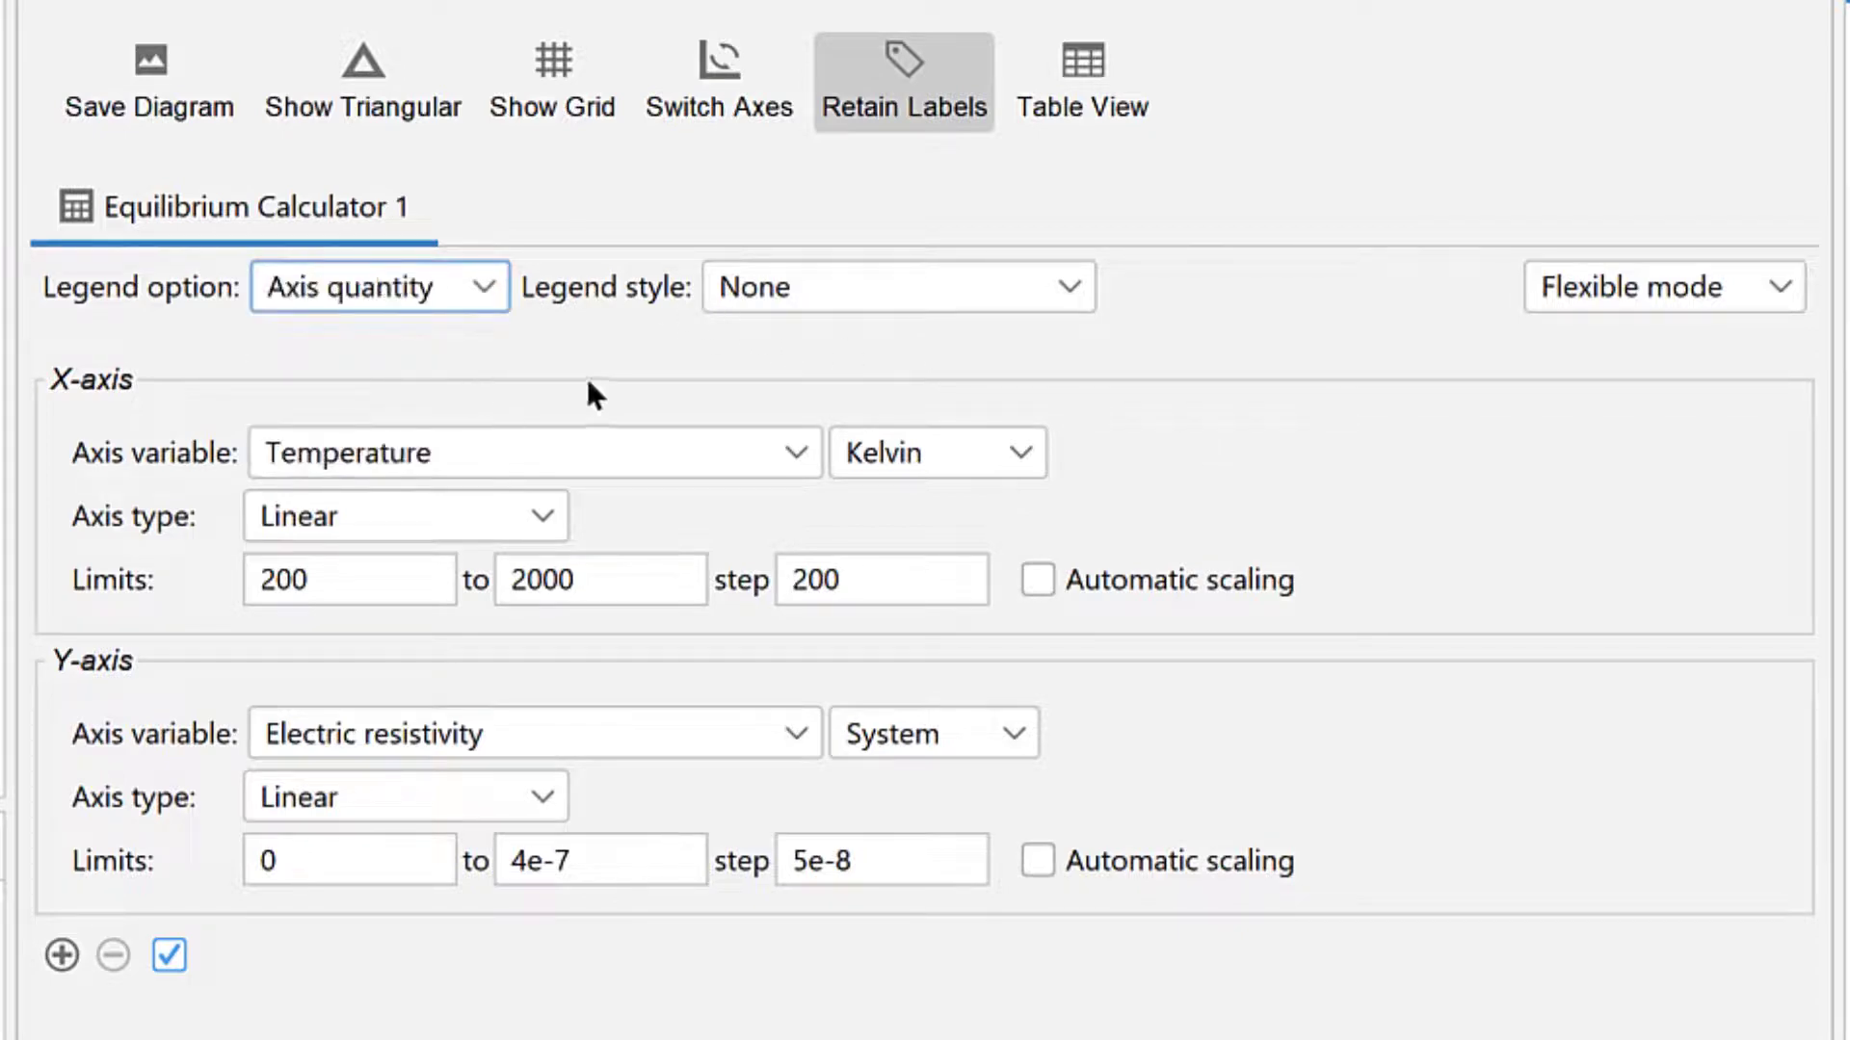
pyautogui.click(1009, 737)
pyautogui.click(977, 888)
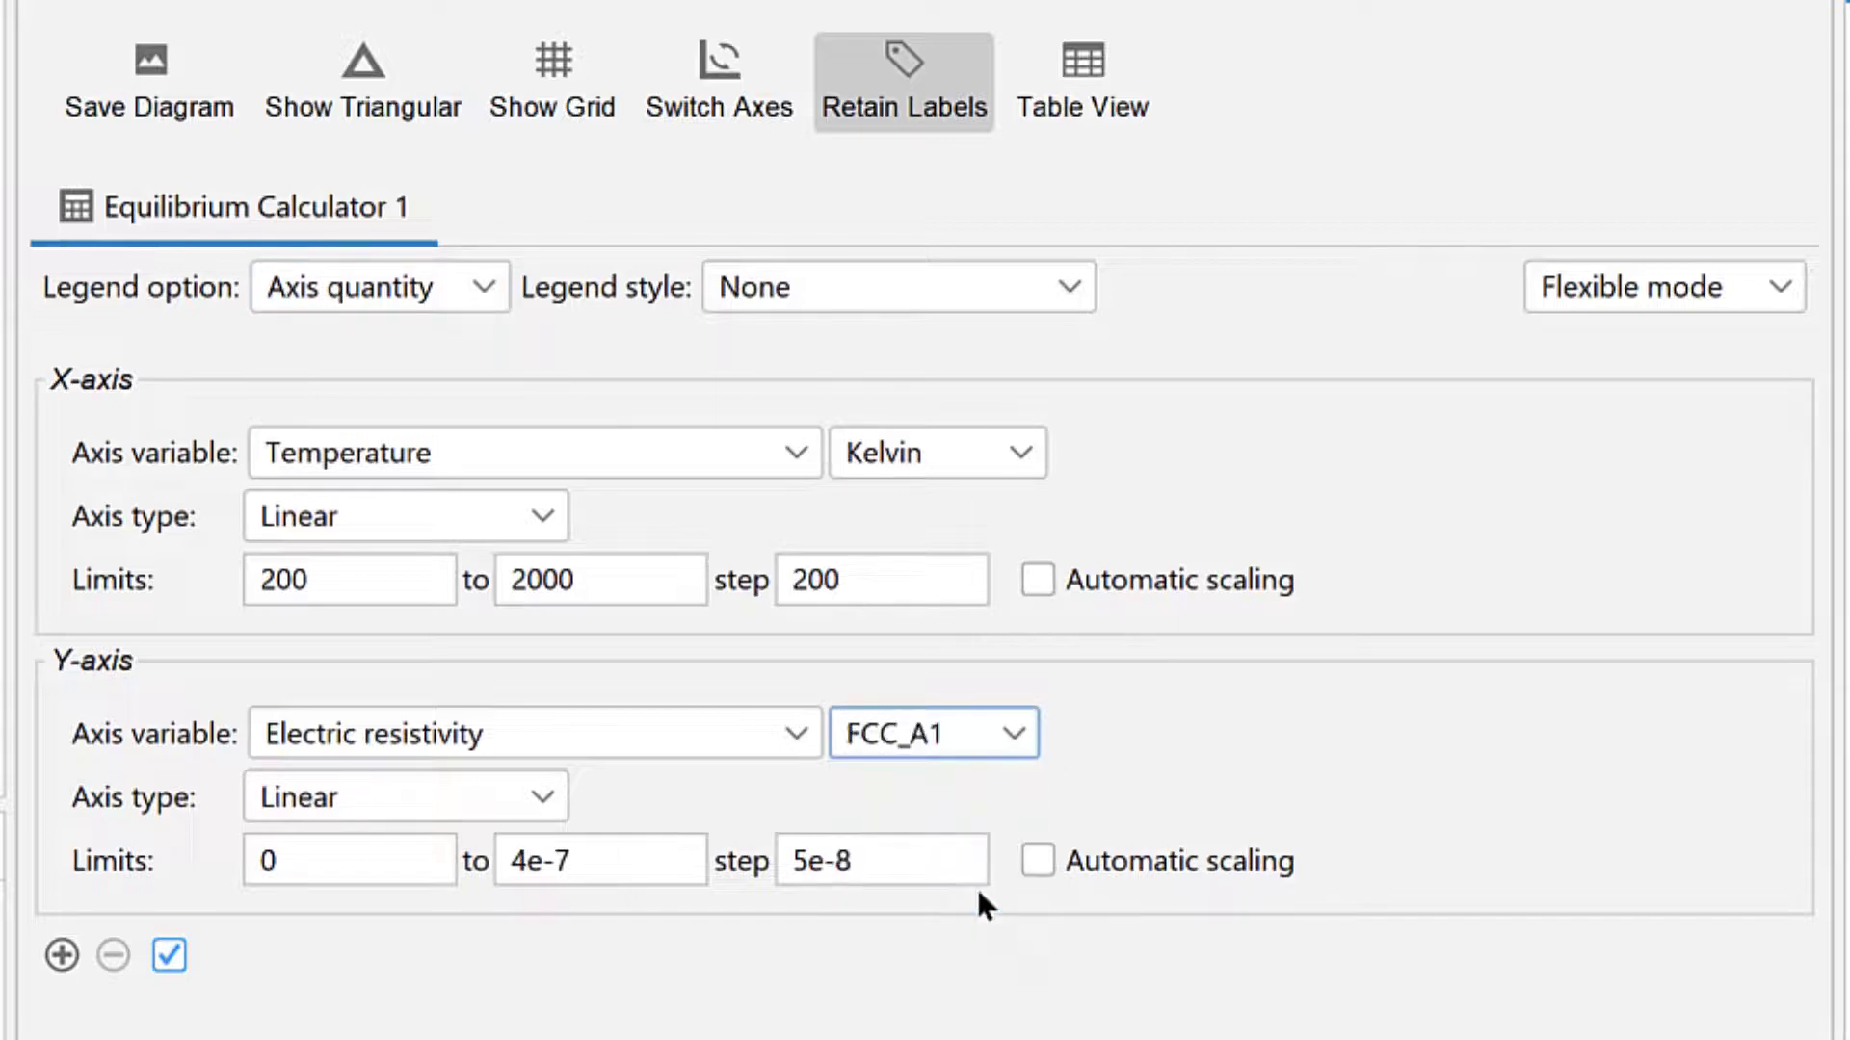
# Step: Set the y-axis upper limit to 2e-7 with a step of 2e-8
pyautogui.click(646, 867)
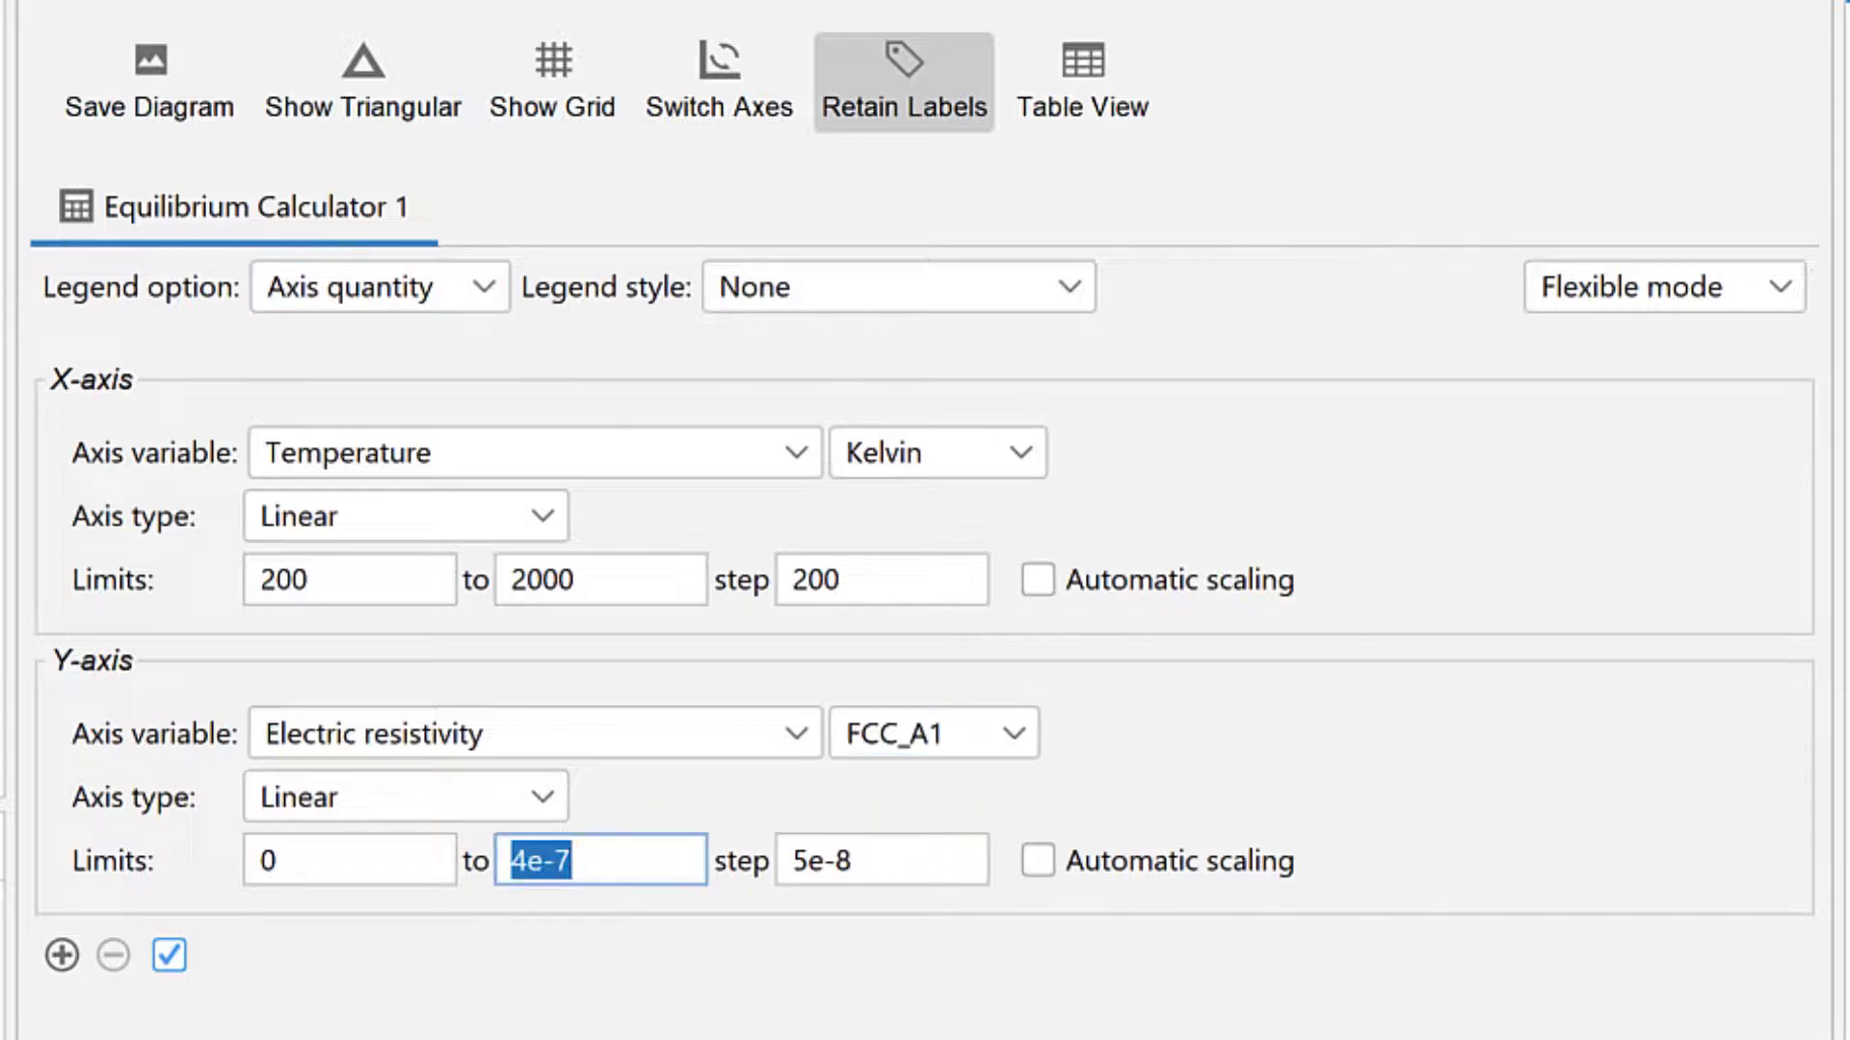
pyautogui.write('2e-7')
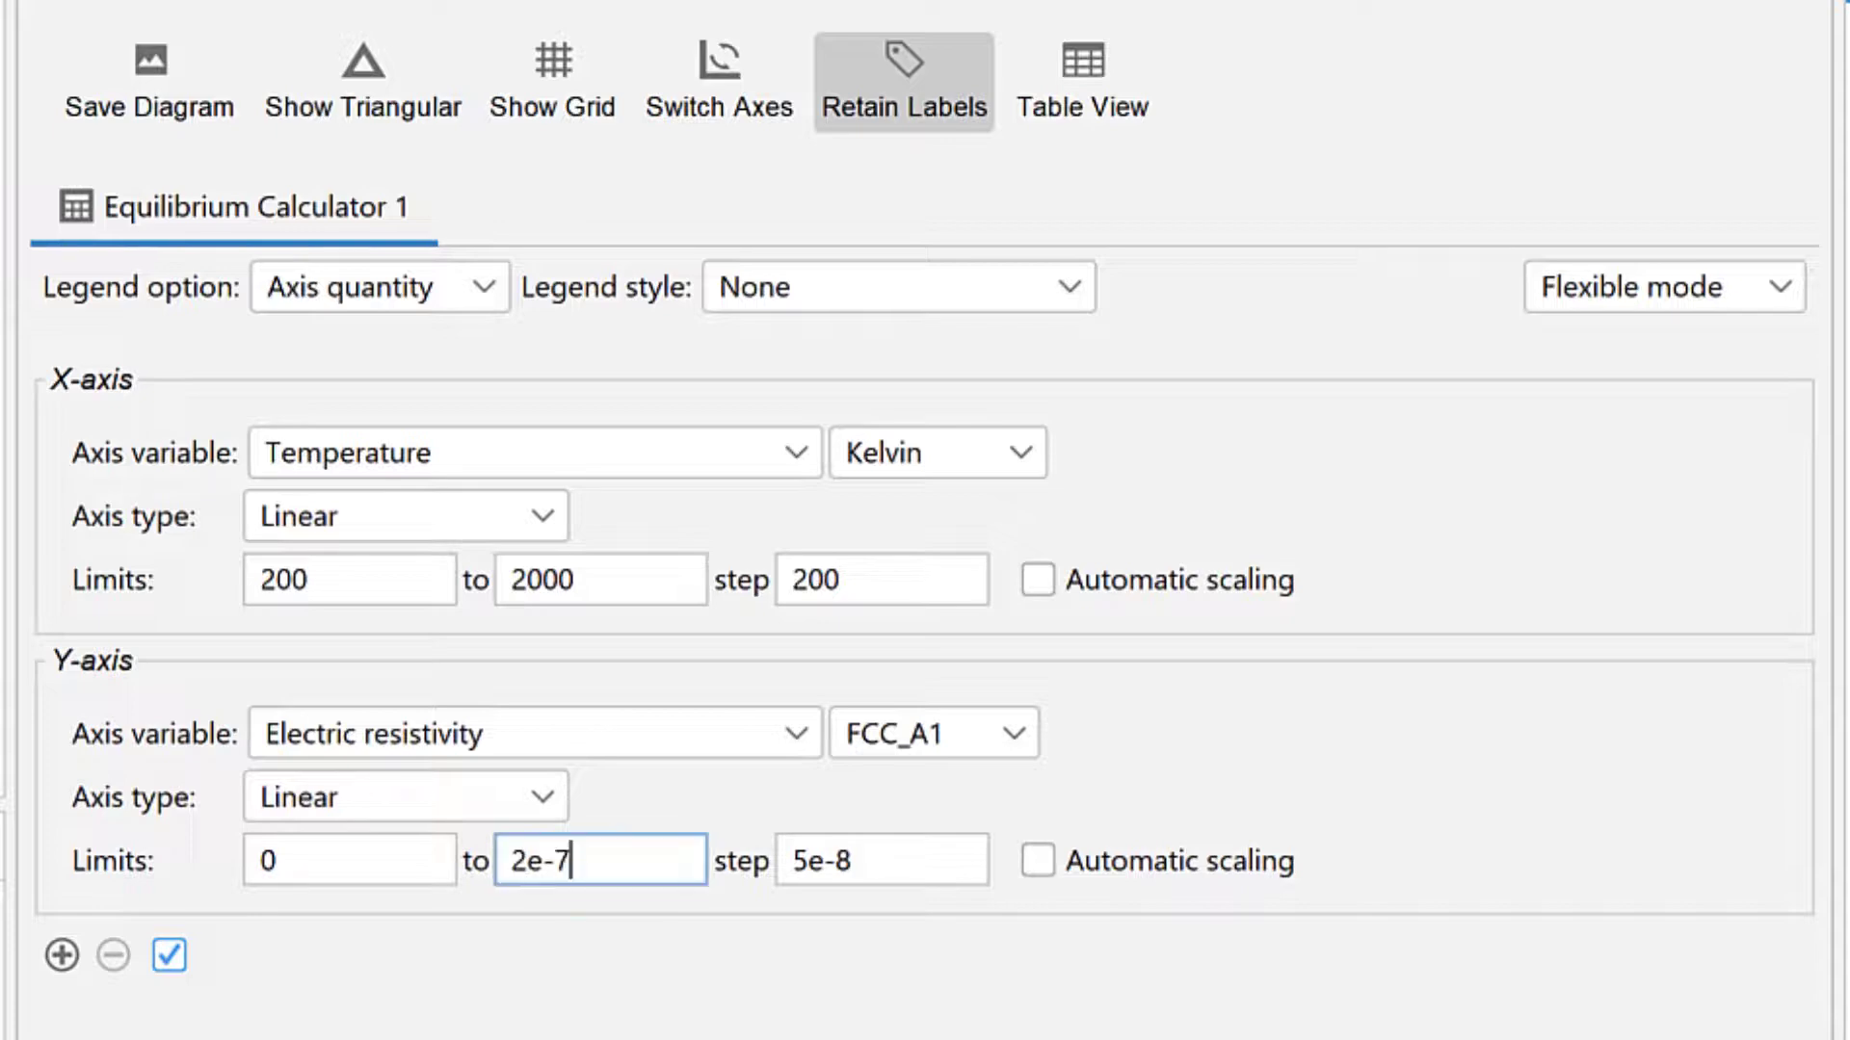
pyautogui.press('Tab')
pyautogui.write('2e-8')
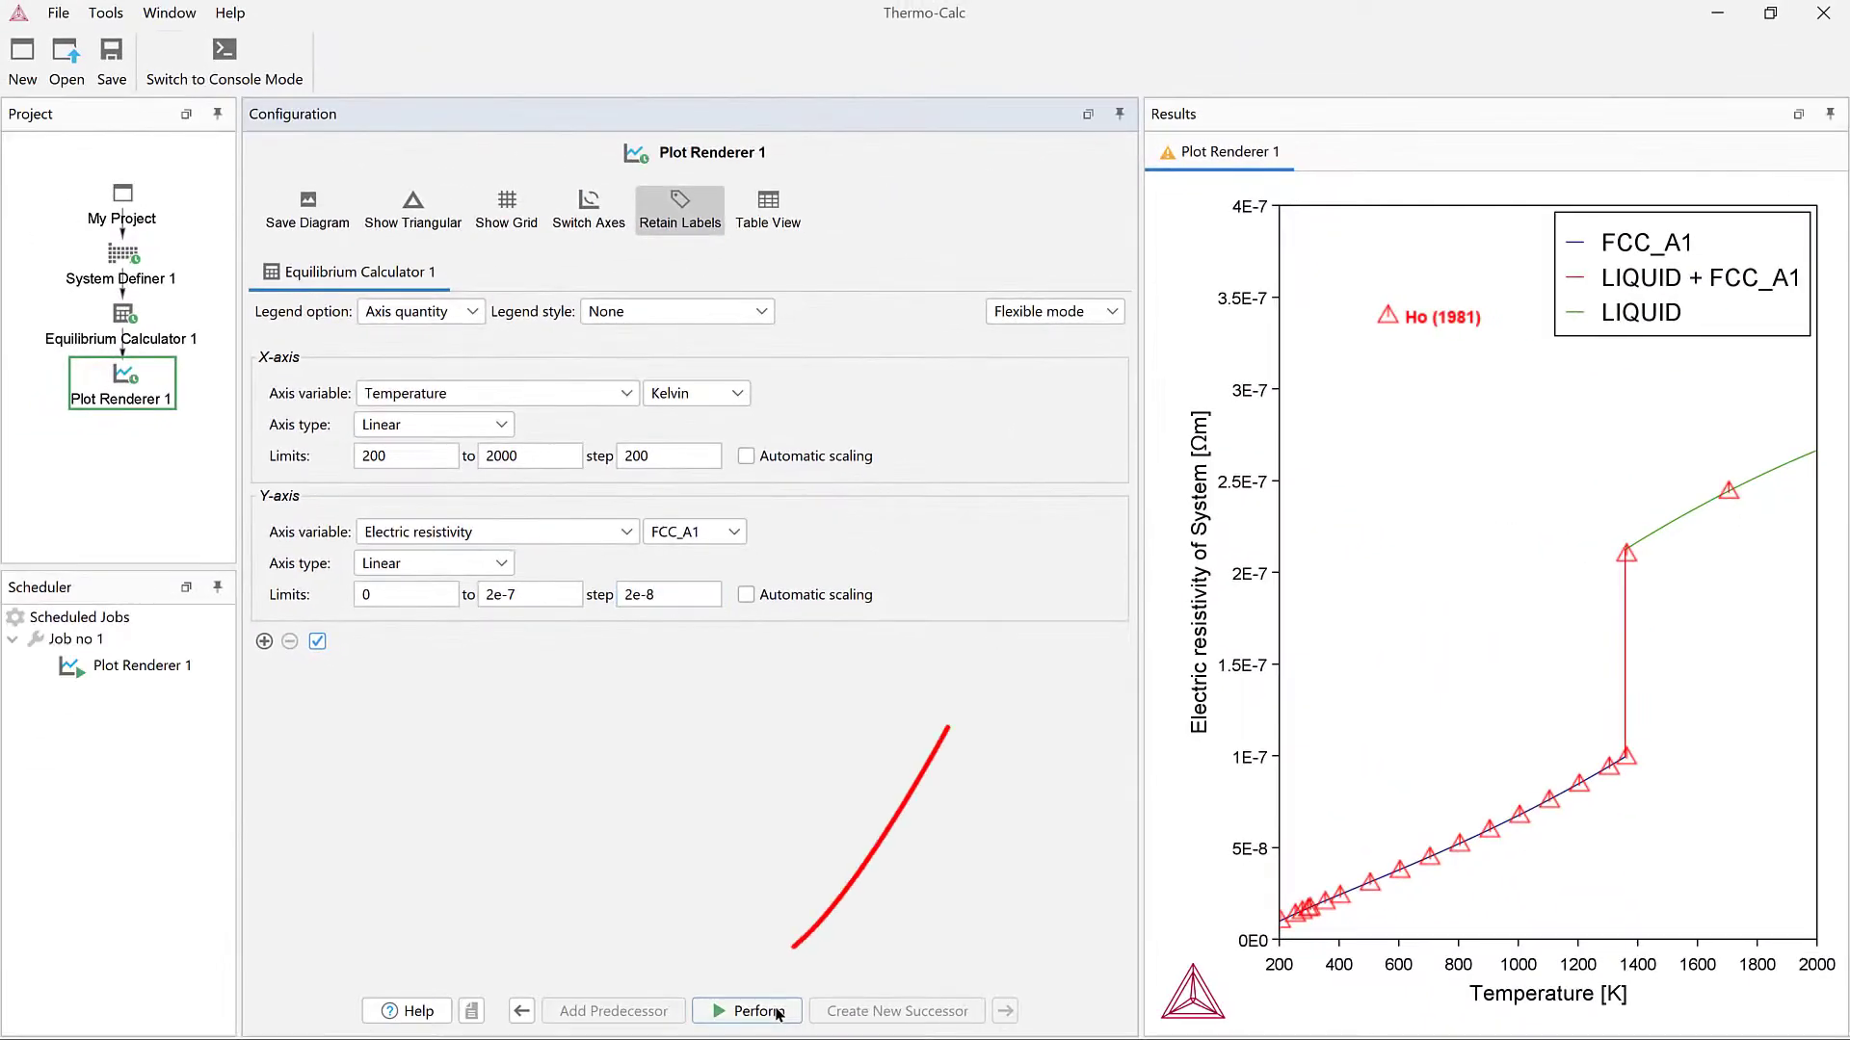
# Step: Redraw the FCC_A1 resistivity plot and enlarge its legend box
pyautogui.click(759, 1011)
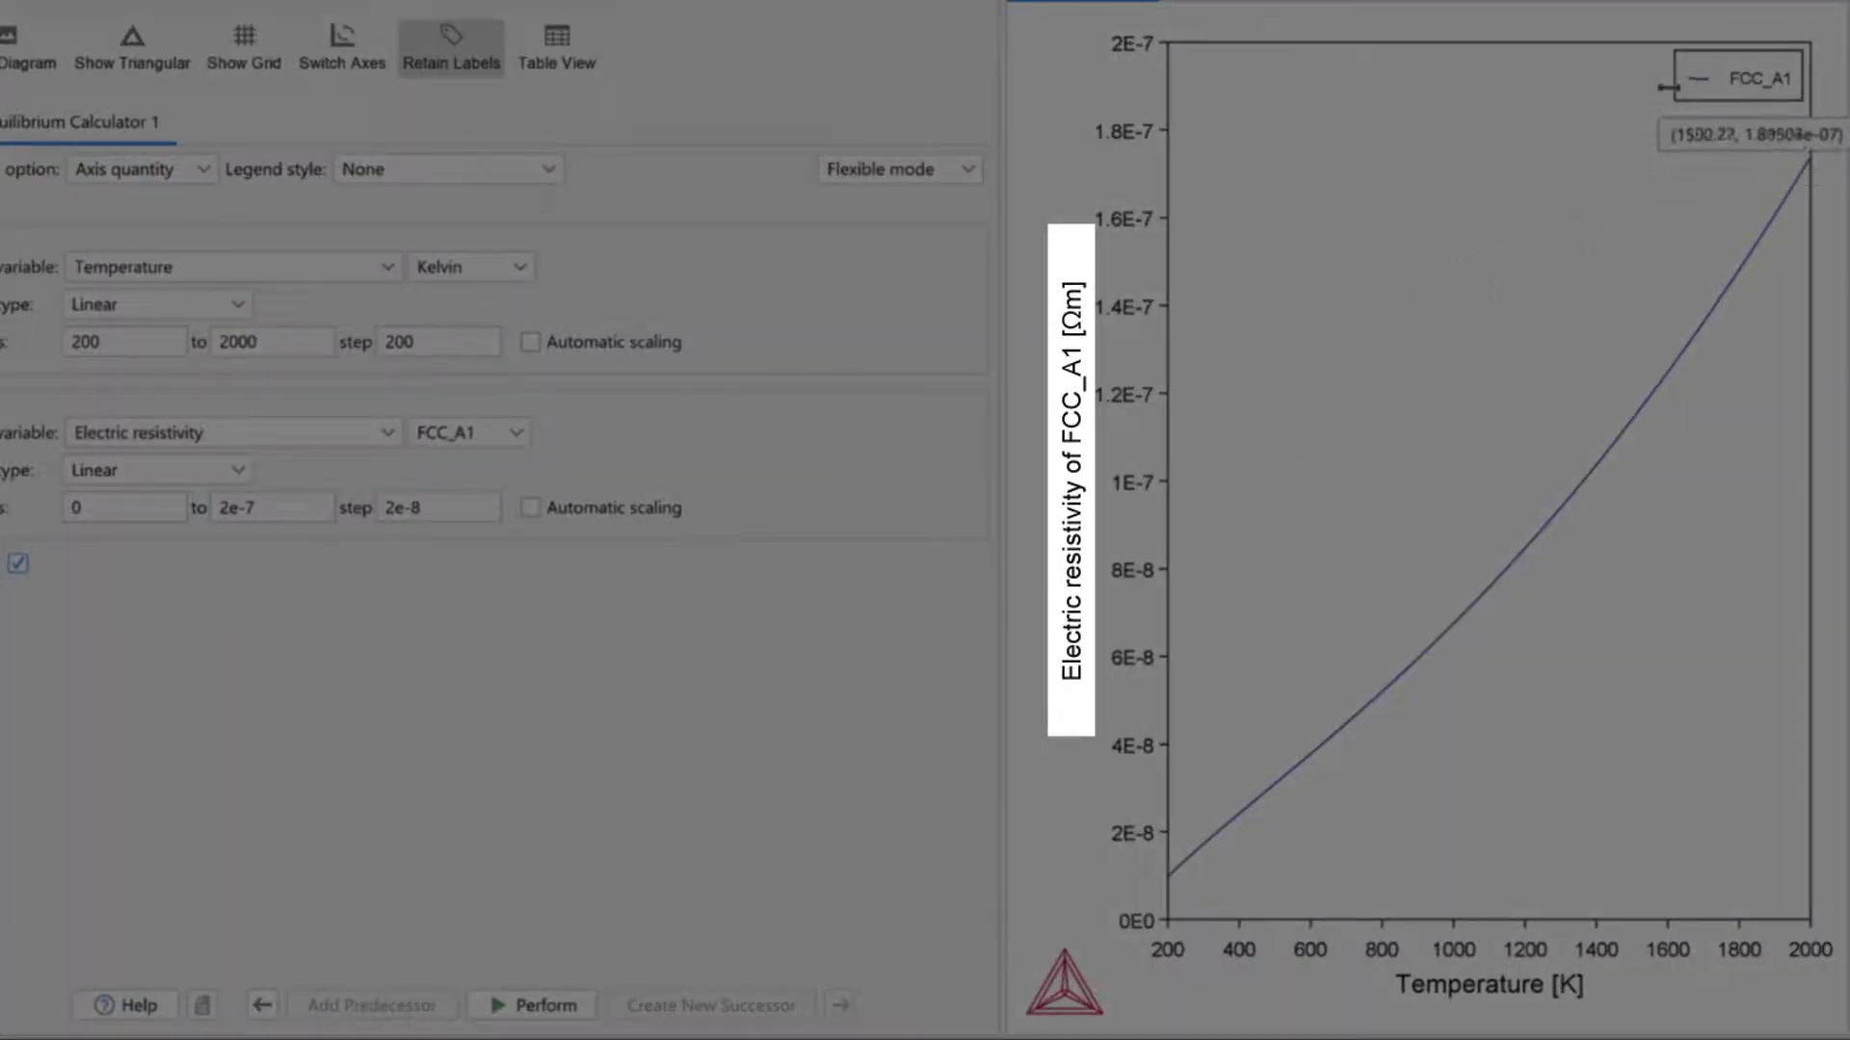
pyautogui.moveTo(1624, 110); pyautogui.dragTo(1507, 165)
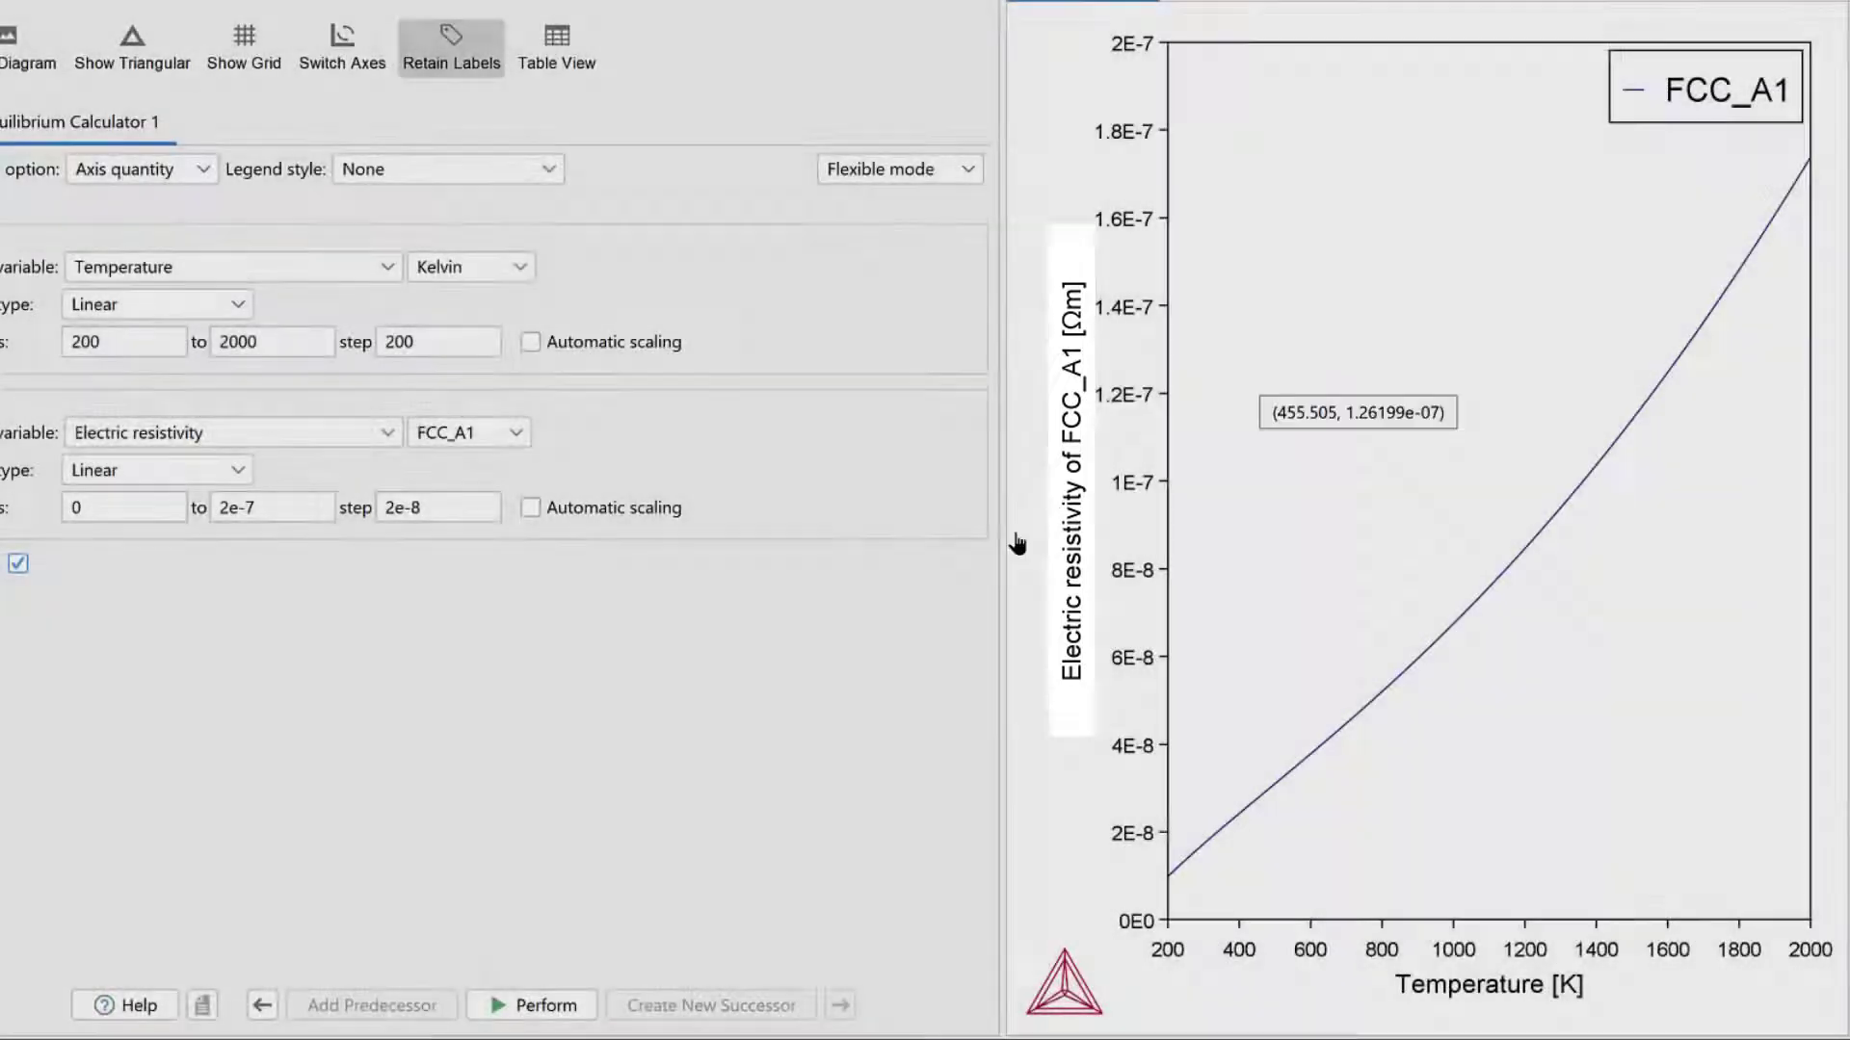